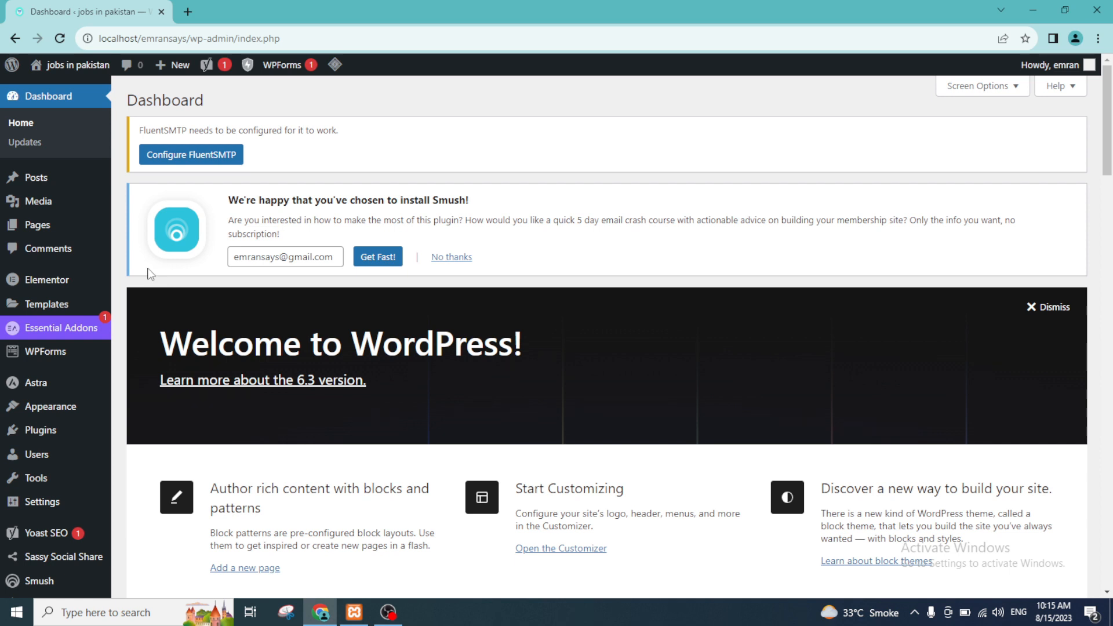
Step: Dismiss the Smush notice and open the live site in its own browser tab, closing the blank tab
{"action": "mouse_move", "coordinate": [34, 220]}
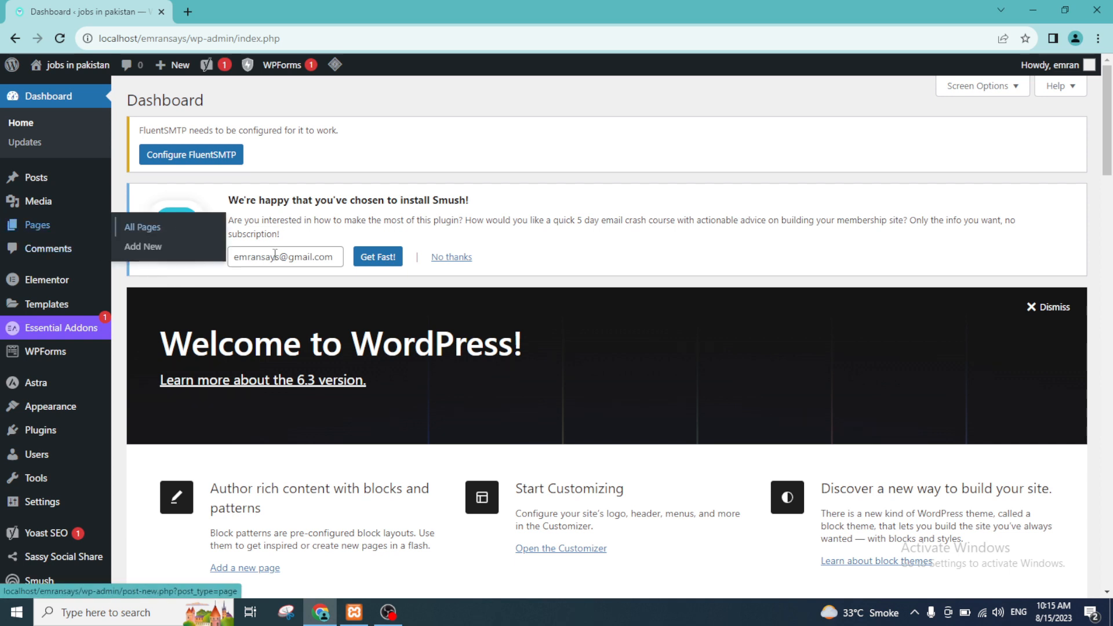
{"action": "left_click", "coordinate": [451, 257]}
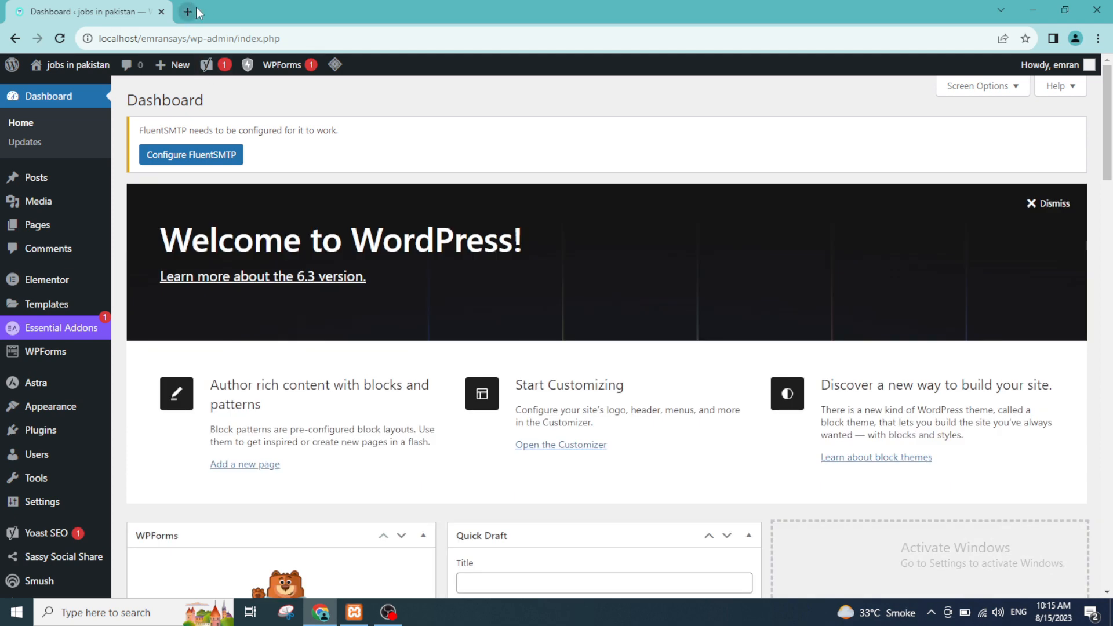
{"action": "left_click", "coordinate": [188, 12]}
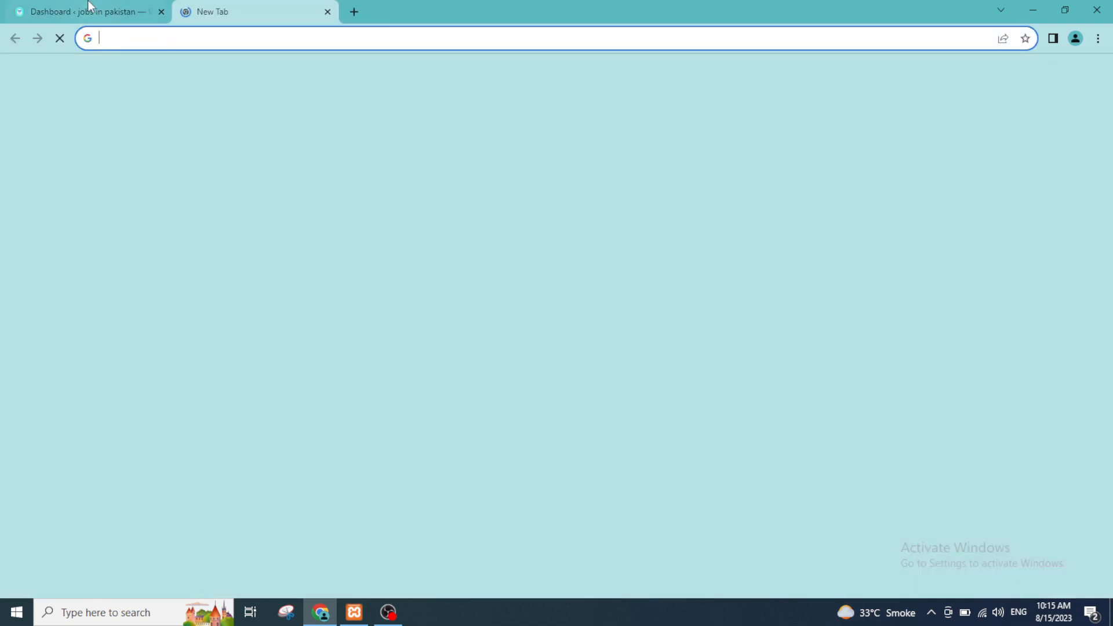
{"action": "left_click", "coordinate": [90, 7]}
{"action": "mouse_move", "coordinate": [99, 70]}
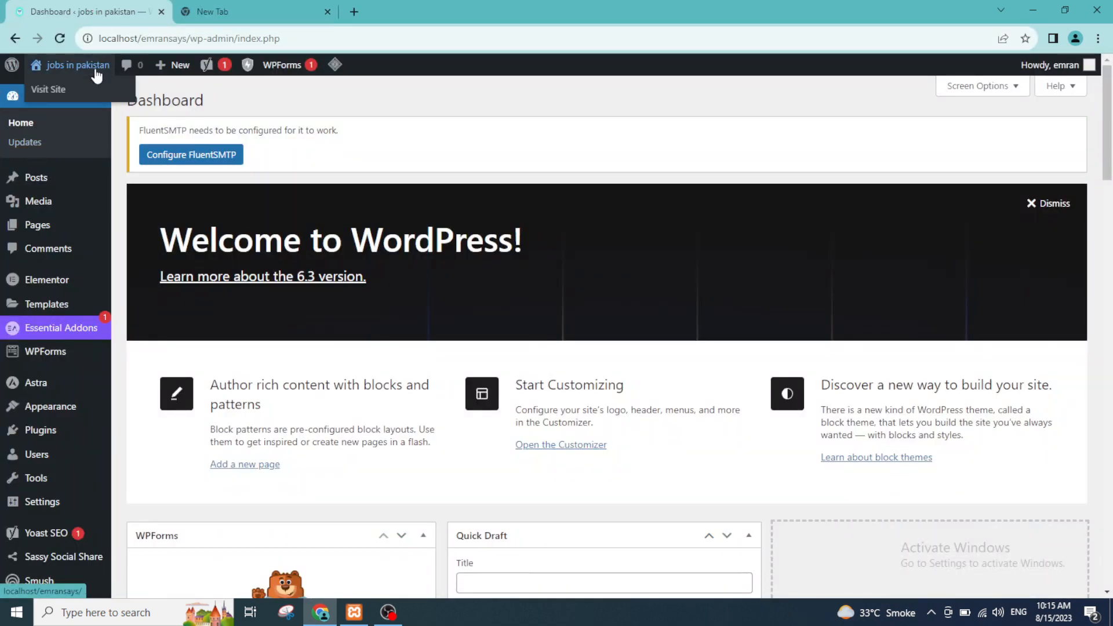
{"action": "middle_click", "coordinate": [90, 89]}
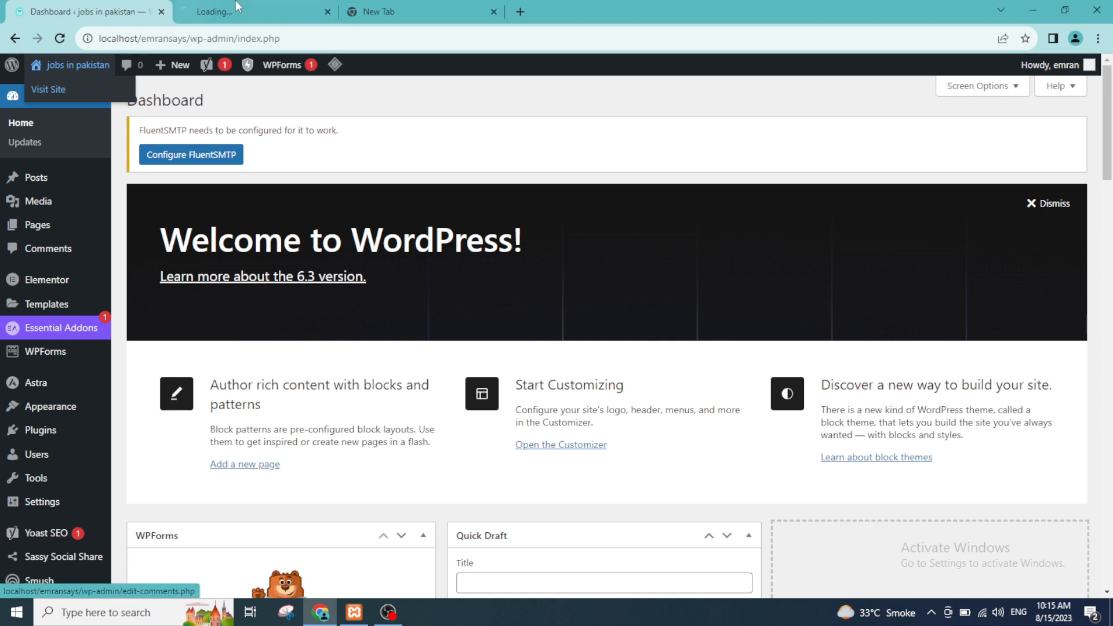
{"action": "left_click", "coordinate": [489, 17]}
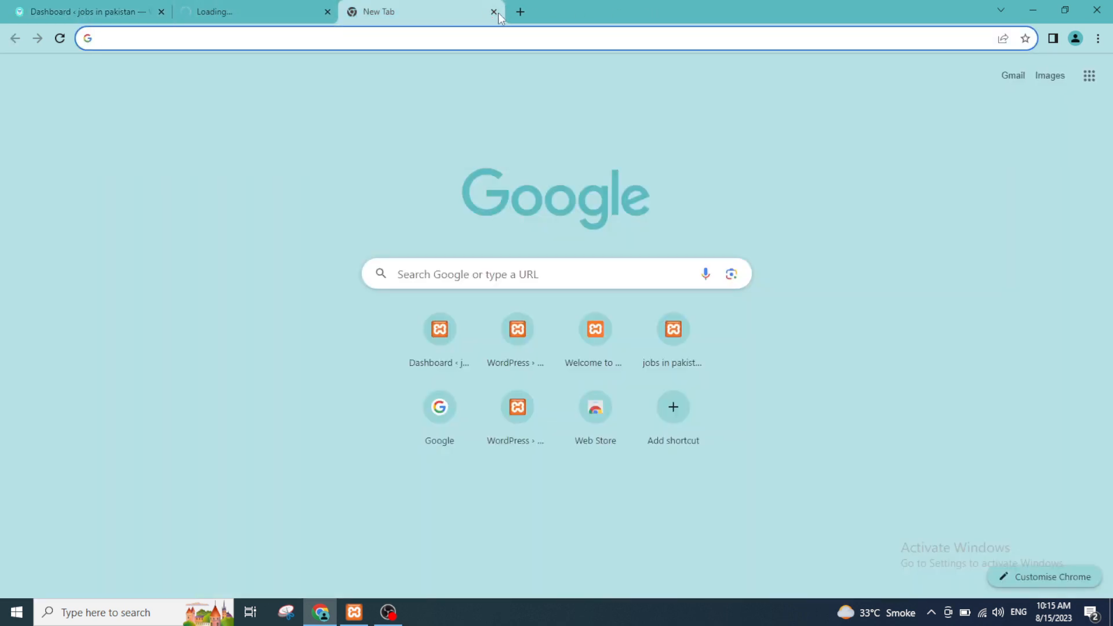
{"action": "left_click", "coordinate": [494, 12]}
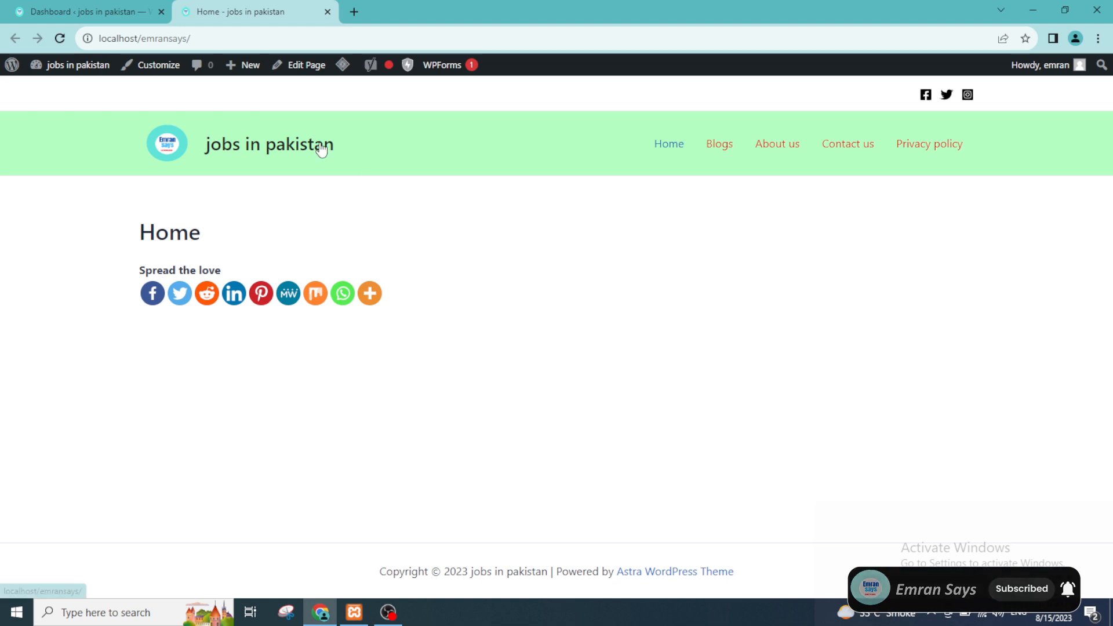
Step: Open the theme Customizer from the dashboard in a separate tab, placed before the live site's tab
{"action": "left_click", "coordinate": [70, 7]}
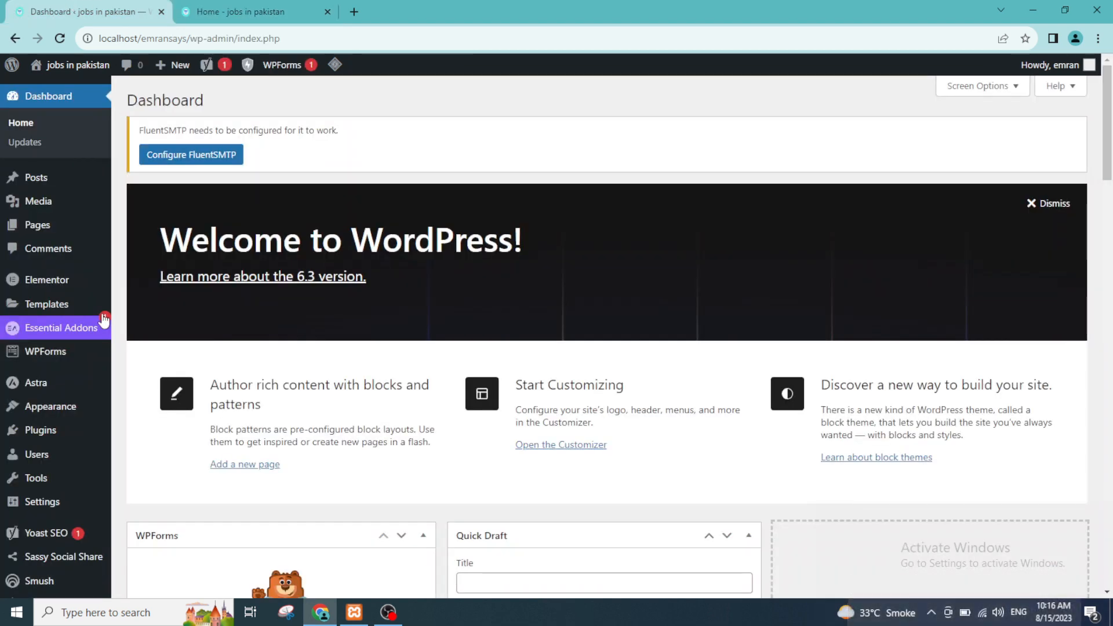
{"action": "mouse_move", "coordinate": [35, 410]}
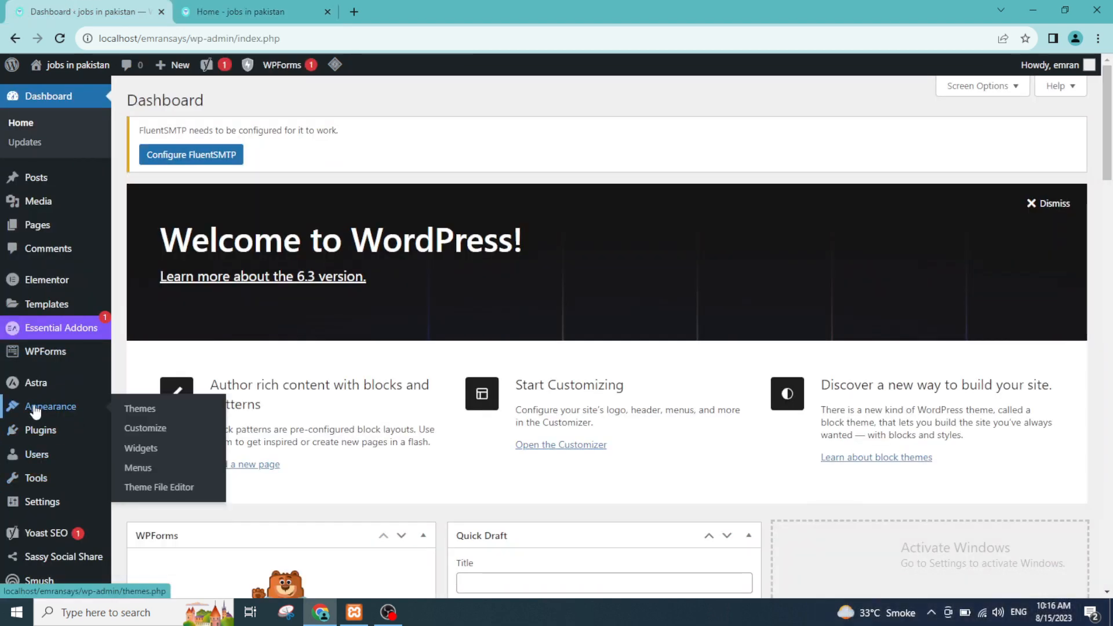
{"action": "right_click", "coordinate": [144, 441]}
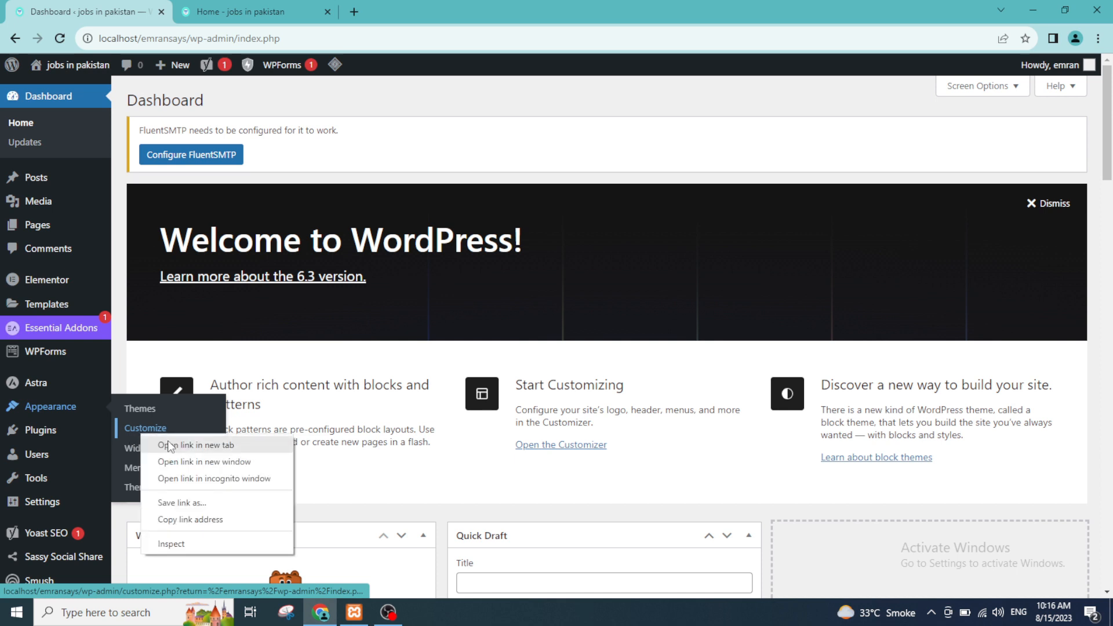
{"action": "left_click", "coordinate": [174, 450]}
{"action": "left_click_drag", "start_coordinate": [448, 5], "coordinate": [281, 6]}
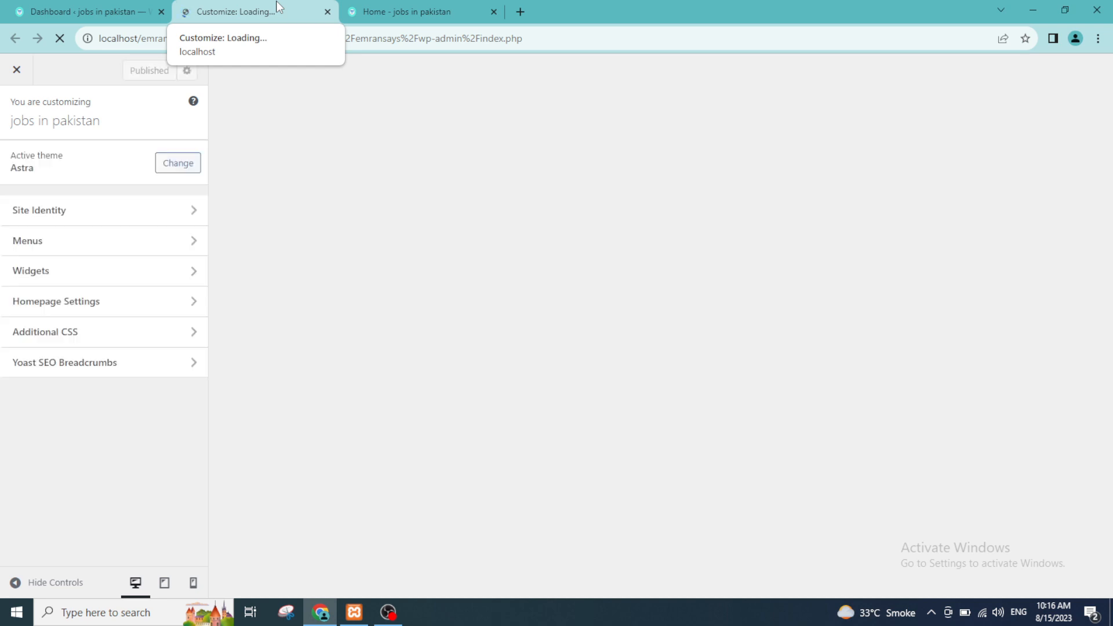
{"action": "left_click", "coordinate": [380, 6]}
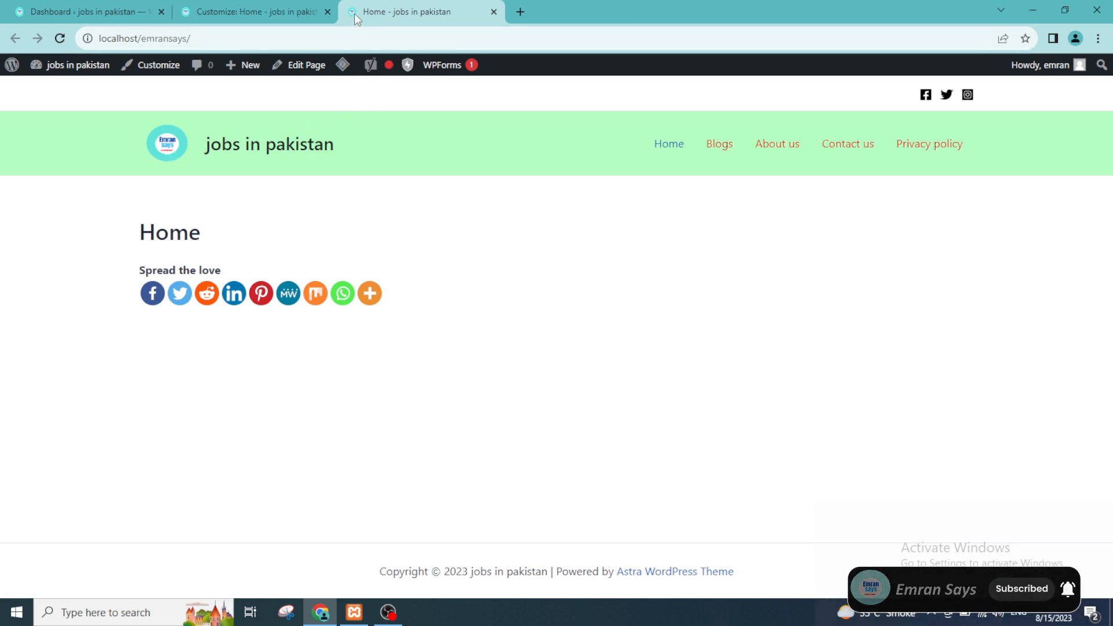
{"action": "left_click", "coordinate": [279, 7]}
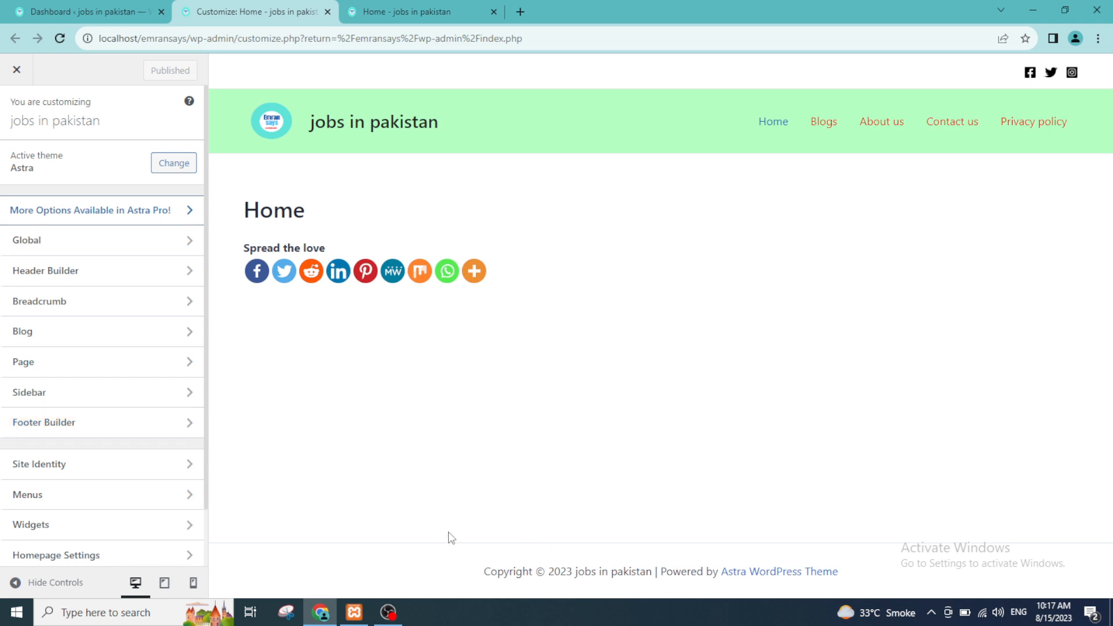
{"action": "left_click", "coordinate": [141, 430]}
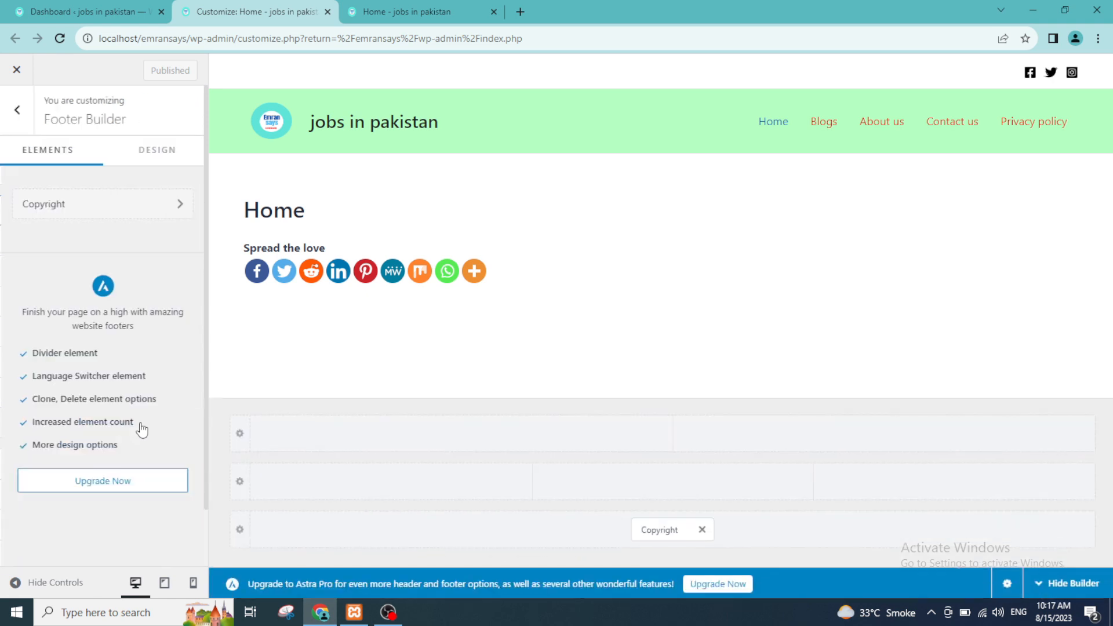
{"action": "left_click", "coordinate": [74, 7]}
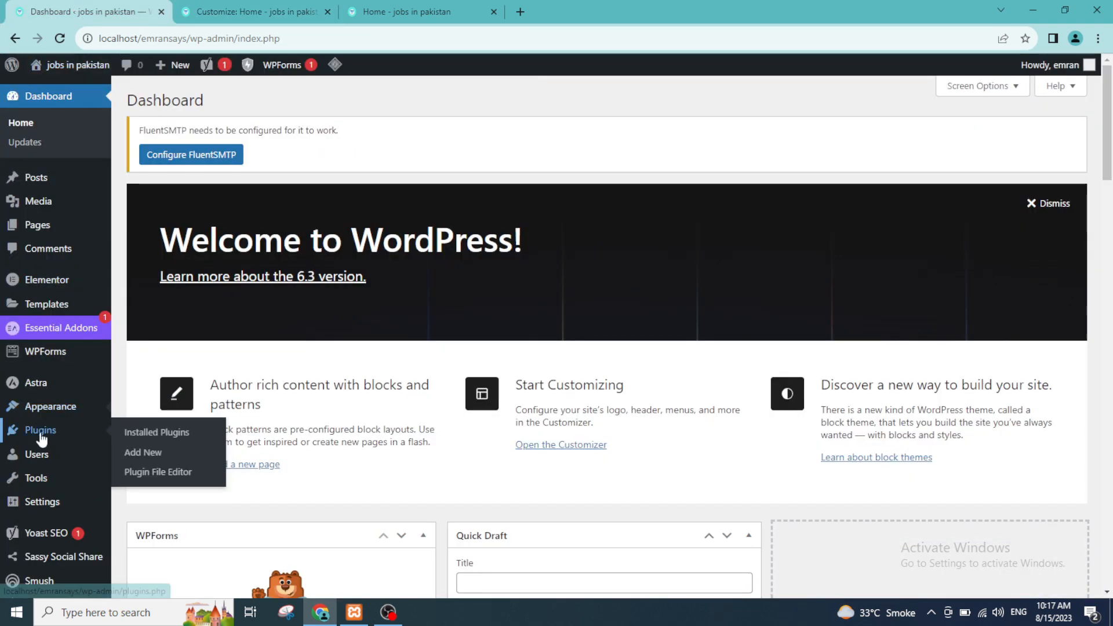
{"action": "left_click", "coordinate": [206, 4]}
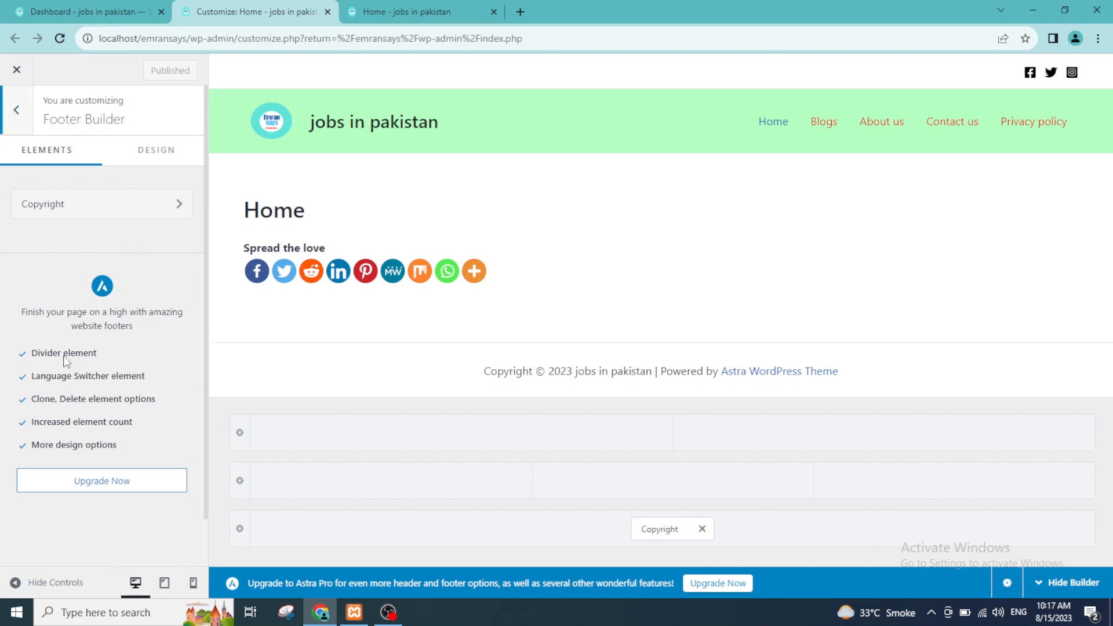
{"action": "left_click", "coordinate": [16, 110]}
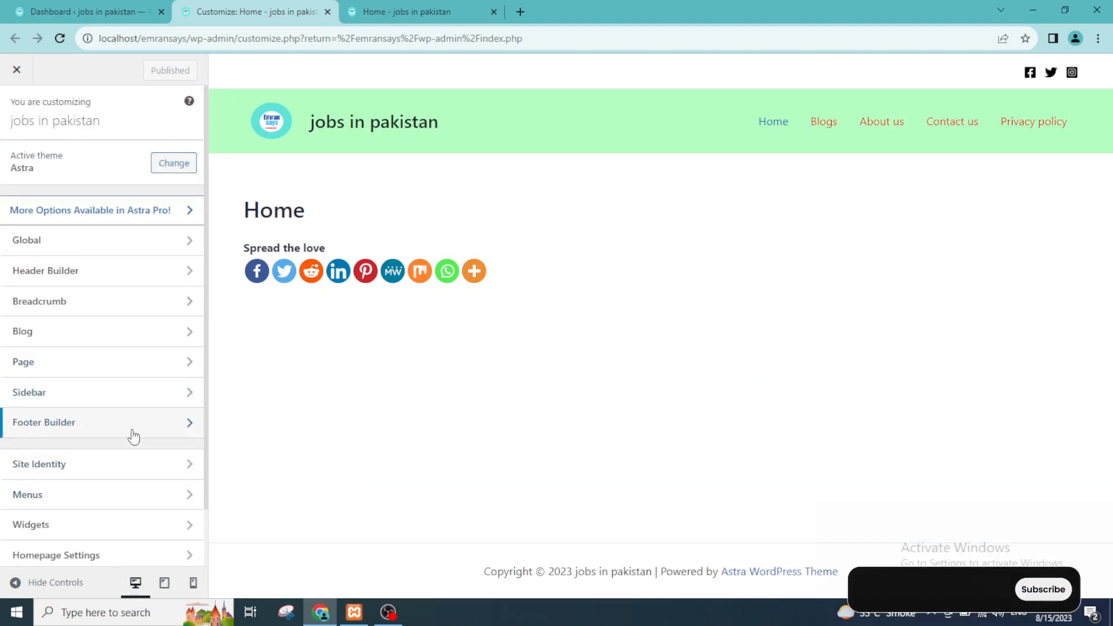
Step: Open the Copyright element's settings in the Footer Builder
{"action": "left_click", "coordinate": [61, 429]}
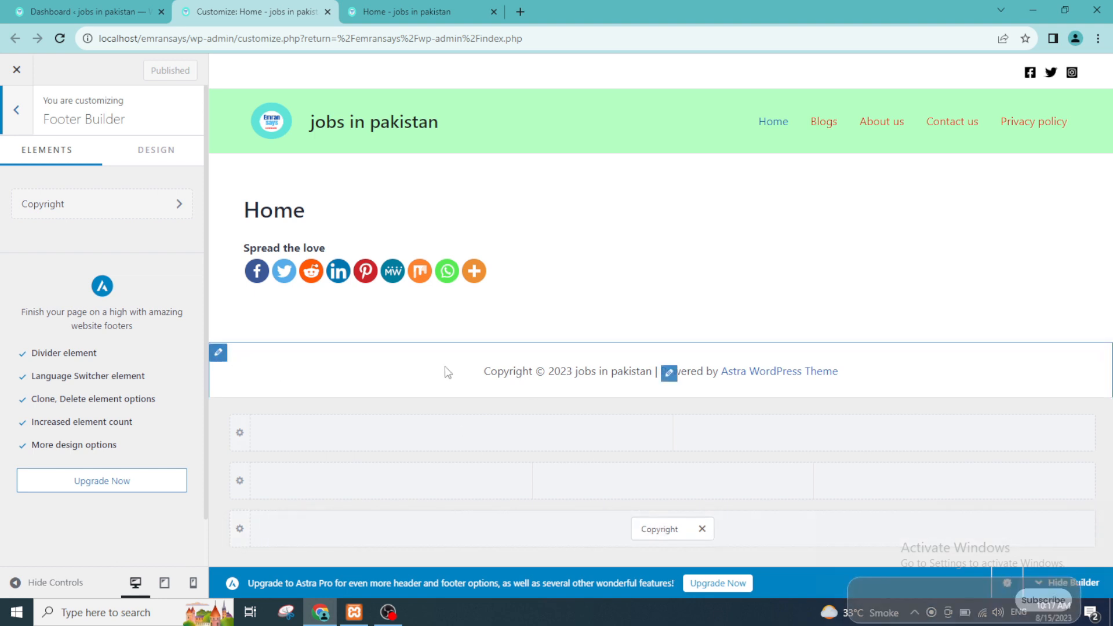
{"action": "left_click", "coordinate": [669, 376]}
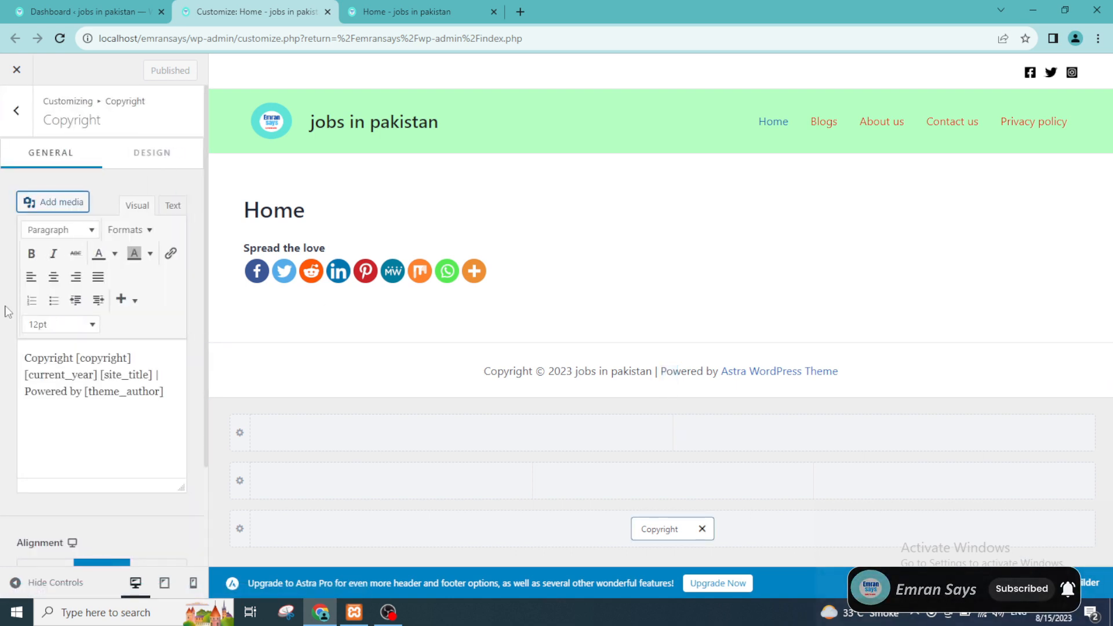
{"action": "scroll", "coordinate": [46, 247], "scroll_direction": "down", "scroll_amount": 2}
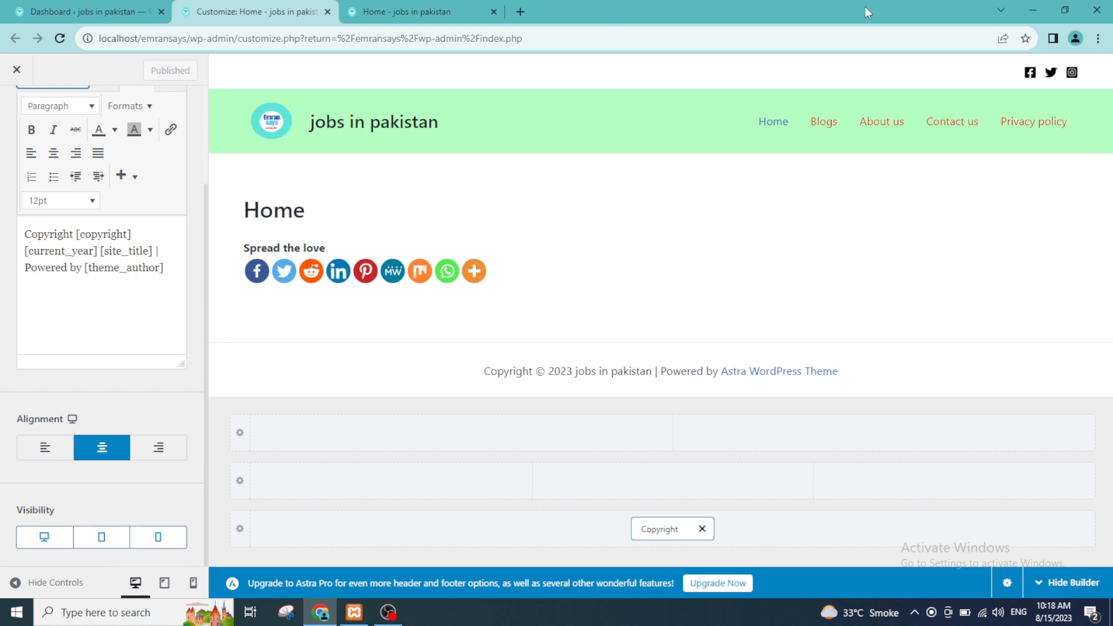
Step: Replace the [theme_author] shortcode in the footer copyright text with "team emran says"
{"action": "left_click", "coordinate": [1065, 10]}
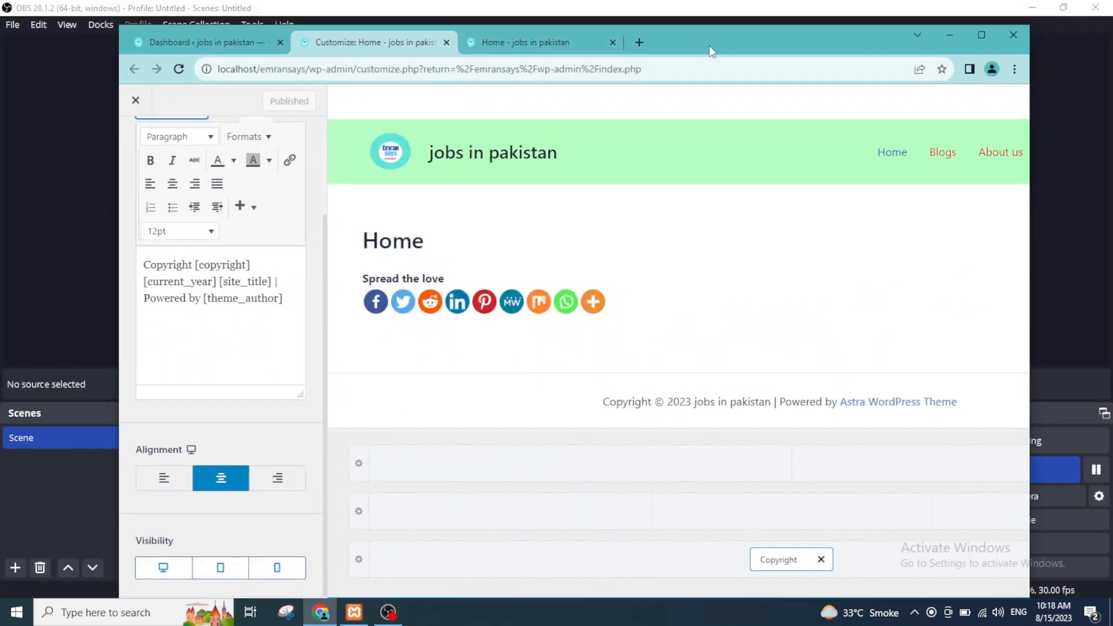
{"action": "mouse_move", "coordinate": [709, 45]}
{"action": "left_mouse_down"}
{"action": "mouse_move", "coordinate": [650, 37]}
{"action": "mouse_move", "coordinate": [713, 32]}
{"action": "left_mouse_up"}
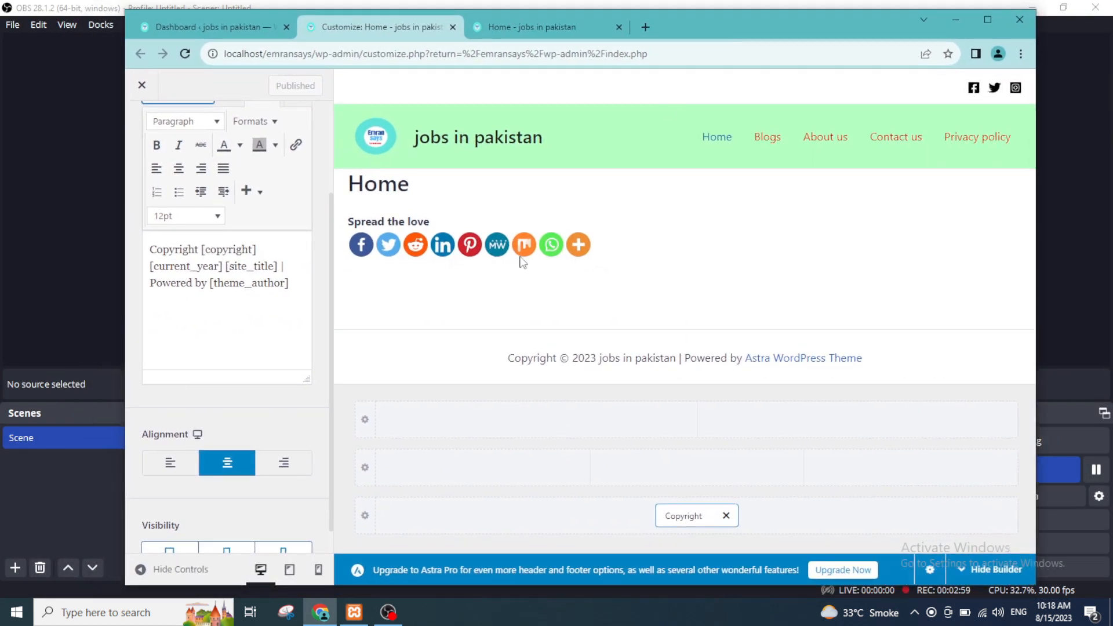
{"action": "left_click", "coordinate": [295, 283]}
{"action": "key", "text": "BackSpace"}
{"action": "key", "text": "BackSpace"}
{"action": "key", "text": "BackSpace"}
{"action": "key", "text": "BackSpace"}
{"action": "key", "text": "BackSpace"}
{"action": "key", "text": "BackSpace"}
{"action": "key", "text": "BackSpace"}
{"action": "key", "text": "BackSpace"}
{"action": "key", "text": "BackSpace"}
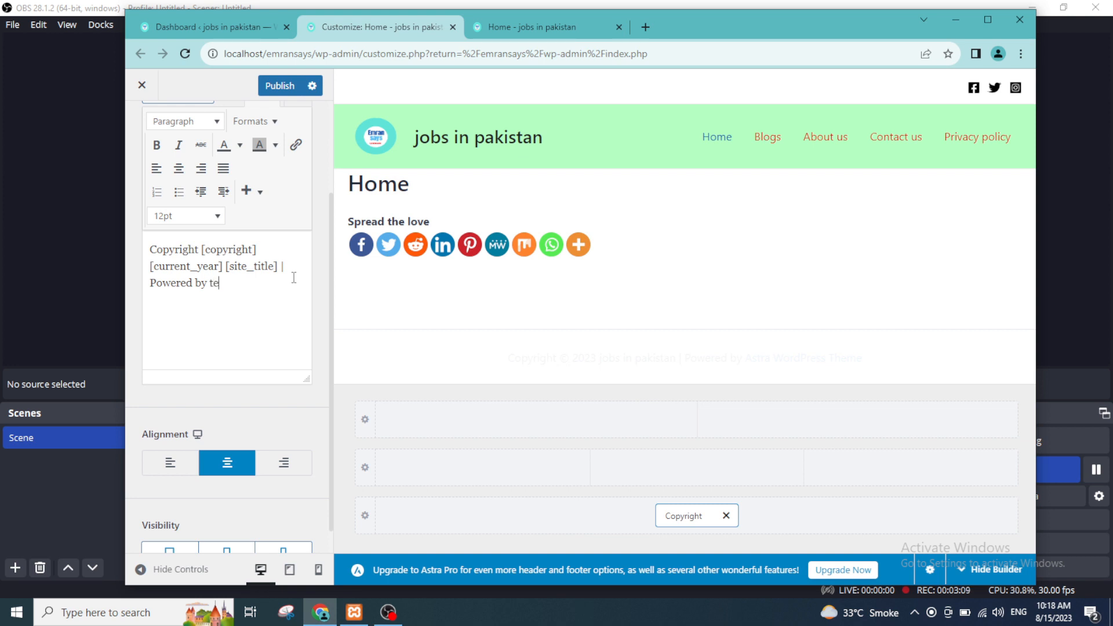
{"action": "type", "text": "team emran says"}
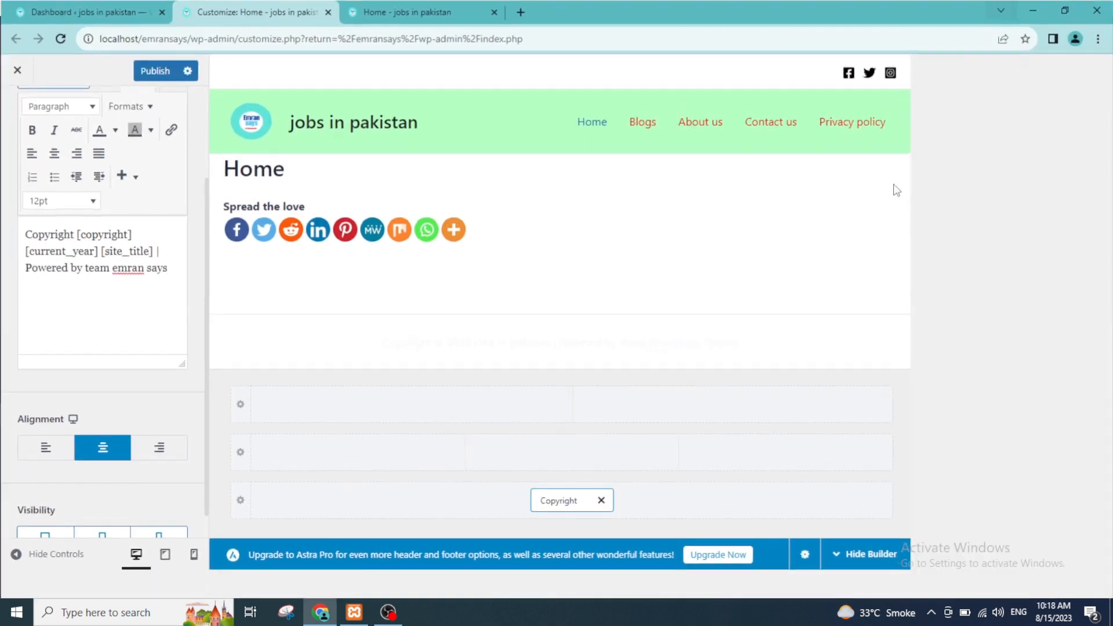
{"action": "left_click", "coordinate": [988, 19]}
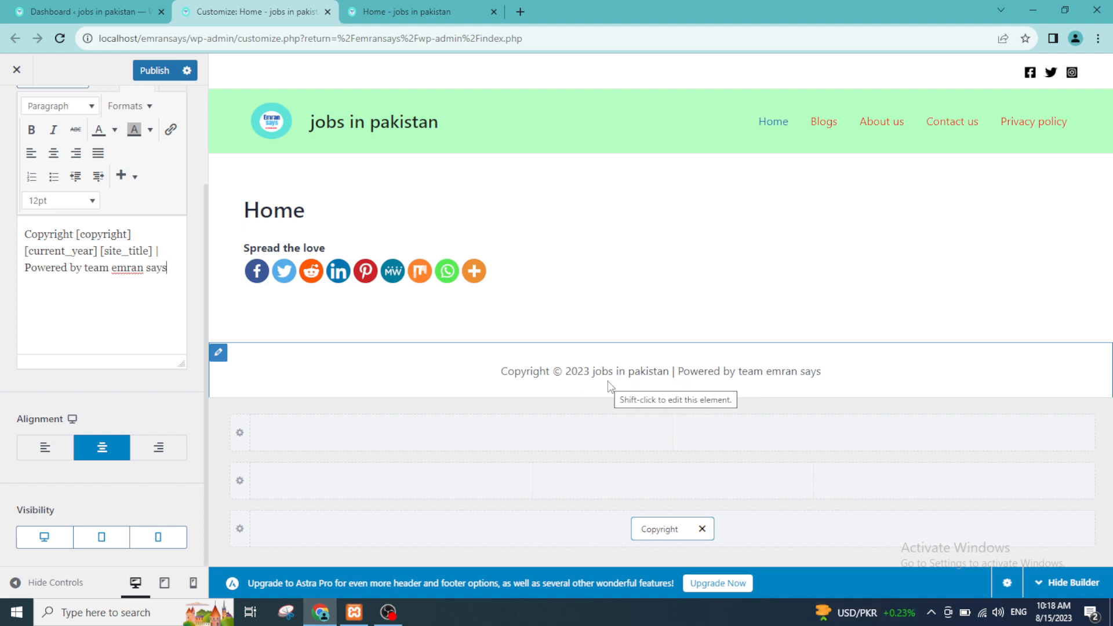
Step: Publish the footer change and reload the live site's home page to check the new copyright line
{"action": "left_click", "coordinate": [154, 70]}
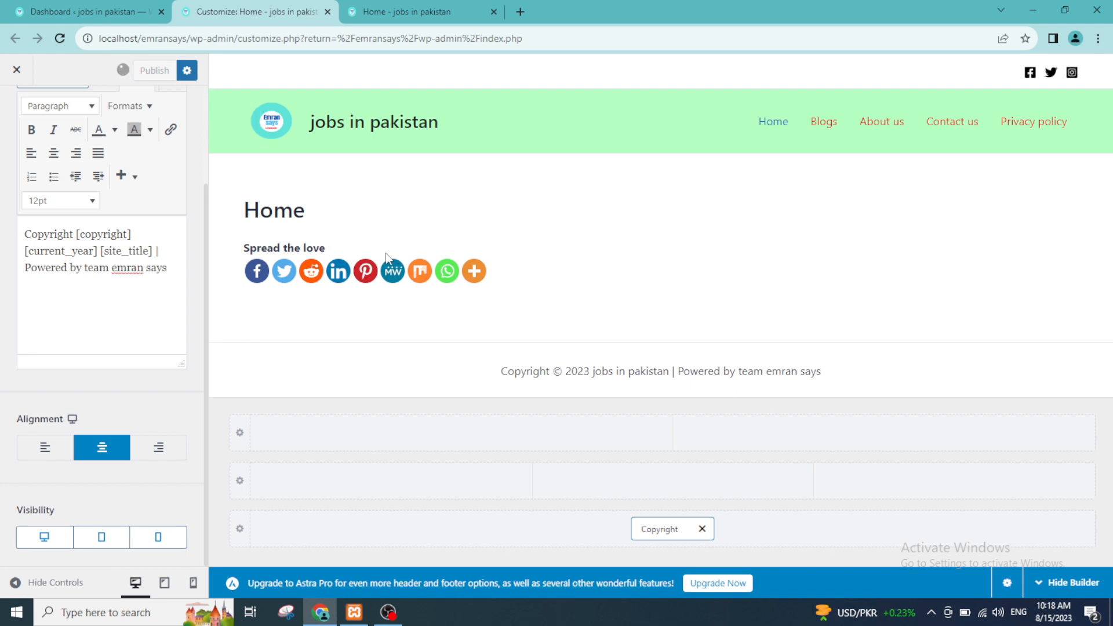
{"action": "left_click", "coordinate": [418, 11]}
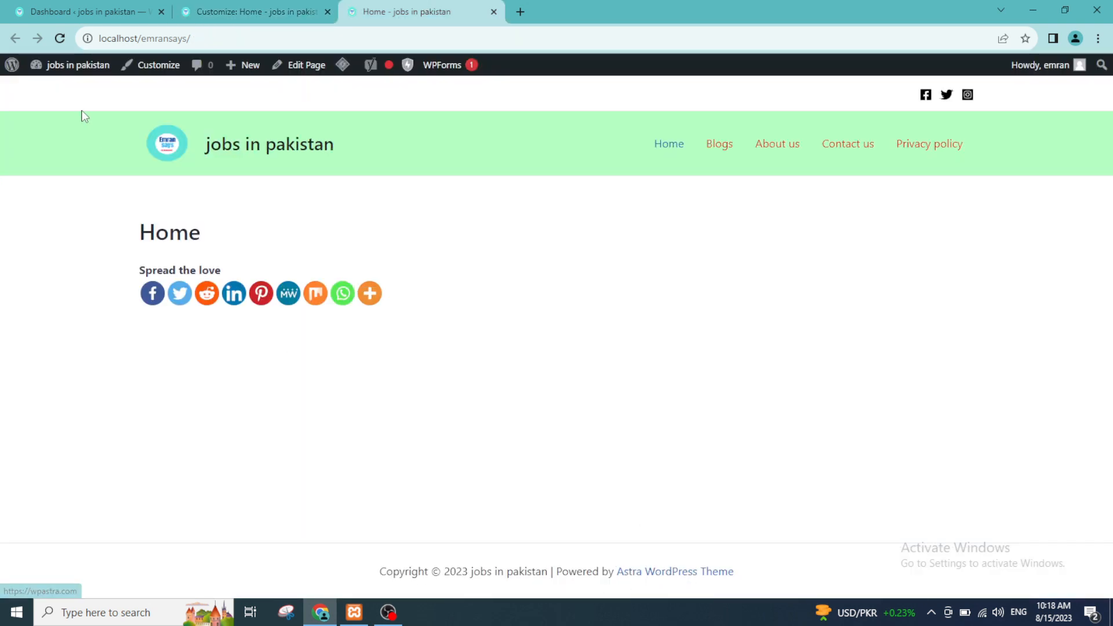
{"action": "left_click", "coordinate": [103, 37]}
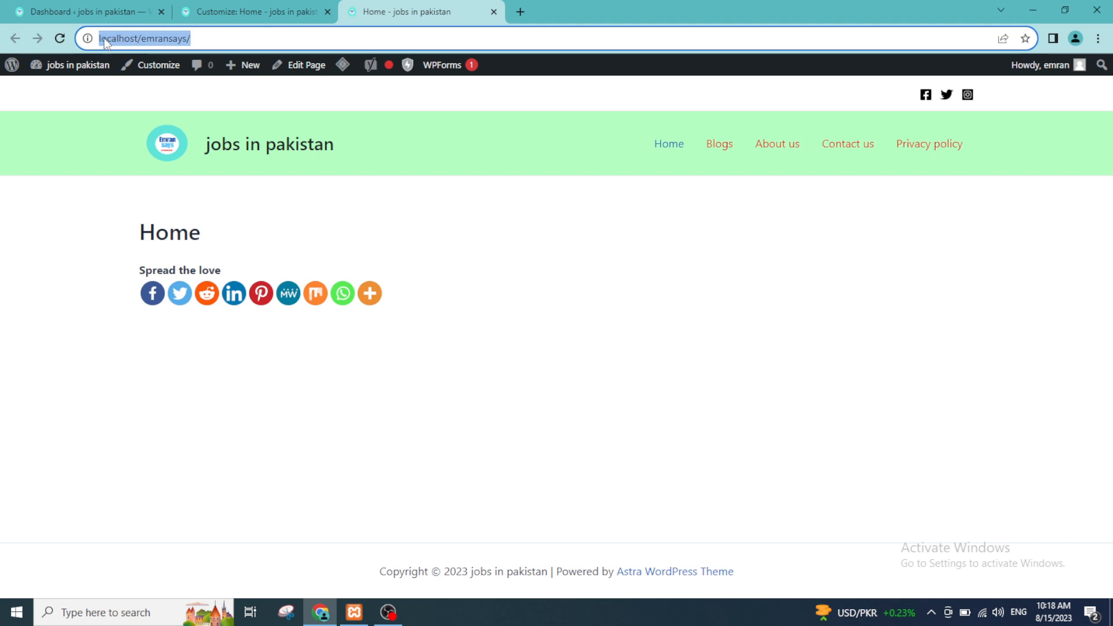
{"action": "left_click", "coordinate": [64, 38]}
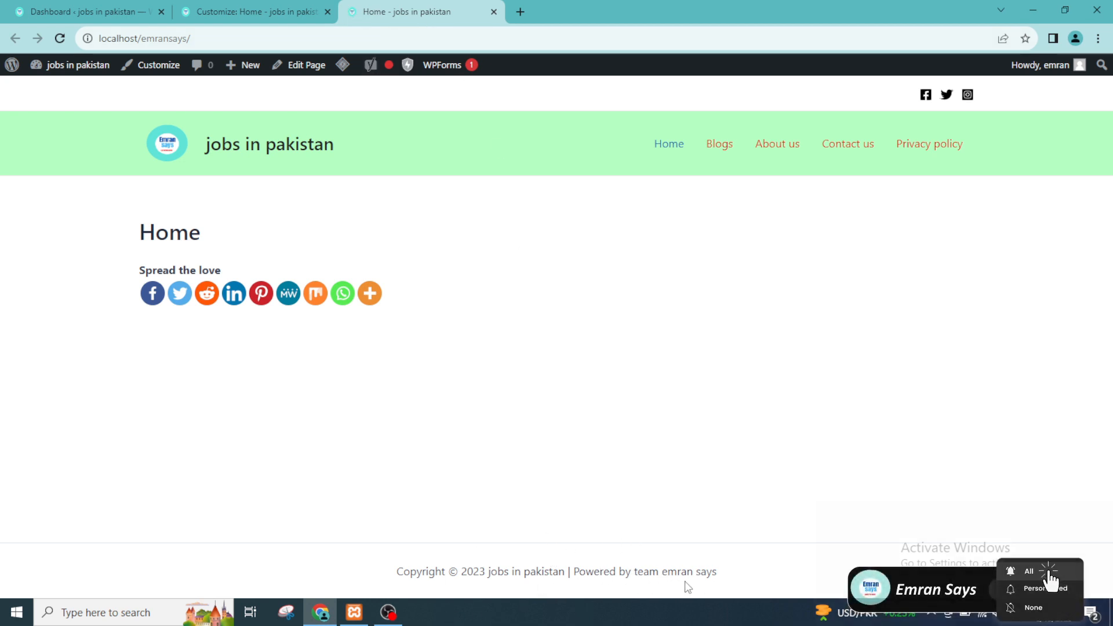
{"action": "left_click_drag", "start_coordinate": [663, 572], "coordinate": [718, 574]}
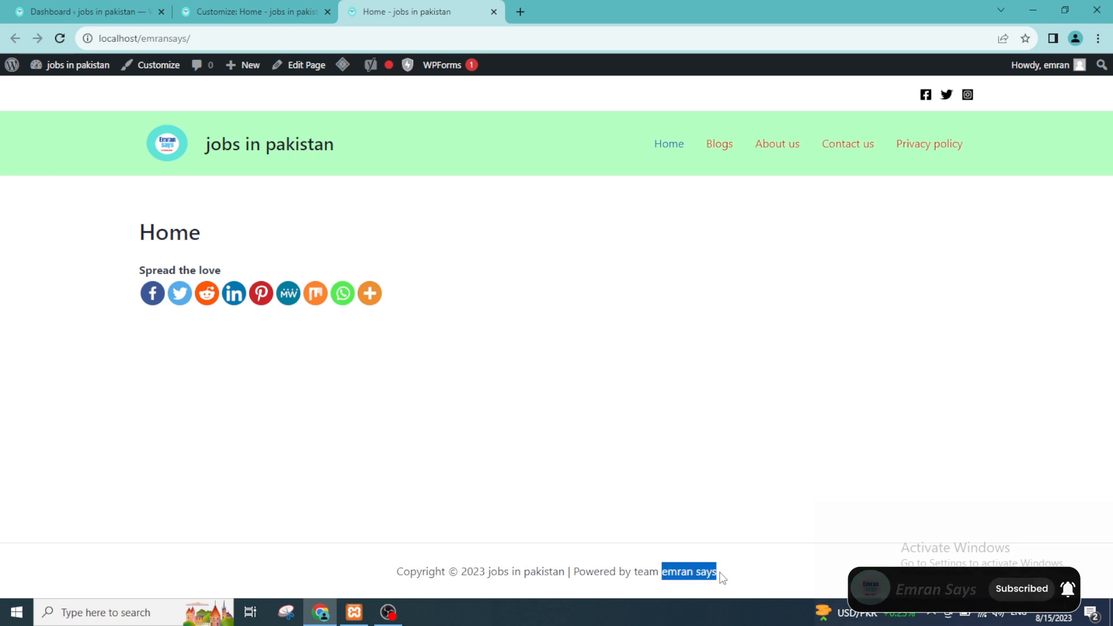
Step: Return to the Customizer and colour the entire footer copyright text red
{"action": "left_click", "coordinate": [249, 8]}
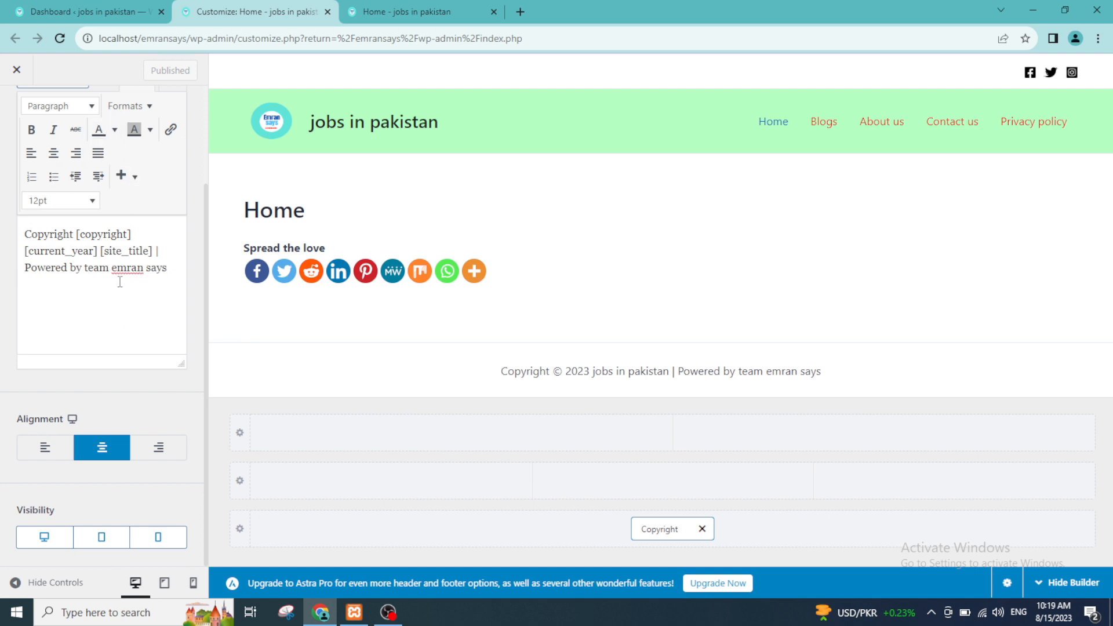
{"action": "left_click_drag", "start_coordinate": [119, 278], "coordinate": [24, 233]}
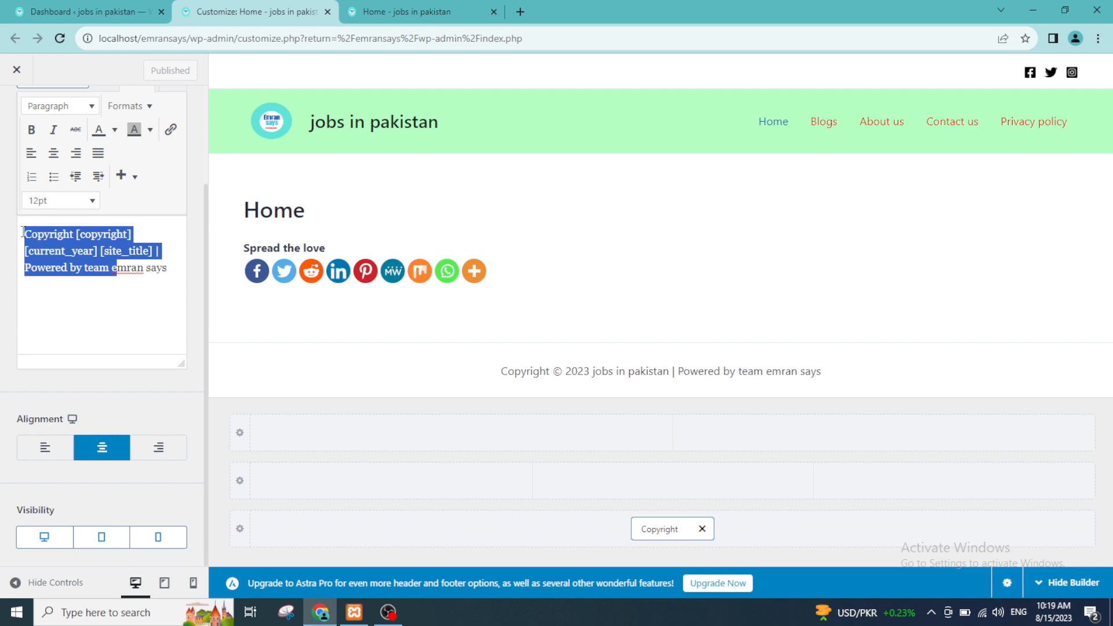
{"action": "left_click", "coordinate": [115, 129]}
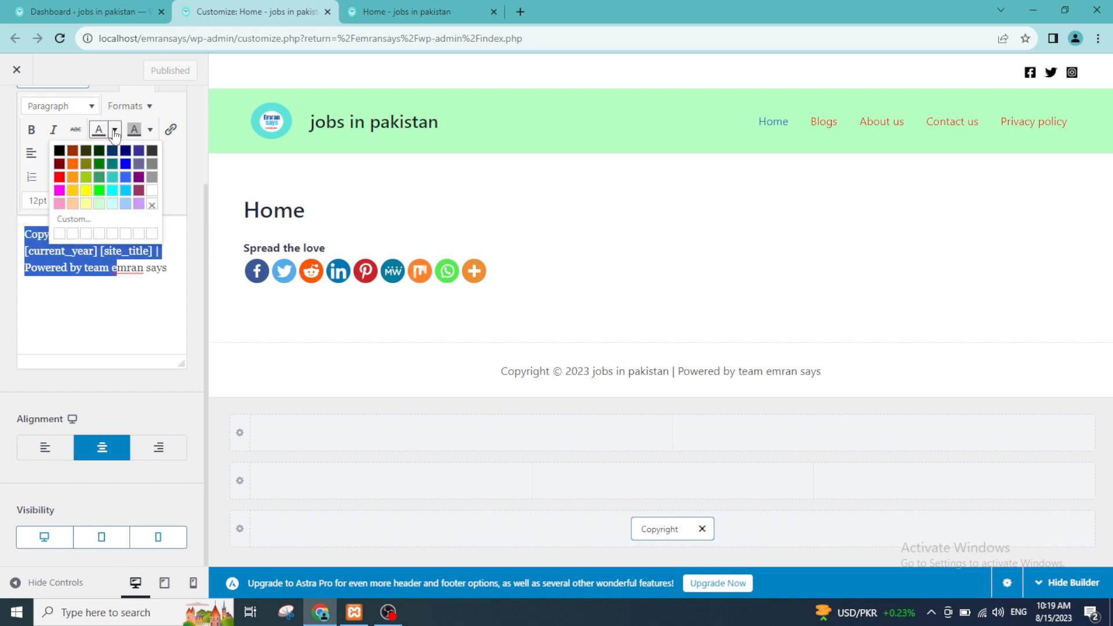
{"action": "left_click", "coordinate": [59, 176]}
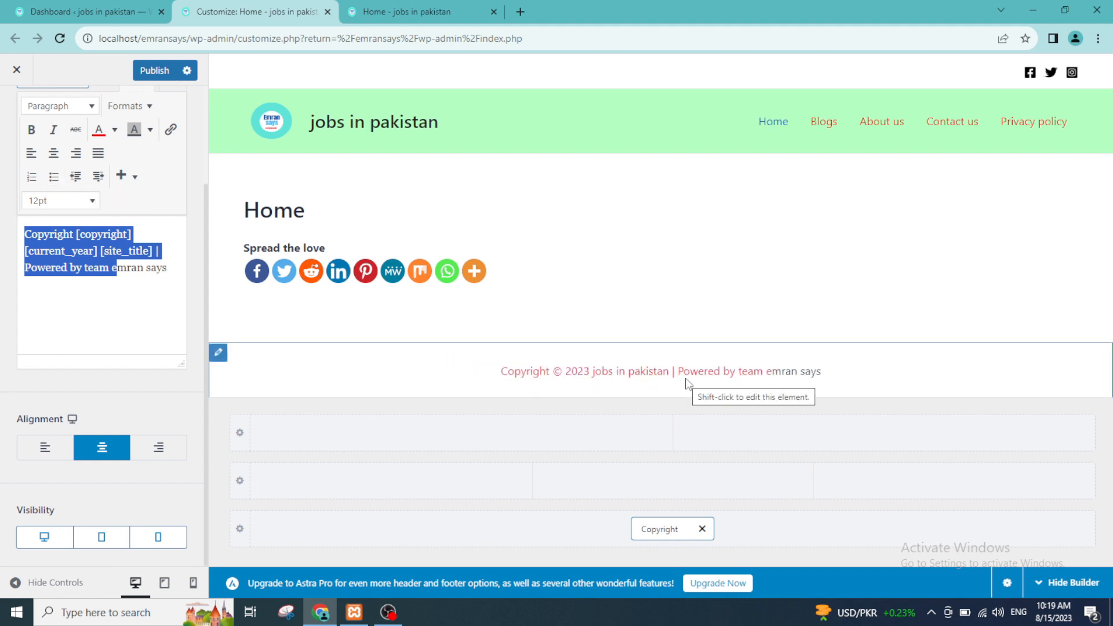
{"action": "key", "text": "ctrl+a"}
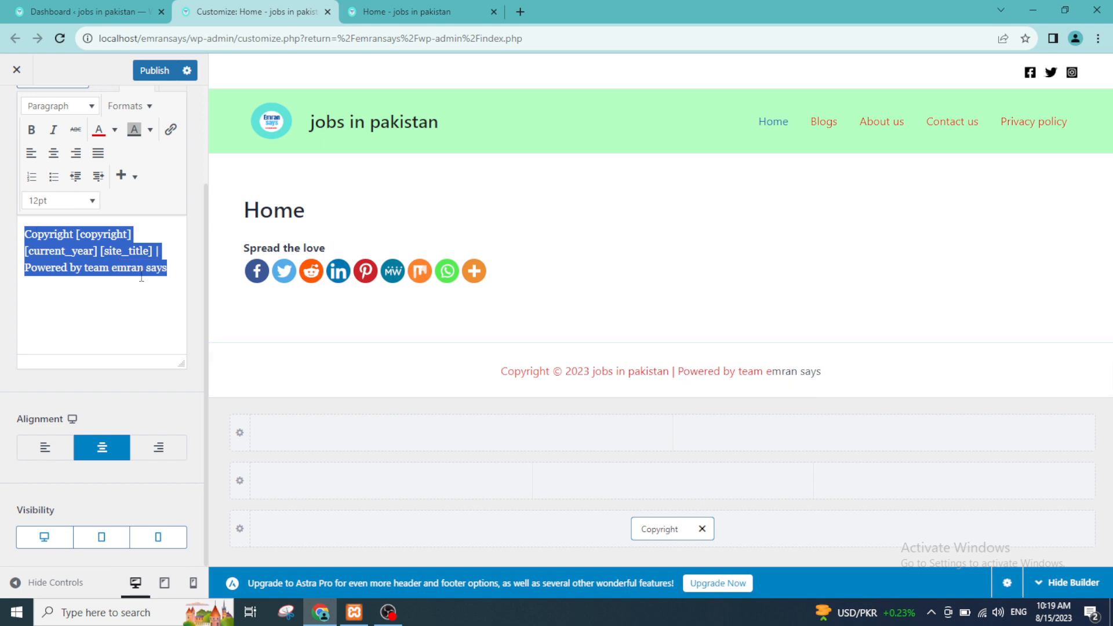
{"action": "left_click", "coordinate": [105, 128]}
Step: Make the entire footer copyright text bold and publish the change
{"action": "left_click", "coordinate": [31, 130]}
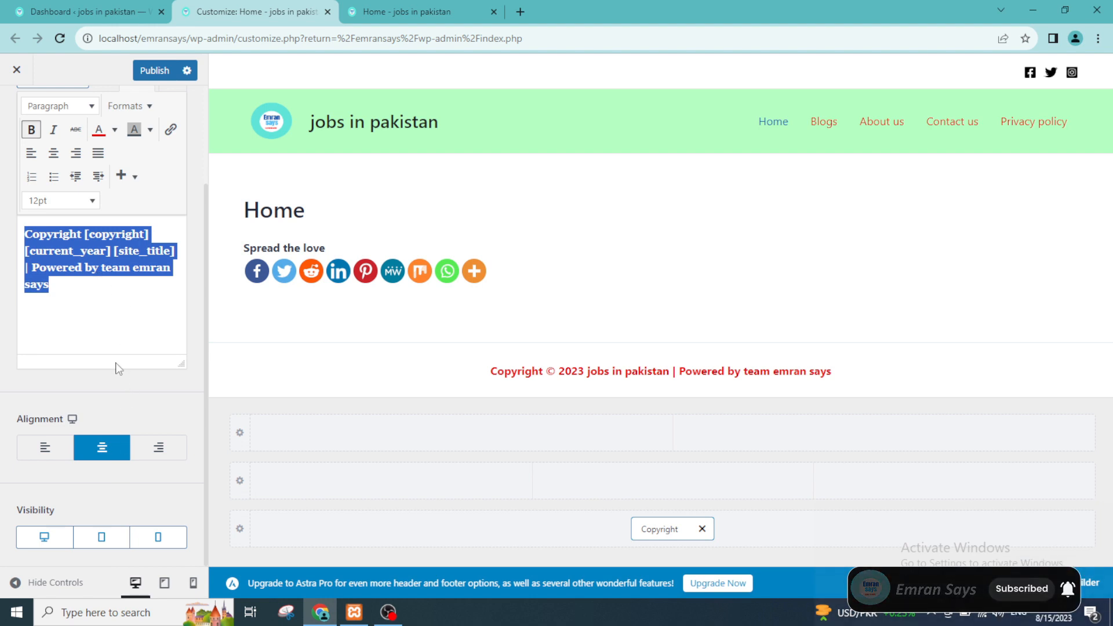
{"action": "scroll", "coordinate": [118, 368], "scroll_direction": "up", "scroll_amount": 2}
{"action": "left_click", "coordinate": [149, 72]}
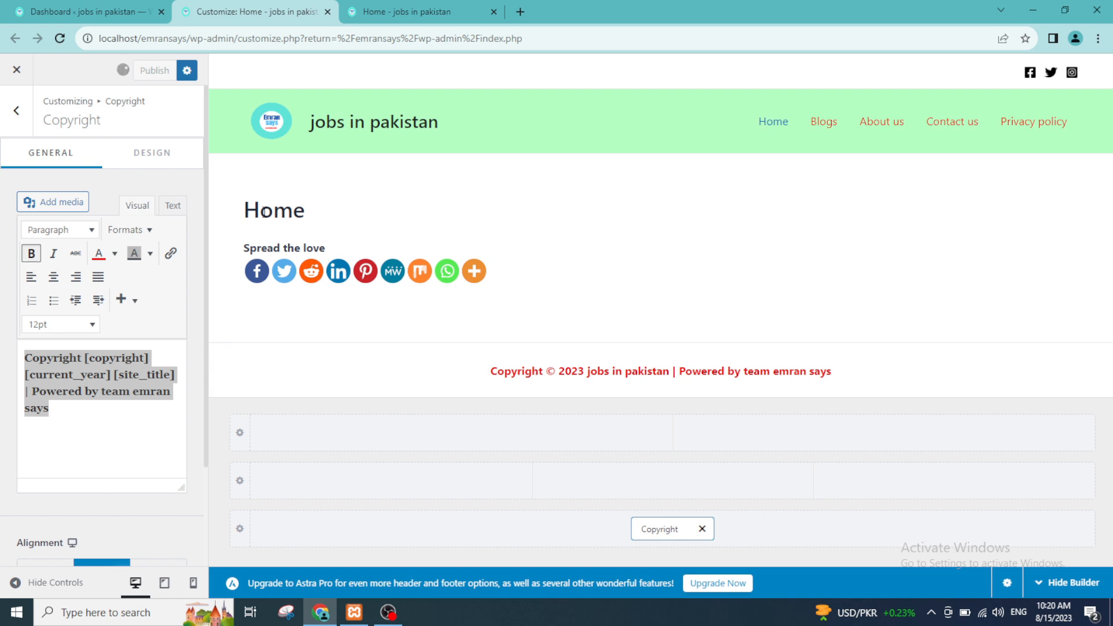
{"action": "left_click", "coordinate": [161, 160]}
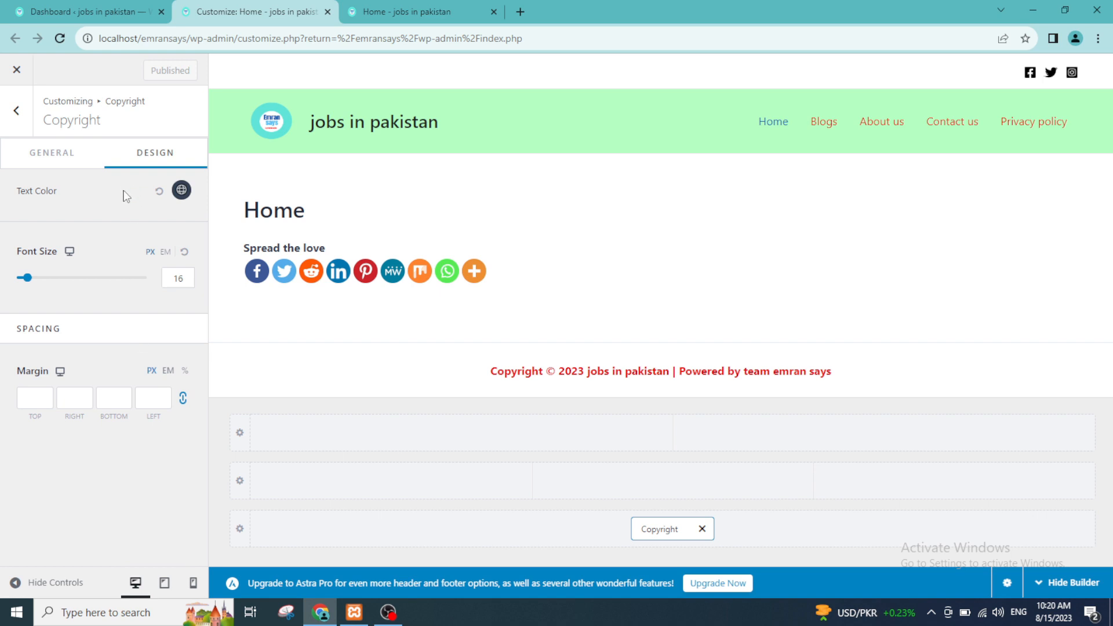
{"action": "left_click", "coordinate": [56, 156]}
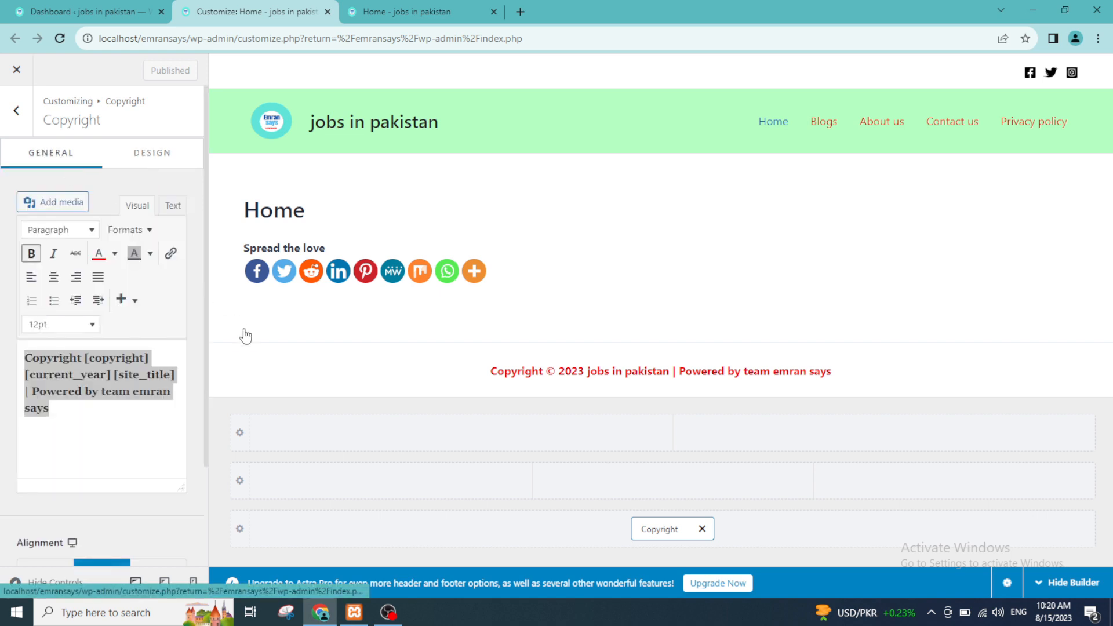
Step: Return to the Footer Builder, open the Below Footer row's design settings and set its border colour to blue
{"action": "left_click", "coordinate": [17, 110]}
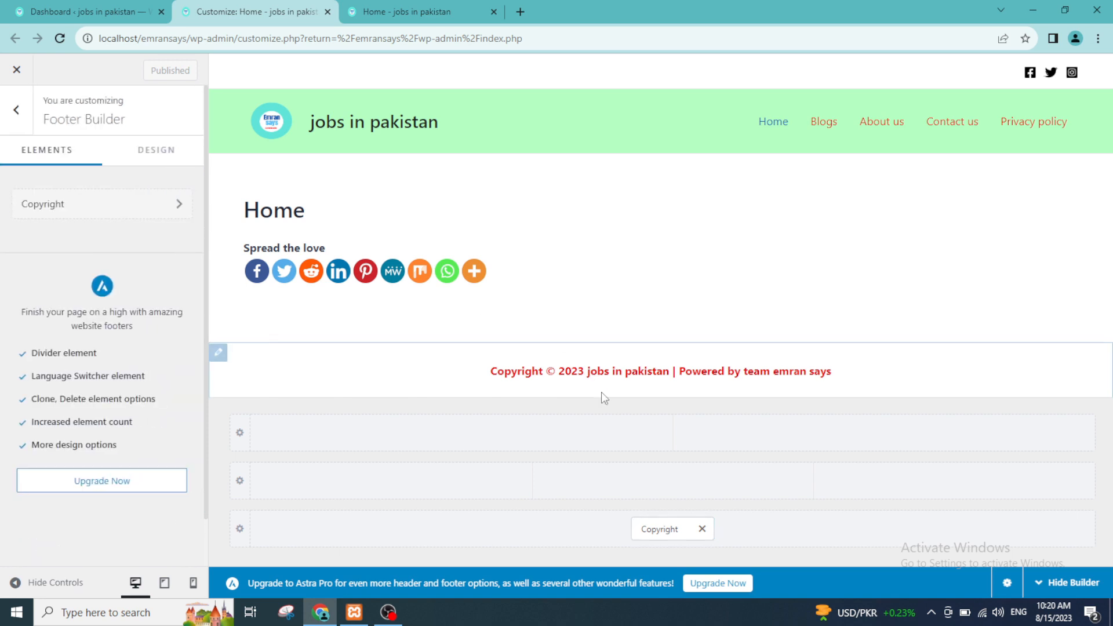
{"action": "left_click", "coordinate": [218, 352]}
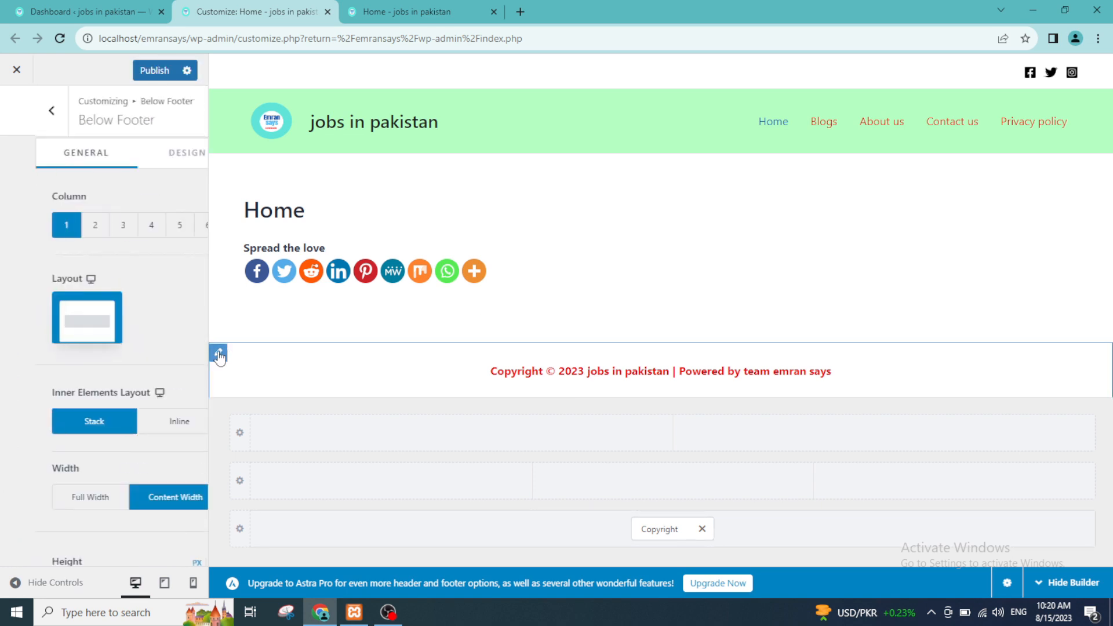
{"action": "left_click", "coordinate": [152, 152]}
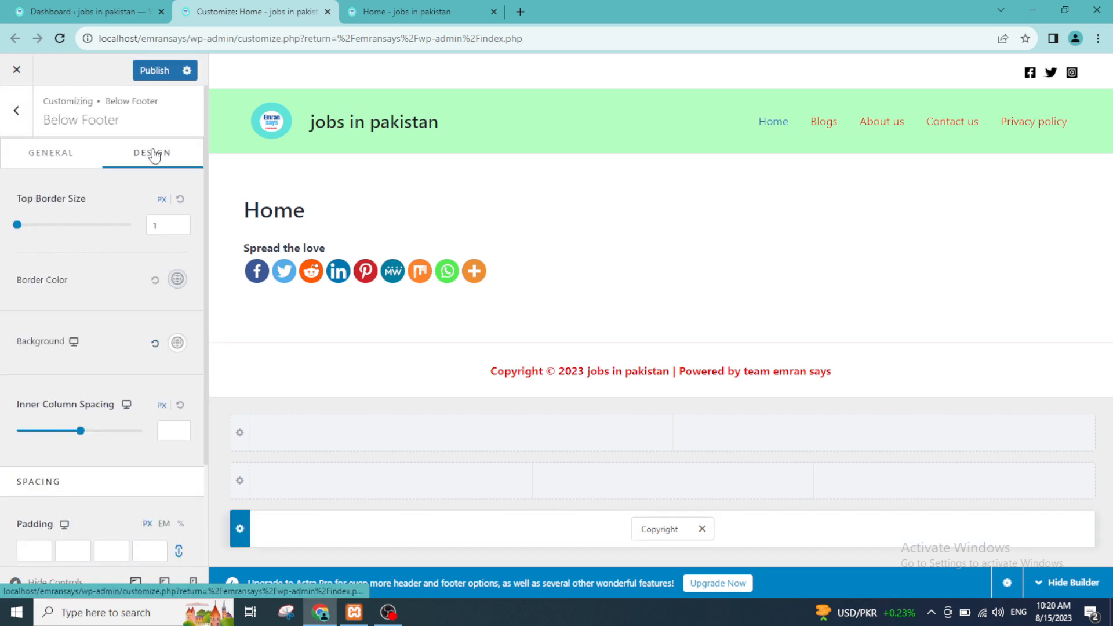
{"action": "left_click", "coordinate": [177, 279]}
{"action": "left_click", "coordinate": [181, 356]}
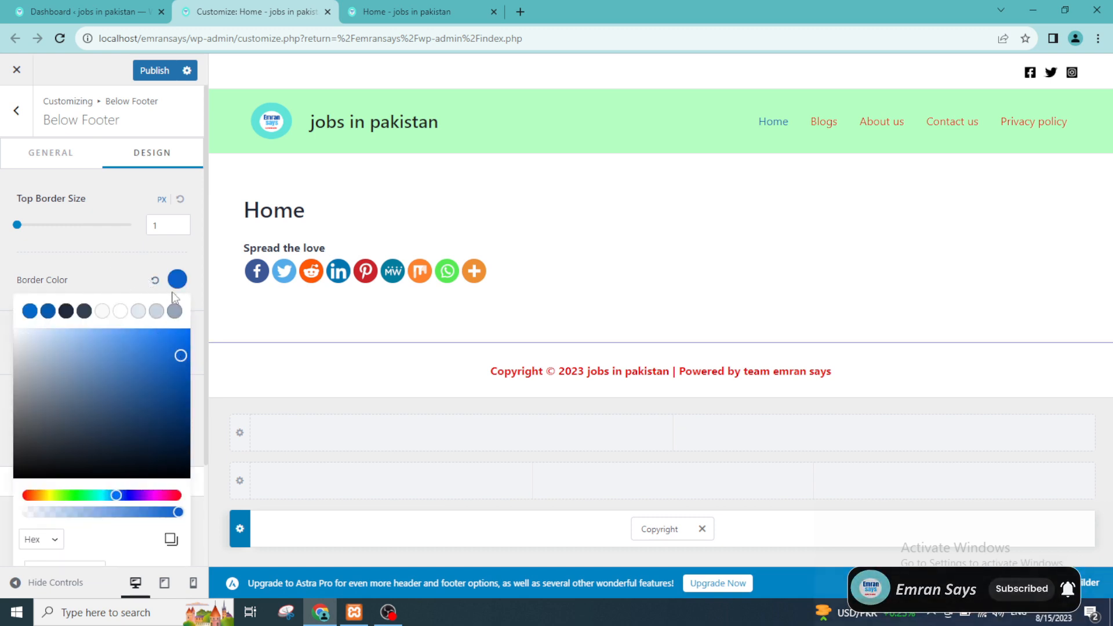
{"action": "left_click", "coordinate": [145, 246]}
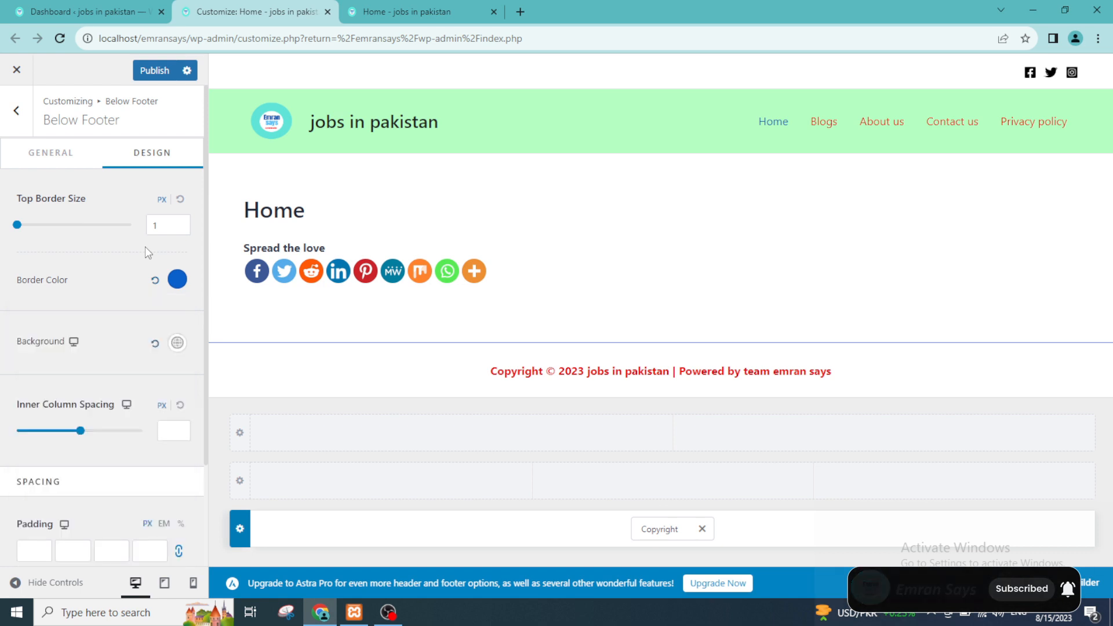
Step: Try a dark red and a teal green background for the Below Footer row
{"action": "left_click", "coordinate": [177, 343]}
{"action": "left_click", "coordinate": [176, 464]}
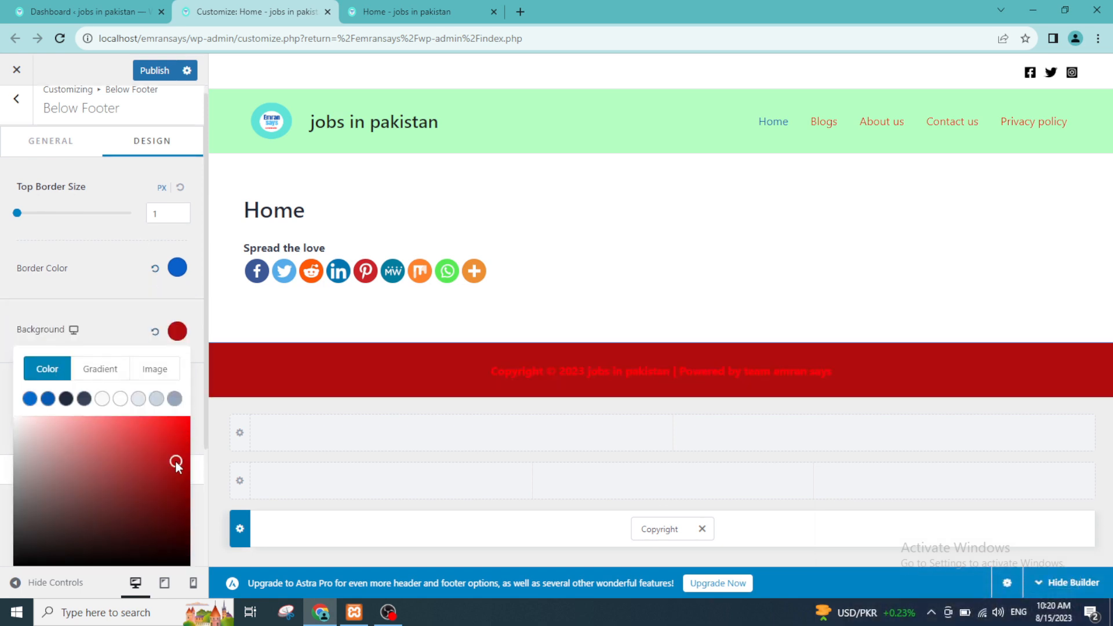
{"action": "scroll", "coordinate": [120, 440], "scroll_direction": "down", "scroll_amount": 3}
{"action": "scroll", "coordinate": [89, 496], "scroll_direction": "up", "scroll_amount": 1}
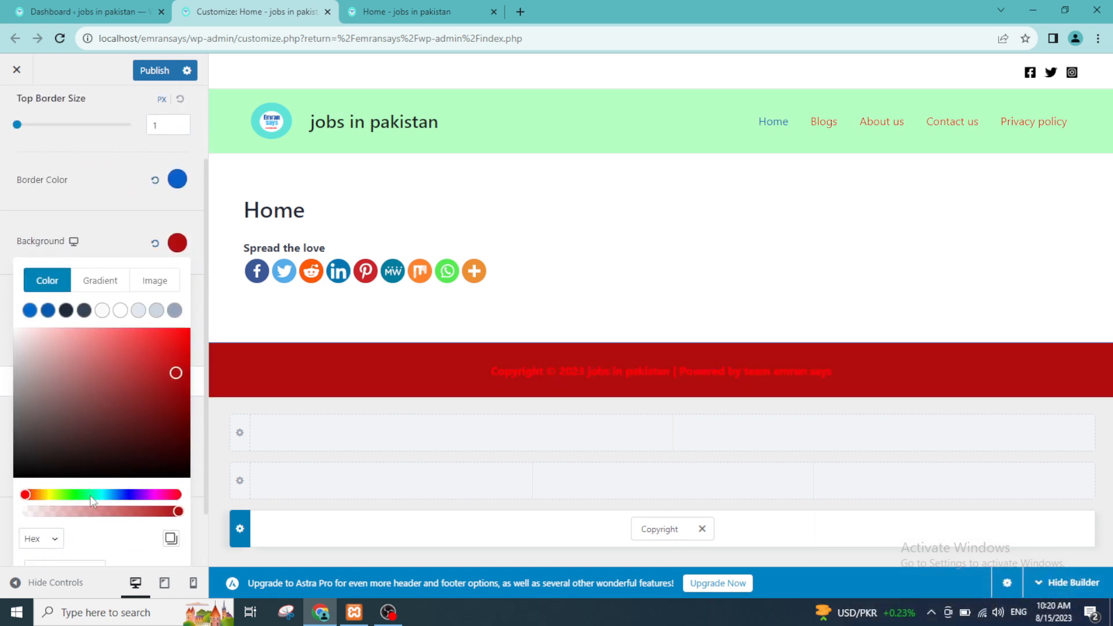
{"action": "left_click", "coordinate": [96, 495]}
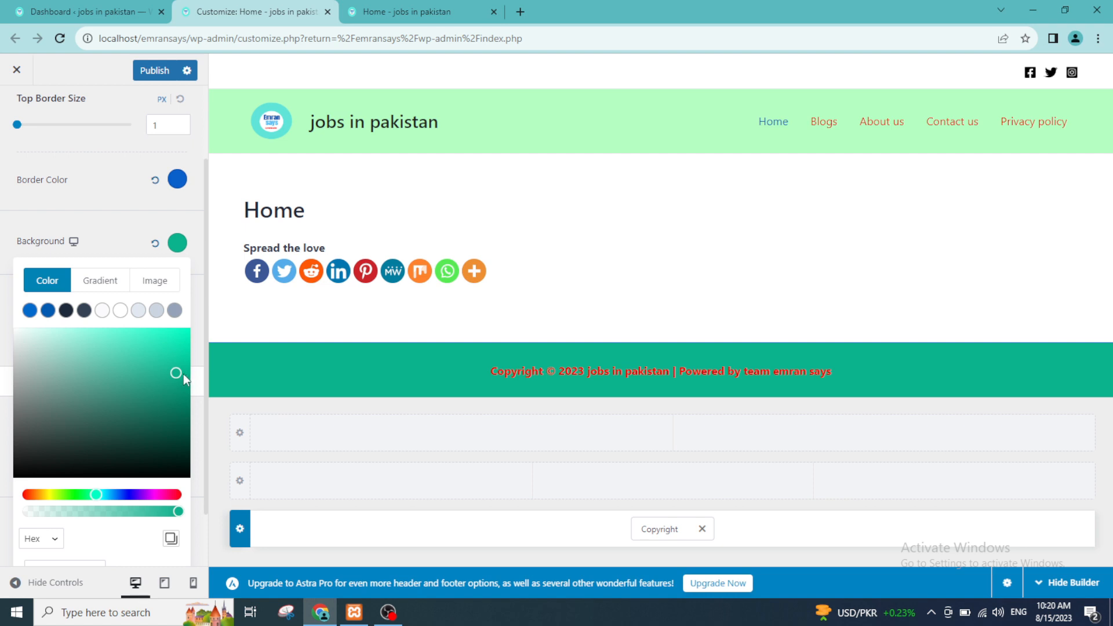
{"action": "left_click_drag", "start_coordinate": [183, 374], "coordinate": [158, 355]}
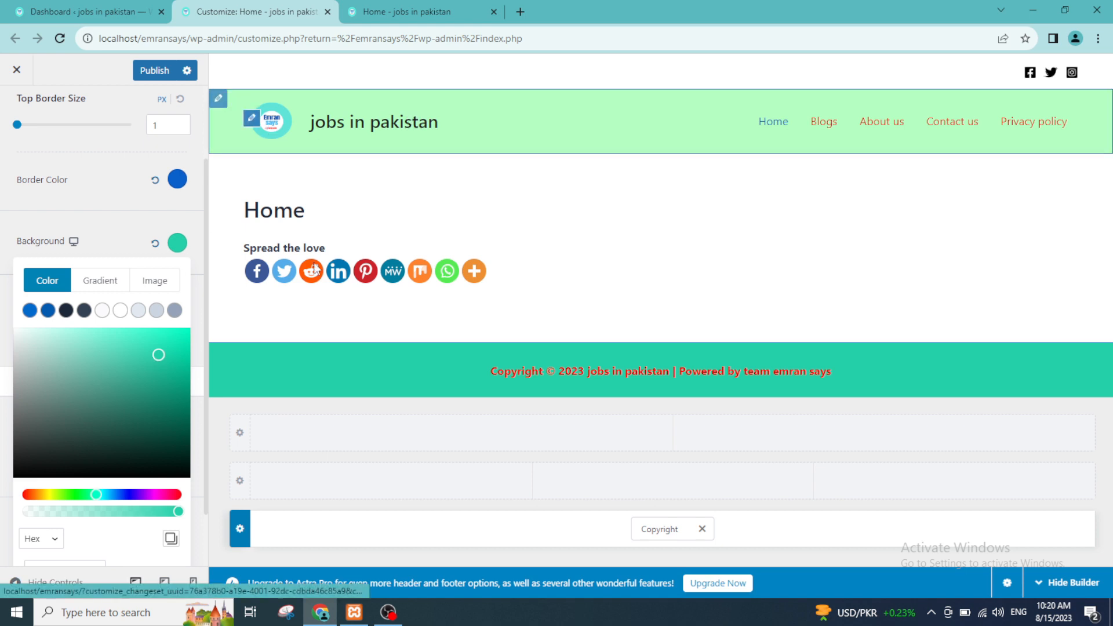
Step: Set the Below Footer row's background to a pale grey and publish the changes
{"action": "left_click", "coordinate": [138, 310]}
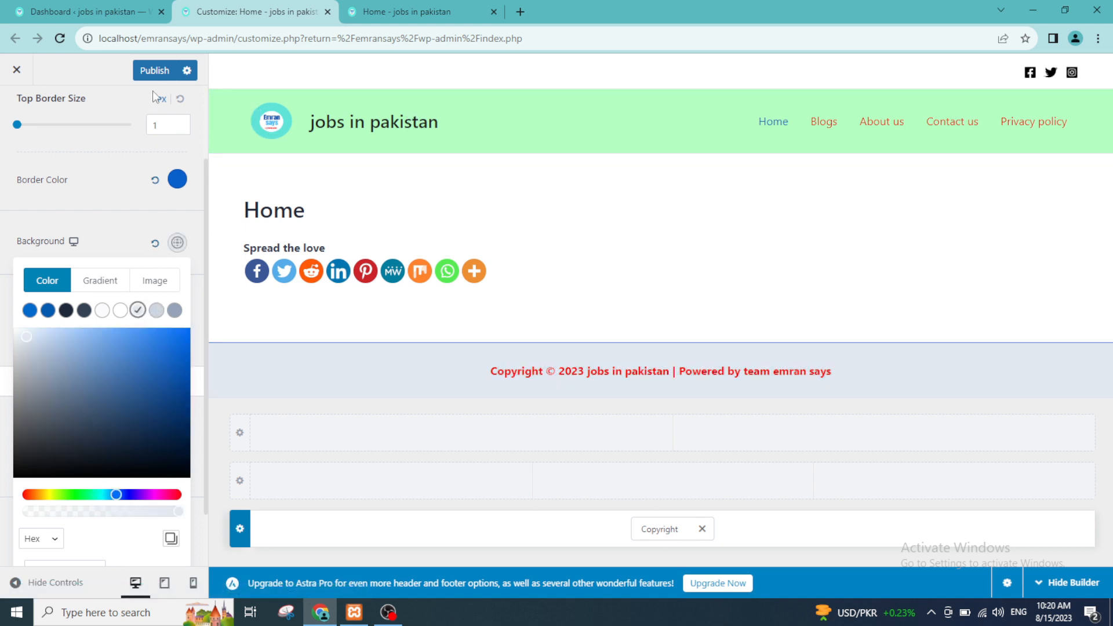
{"action": "left_click", "coordinate": [143, 334]}
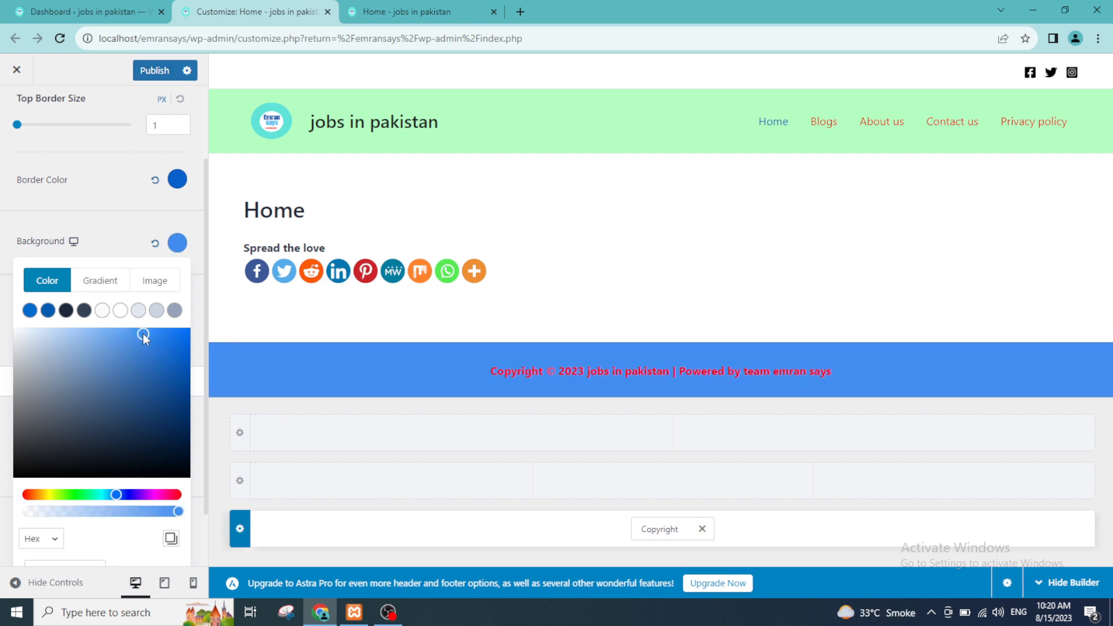
{"action": "left_click_drag", "start_coordinate": [137, 334], "coordinate": [20, 339]}
{"action": "left_click", "coordinate": [154, 70]}
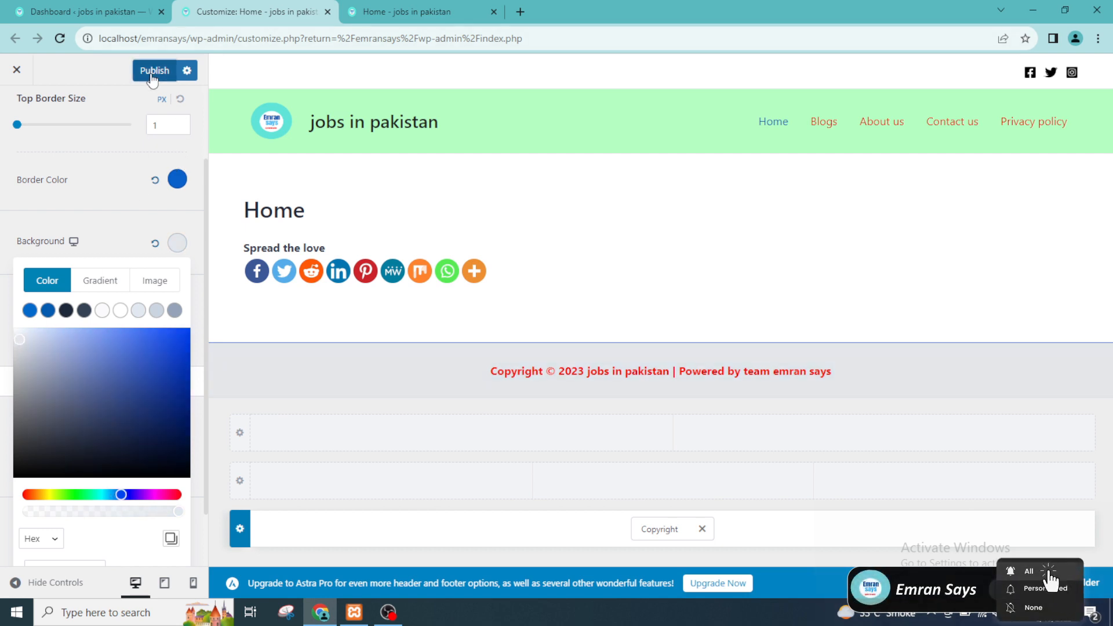
Step: Reload the live site's home page to check the published footer styling
{"action": "left_click", "coordinate": [419, 11]}
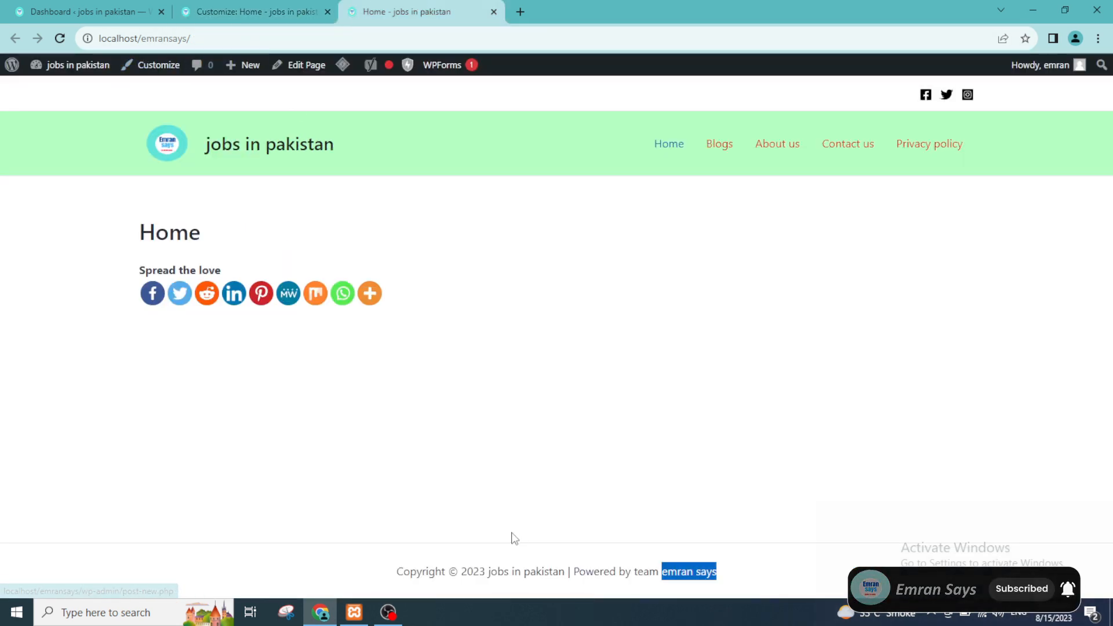
{"action": "left_click", "coordinate": [218, 7]}
{"action": "left_click", "coordinate": [415, 6]}
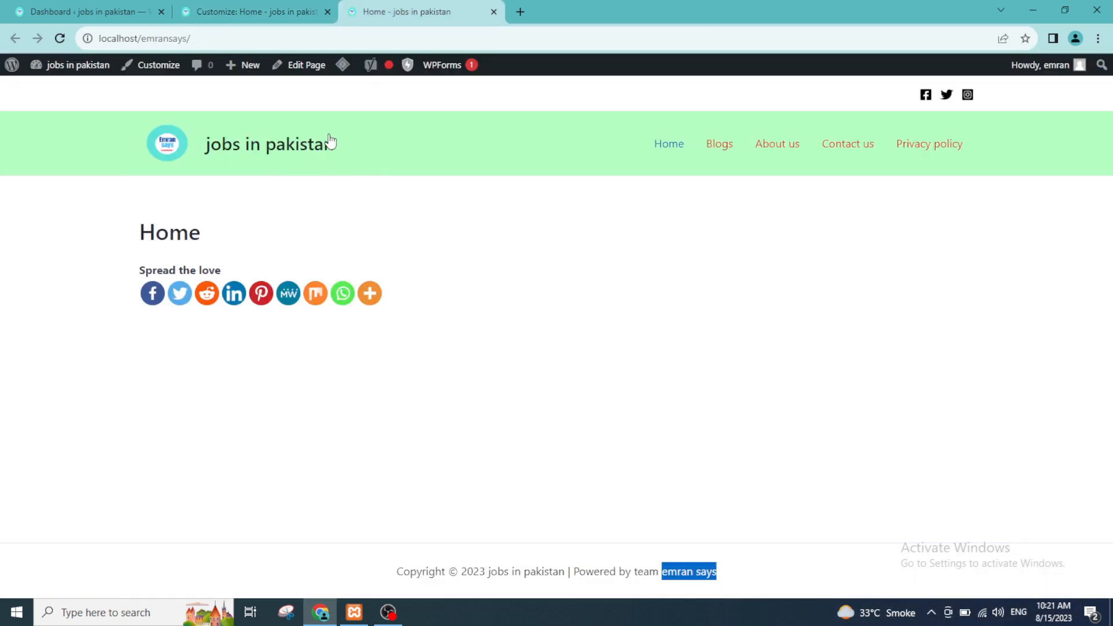
{"action": "left_click", "coordinate": [296, 38]}
{"action": "key", "text": "Return"}
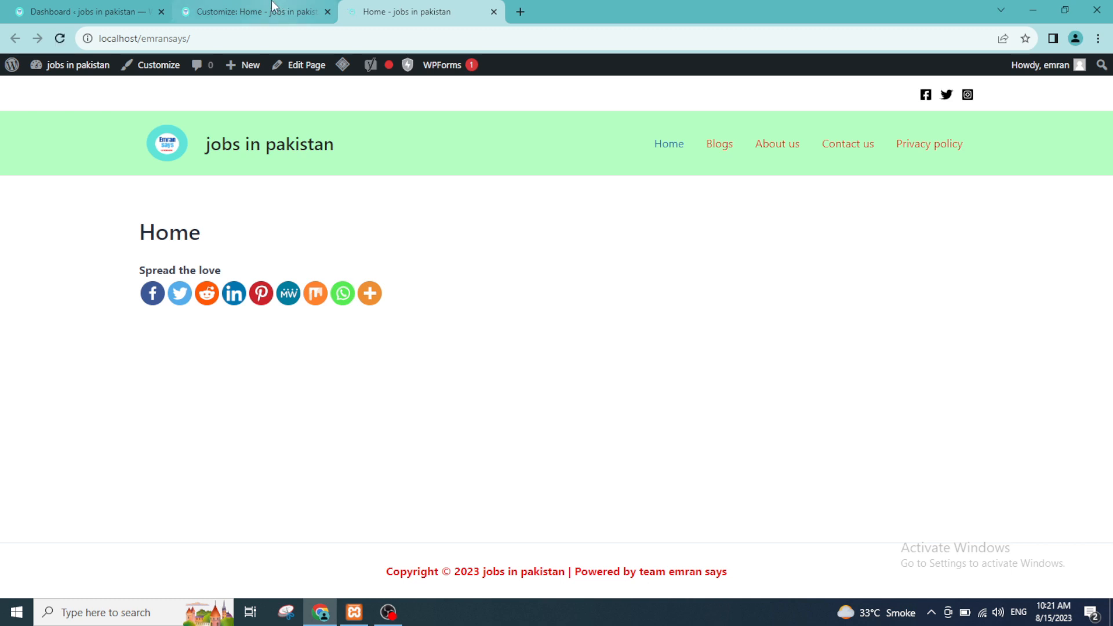
Step: Compare the Customizer preview with the live home page and reload the page again to check the footer background
{"action": "left_click", "coordinate": [255, 12]}
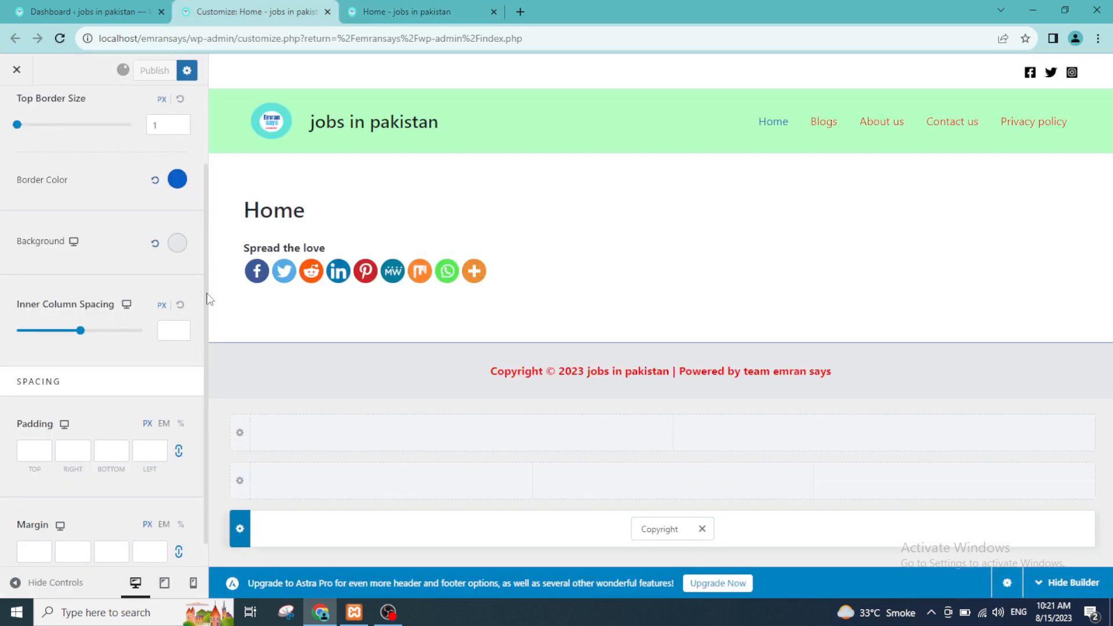
{"action": "left_click", "coordinate": [374, 10]}
{"action": "left_click", "coordinate": [268, 7]}
{"action": "left_click", "coordinate": [390, 7]}
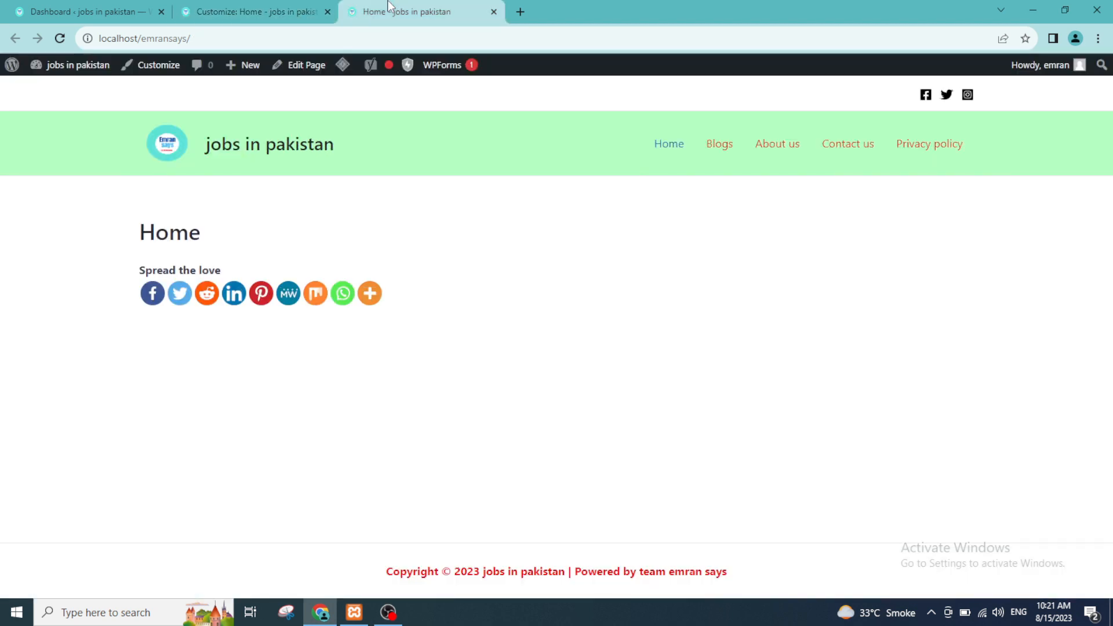
{"action": "left_click", "coordinate": [183, 39]}
{"action": "key", "text": "Return"}
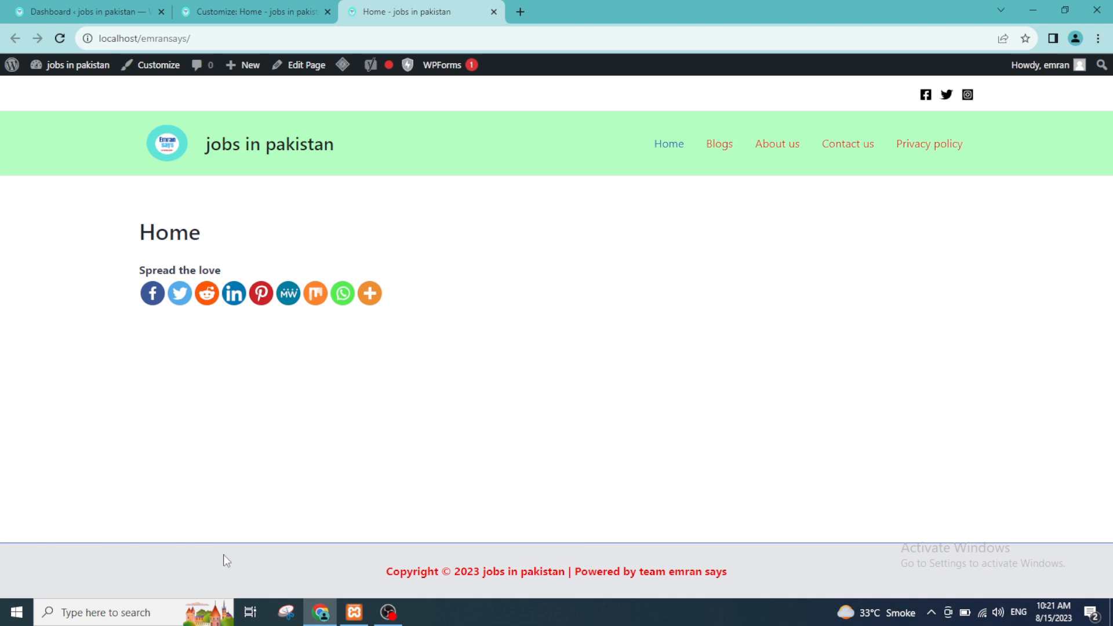
Step: Return to the Customizer, add Widget 1 to the second column of the Above Footer row and open its settings
{"action": "left_click", "coordinate": [255, 11]}
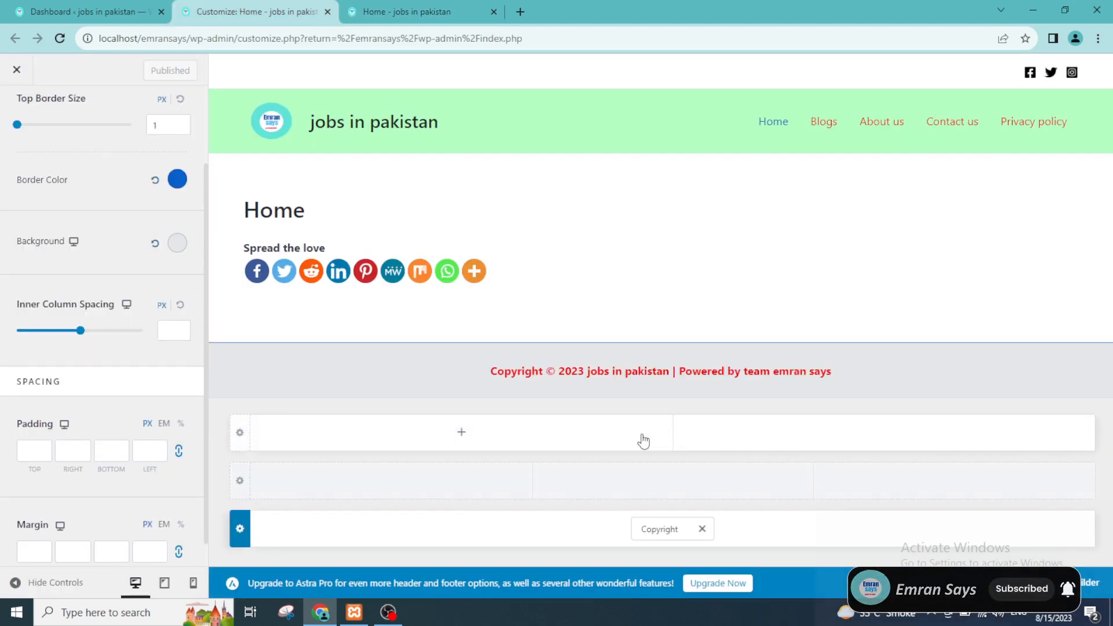
{"action": "left_click", "coordinate": [873, 438]}
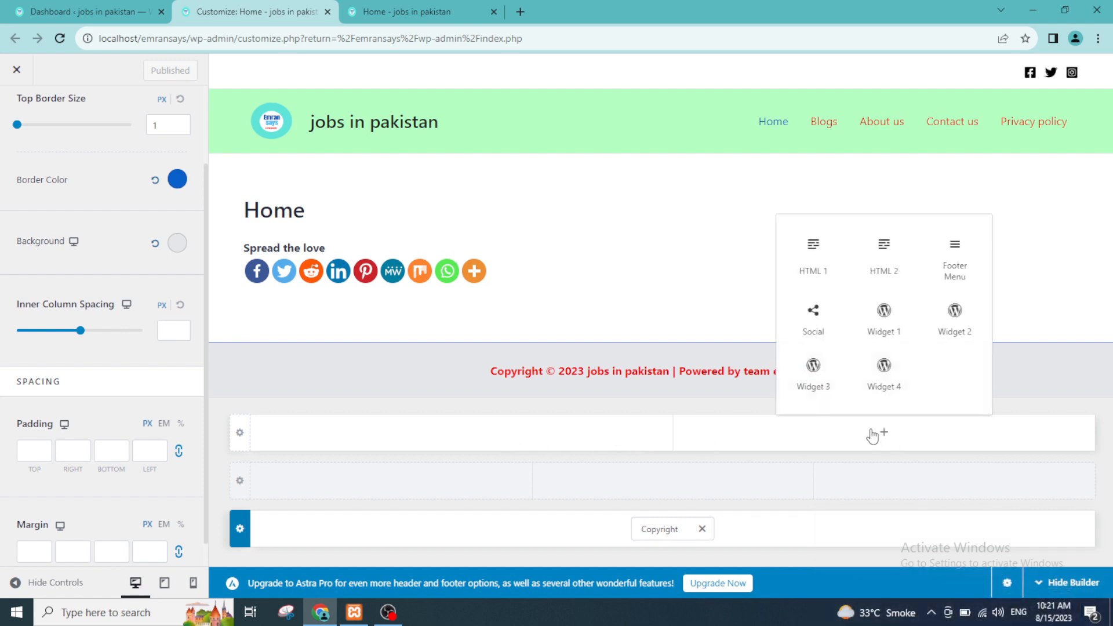
{"action": "left_click", "coordinate": [884, 316]}
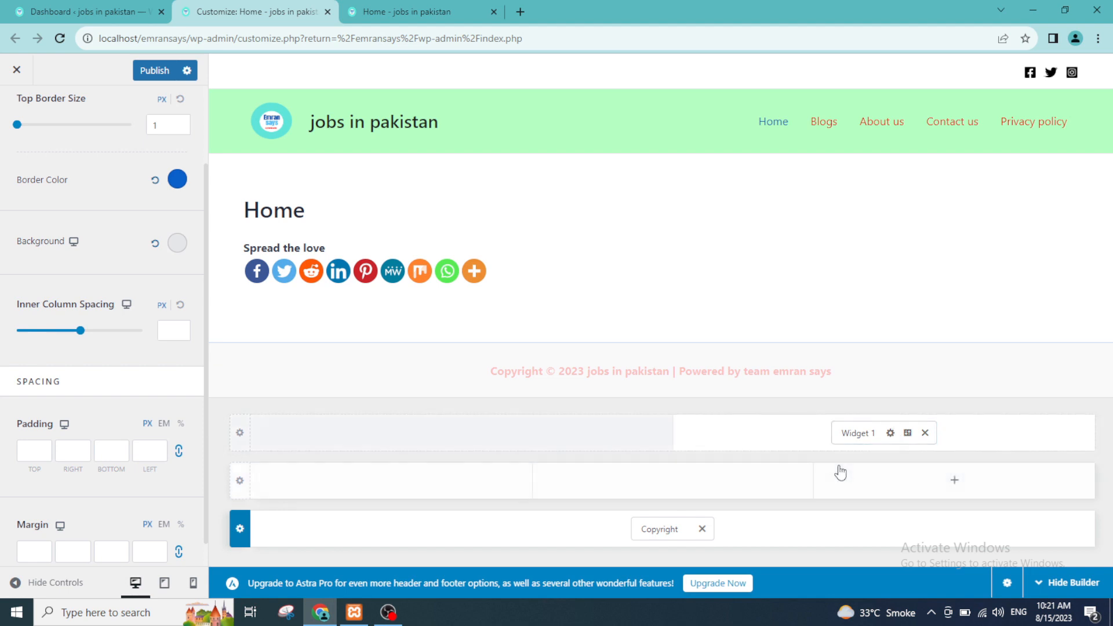
{"action": "left_click", "coordinate": [863, 436]}
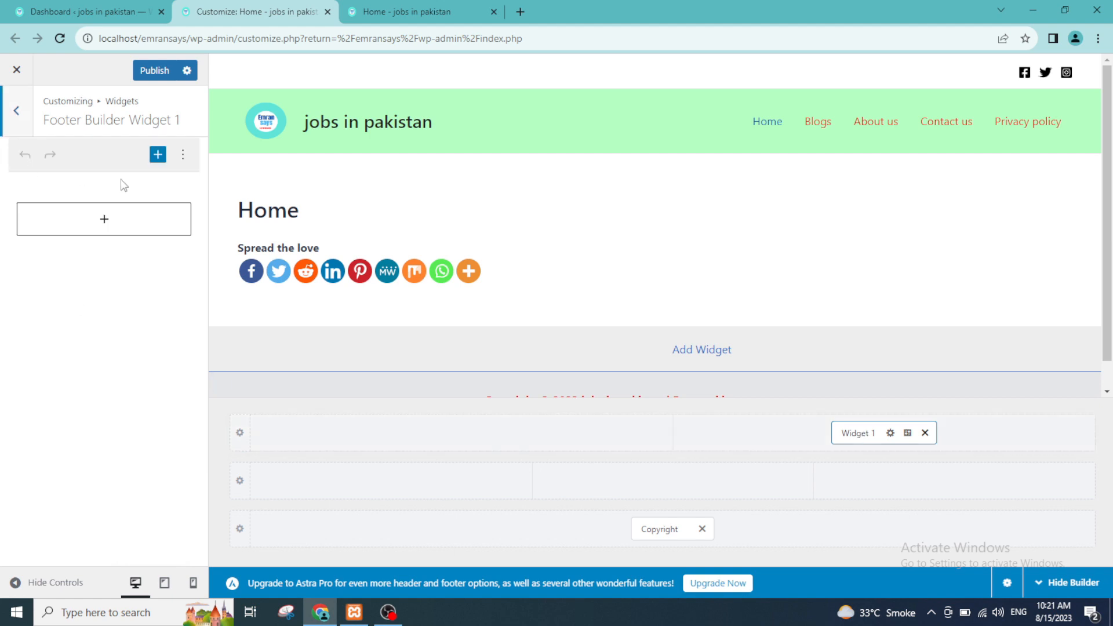
Step: Search the blocks for "arch" and add an Archives block to Footer Builder Widget 1
{"action": "left_click", "coordinate": [126, 224]}
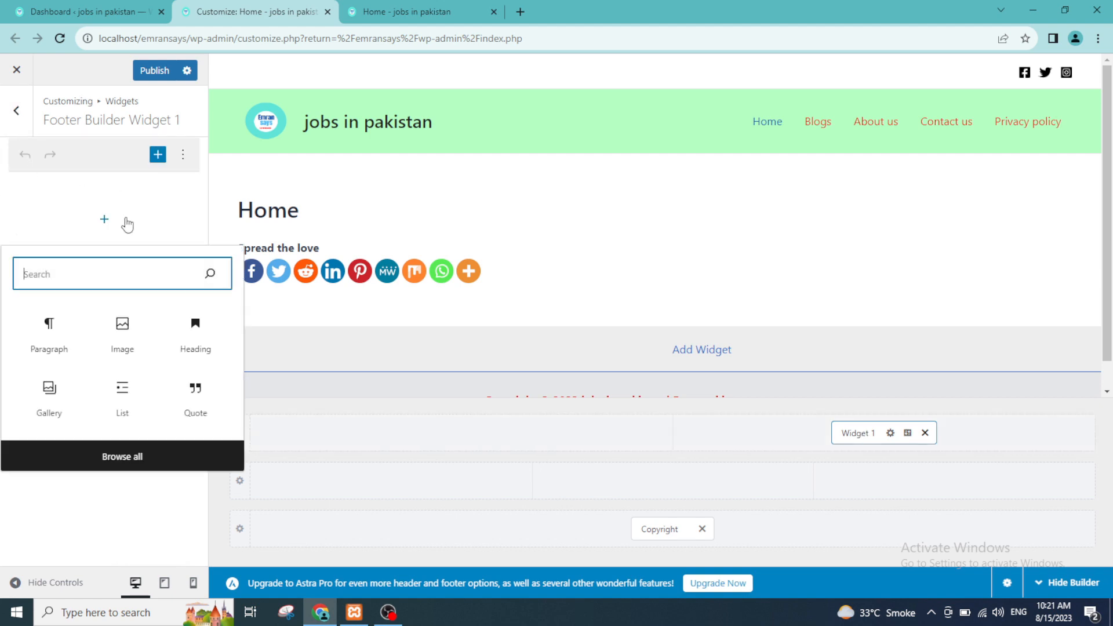
{"action": "type", "text": "ar"}
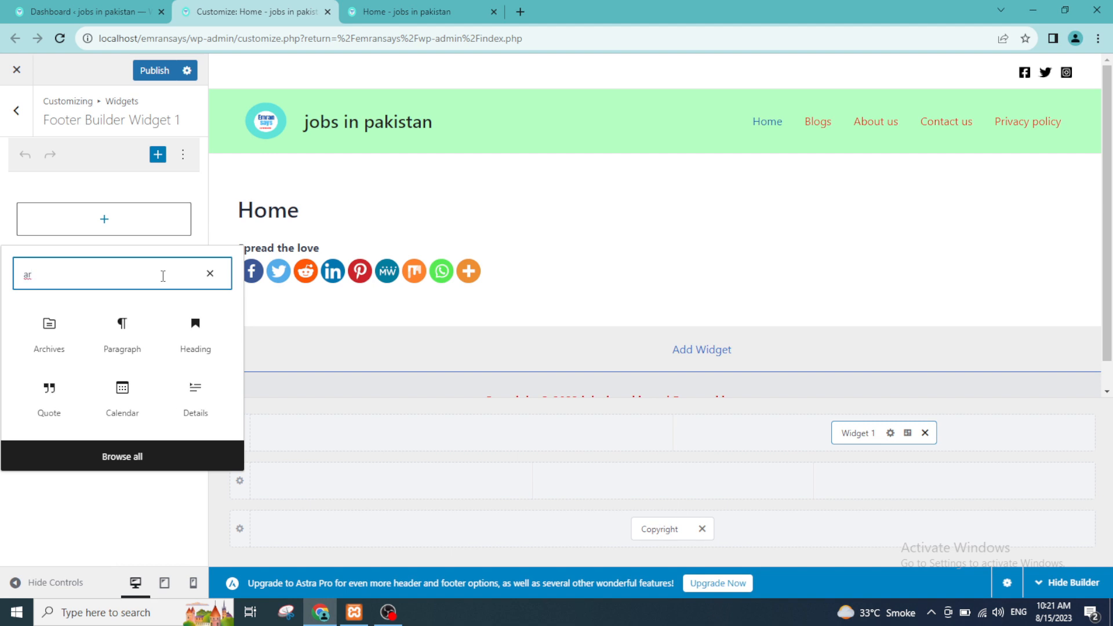
{"action": "type", "text": "h"}
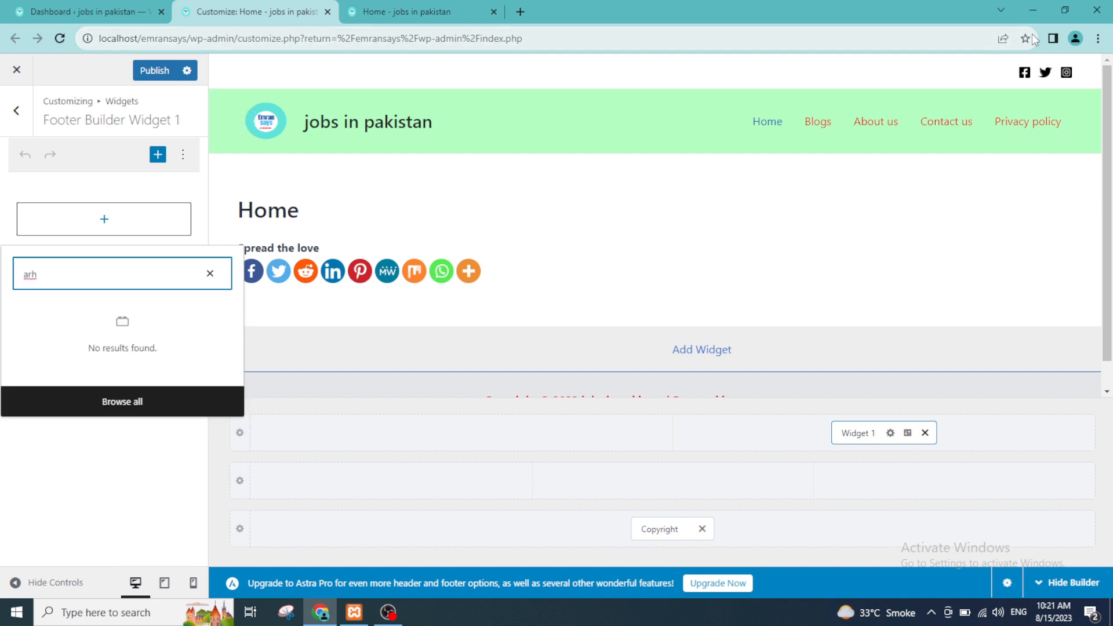
{"action": "left_click", "coordinate": [1065, 10]}
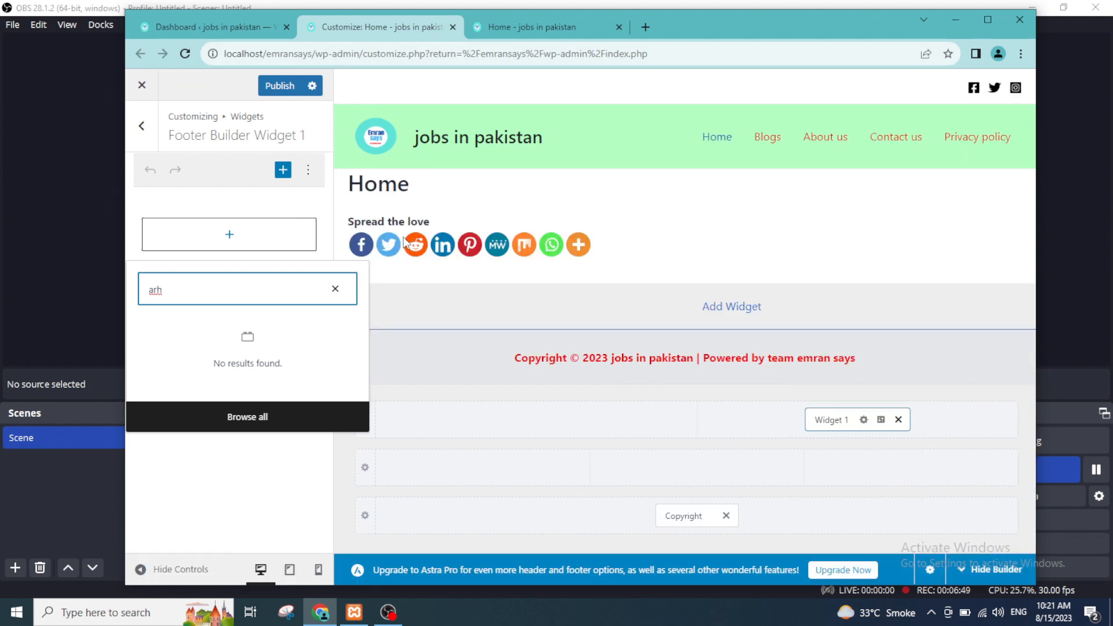
{"action": "key", "text": "BackSpace"}
{"action": "type", "text": "ch"}
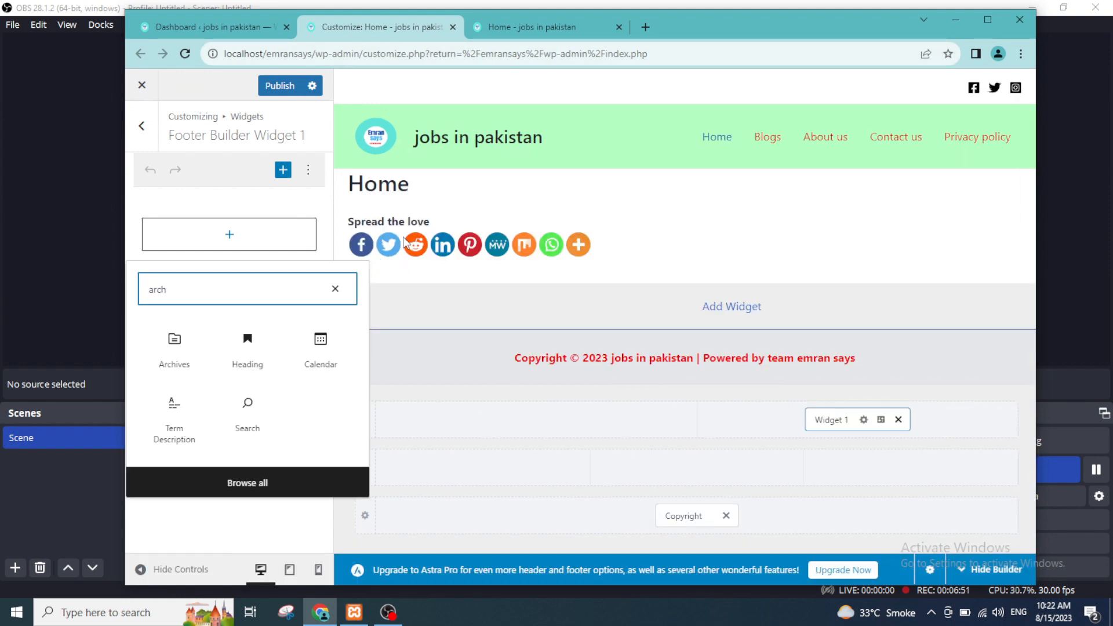
{"action": "left_click", "coordinate": [171, 371]}
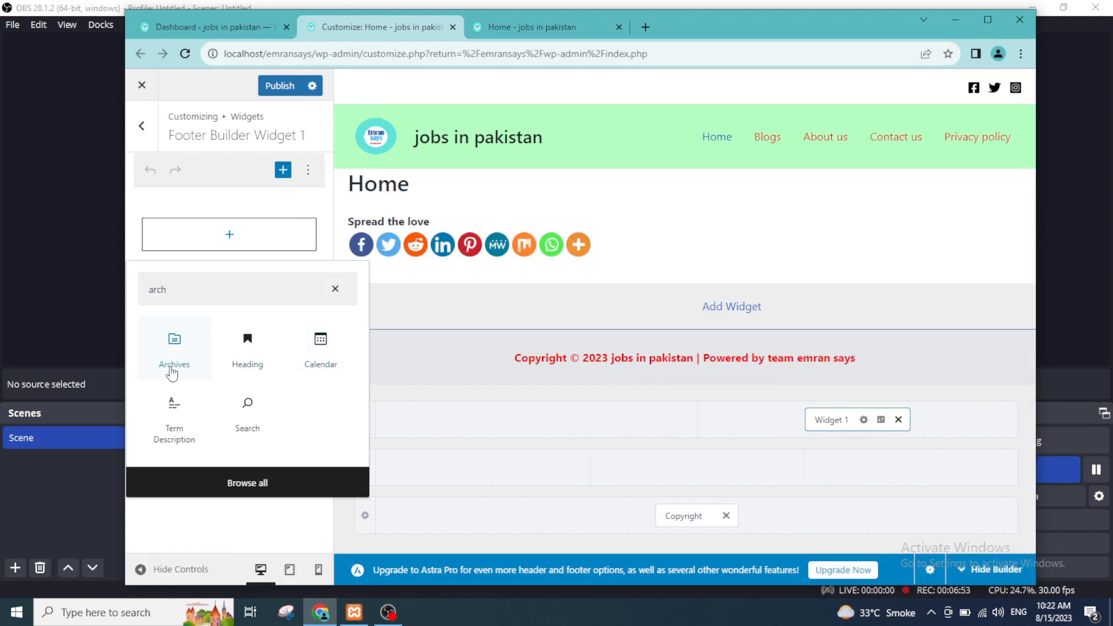
{"action": "left_click", "coordinate": [172, 371]}
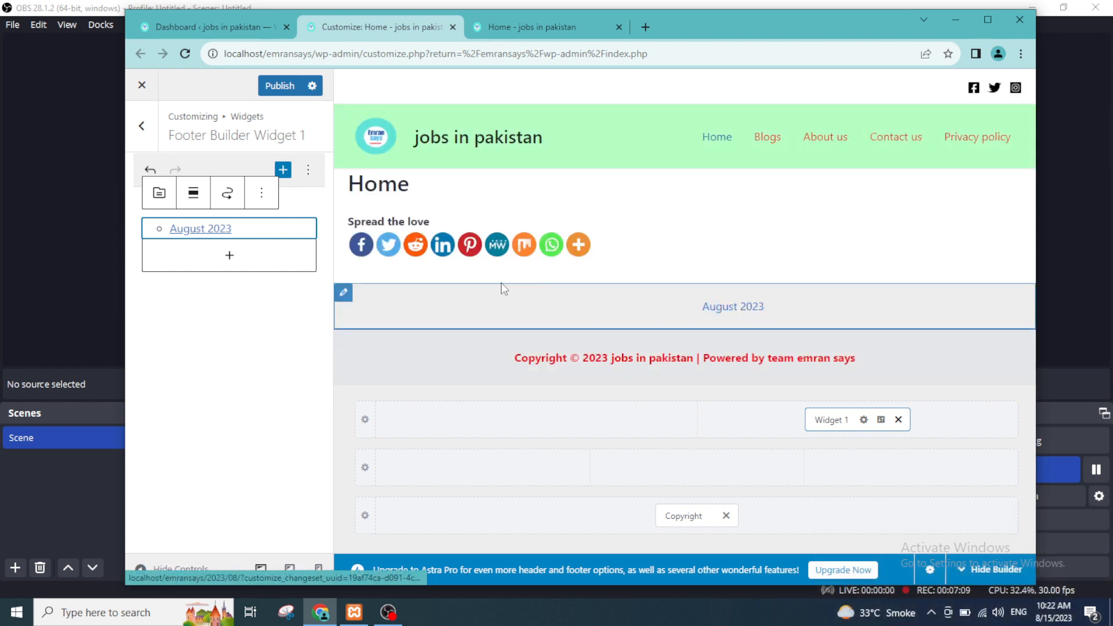
Step: Open the Above Footer row settings and look through its General column and layout options
{"action": "left_click", "coordinate": [345, 297]}
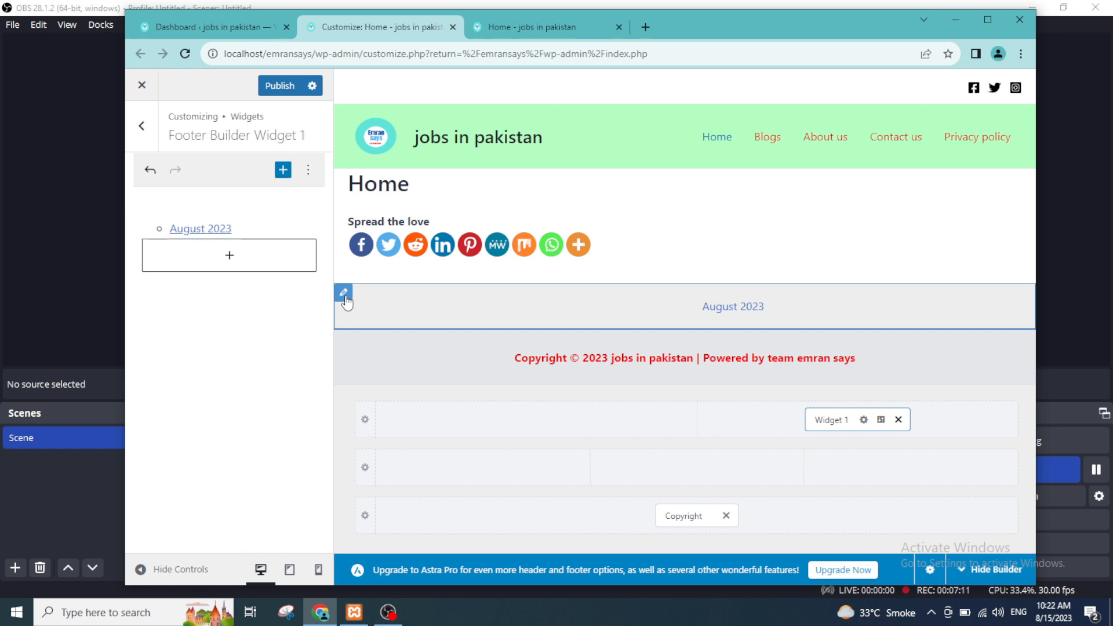
{"action": "left_click", "coordinate": [345, 294]}
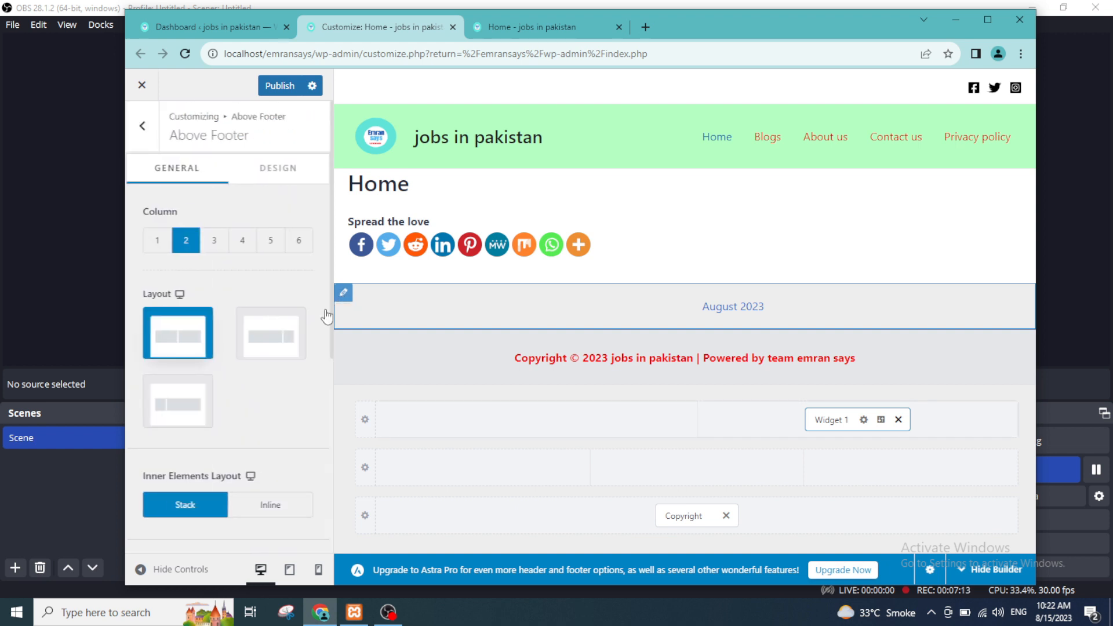
{"action": "scroll", "coordinate": [226, 438], "scroll_direction": "down", "scroll_amount": 5}
{"action": "scroll", "coordinate": [226, 437], "scroll_direction": "up", "scroll_amount": 4}
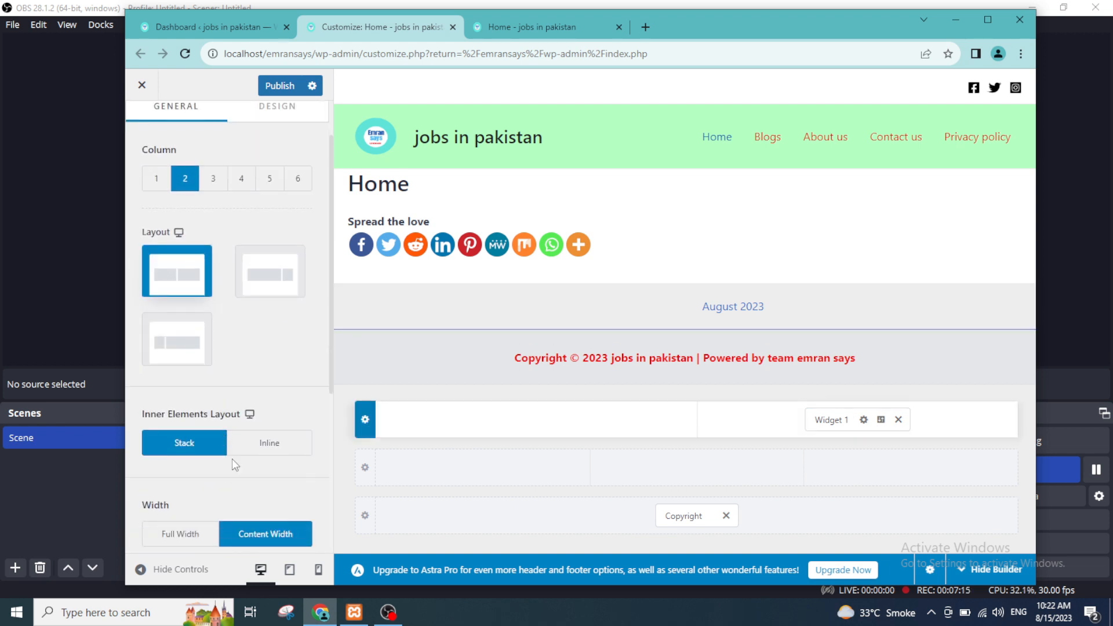
{"action": "scroll", "coordinate": [232, 459], "scroll_direction": "down", "scroll_amount": 1}
{"action": "scroll", "coordinate": [221, 367], "scroll_direction": "up", "scroll_amount": 3}
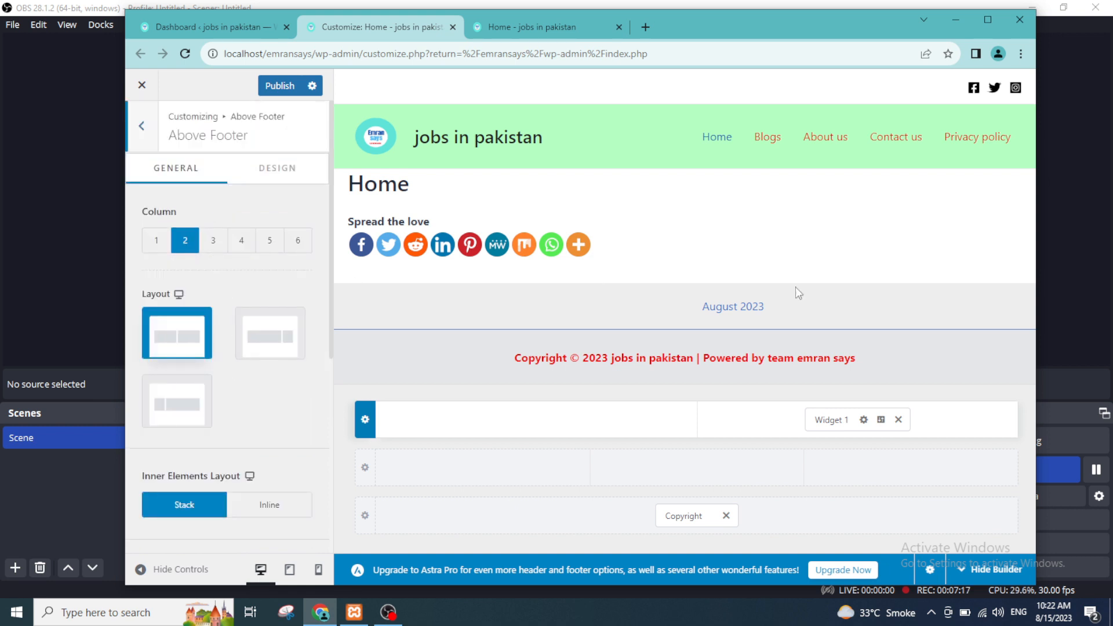
Step: Reopen Footer Builder Widget 1 and examine the additional options of its Archives block
{"action": "left_click", "coordinate": [710, 308]}
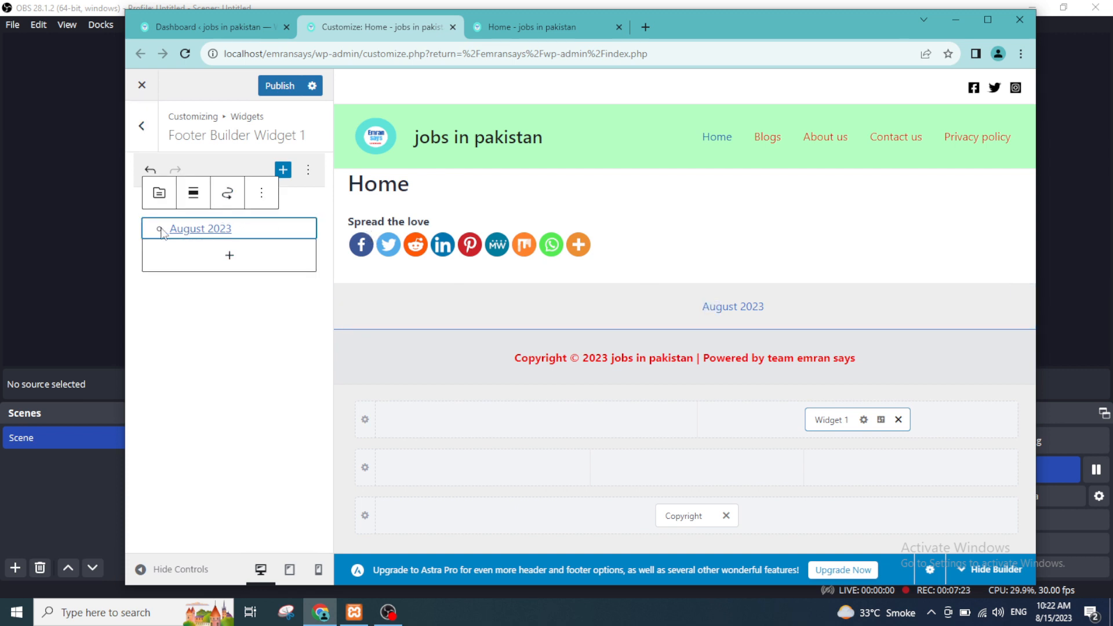
{"action": "left_click", "coordinate": [261, 198]}
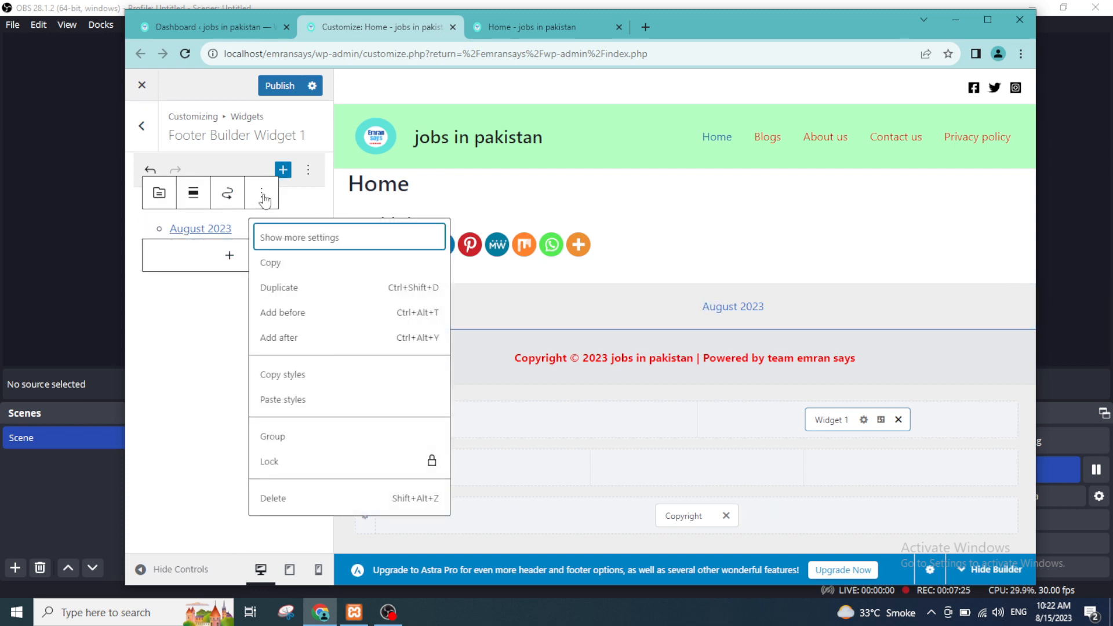
{"action": "left_click", "coordinate": [189, 231]}
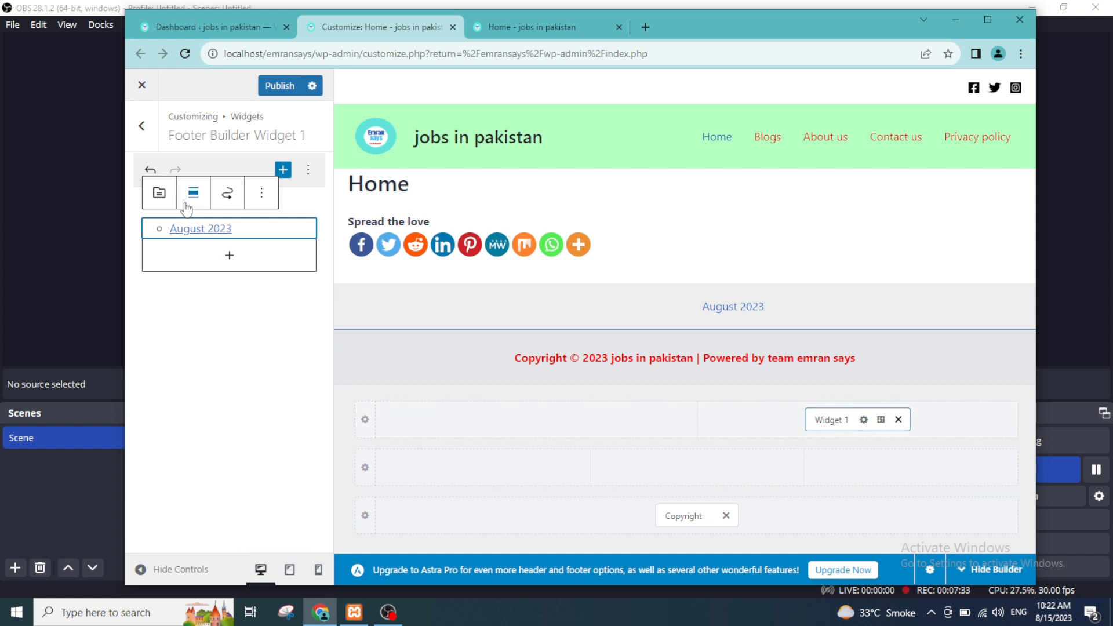
{"action": "left_click", "coordinate": [261, 193]}
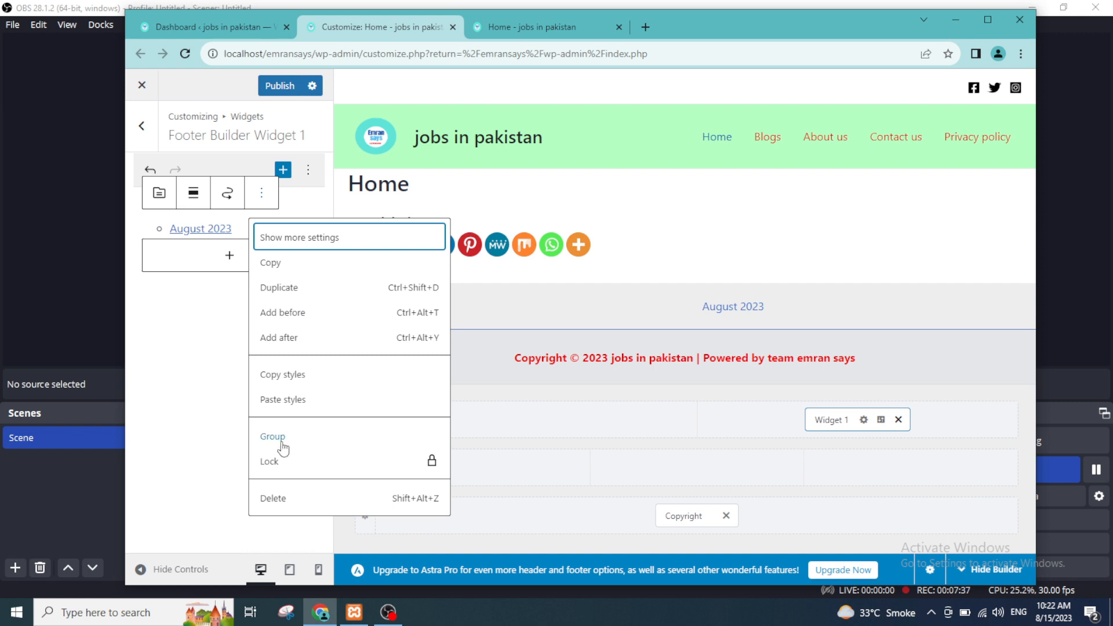
{"action": "left_click", "coordinate": [237, 299]}
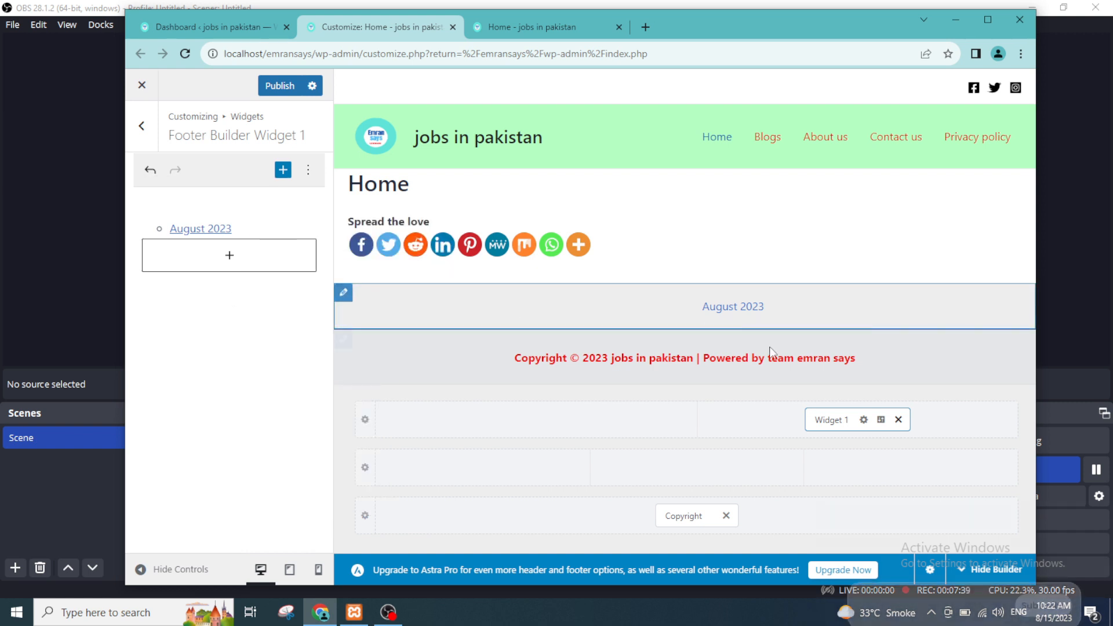
{"action": "left_click", "coordinate": [636, 432]}
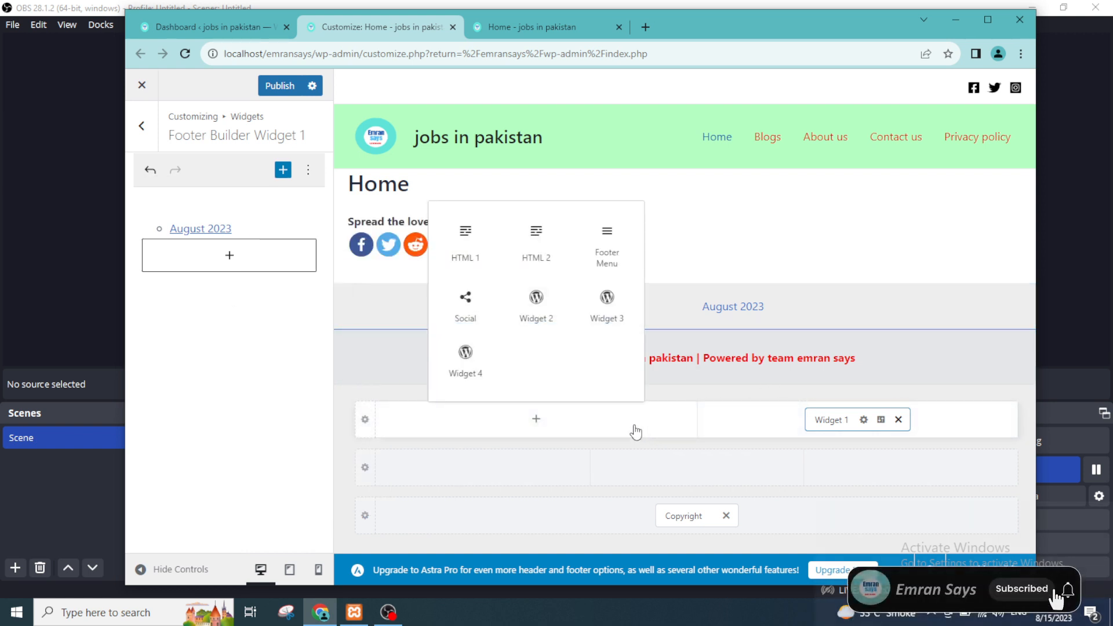
{"action": "left_click", "coordinate": [605, 323]}
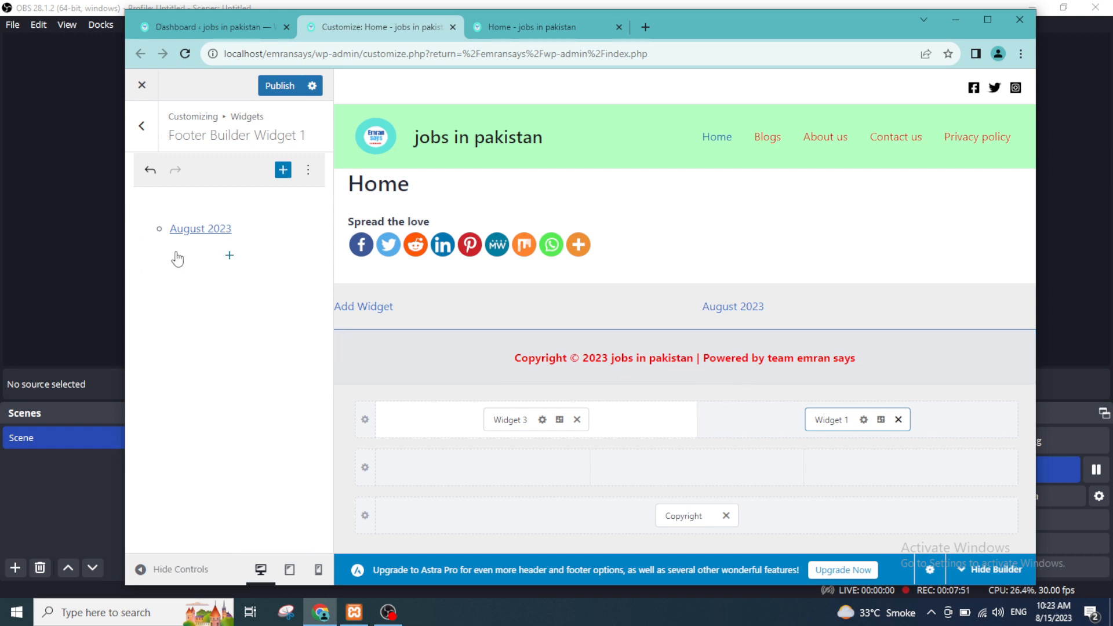
{"action": "left_click", "coordinate": [576, 420]}
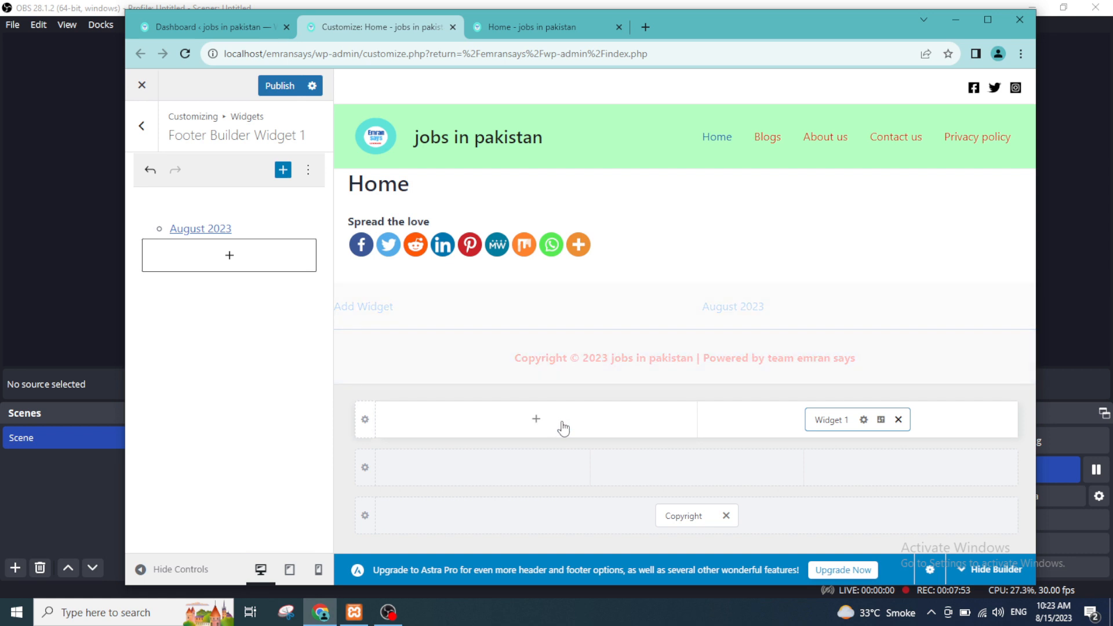
Step: Add Widget 2 to the first column of the Above Footer row and open its settings
{"action": "left_click", "coordinate": [551, 425]}
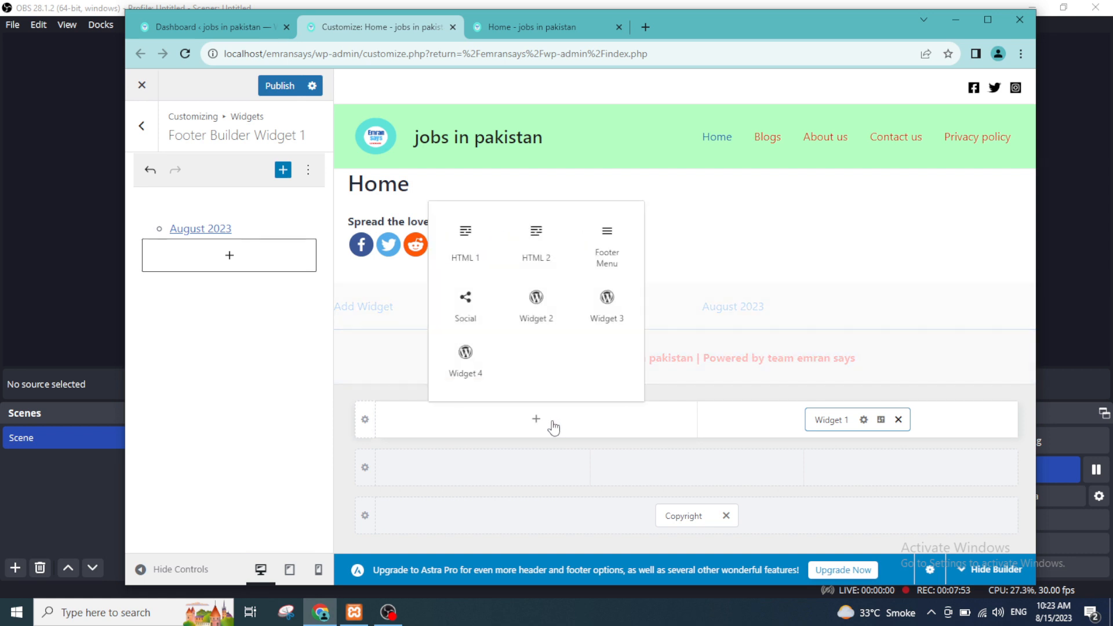
{"action": "left_click", "coordinate": [538, 303]}
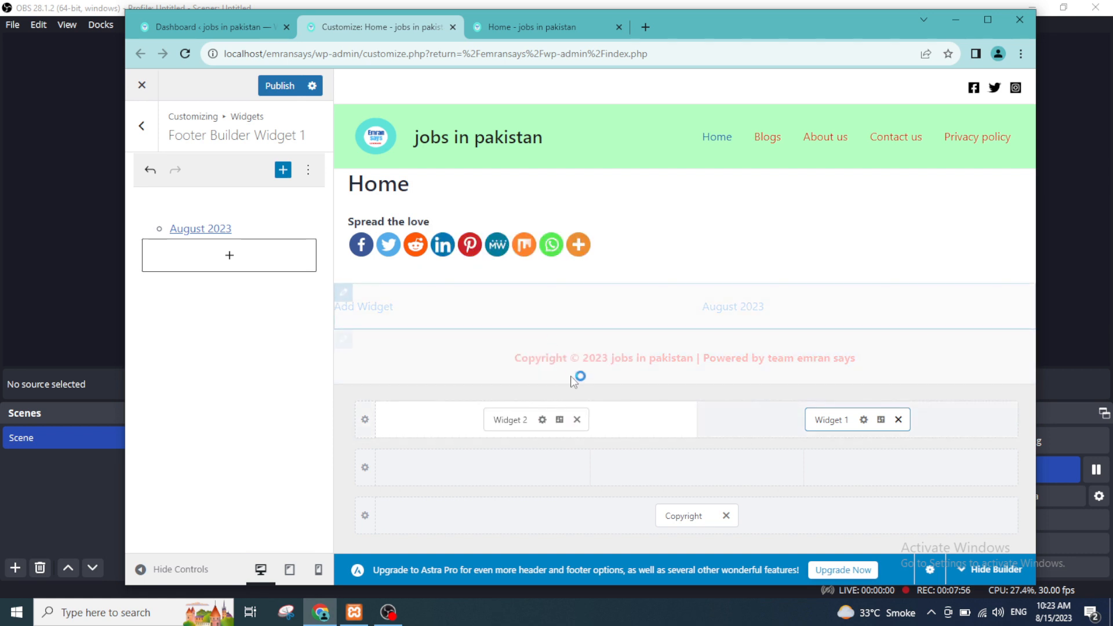
{"action": "left_click", "coordinate": [520, 423]}
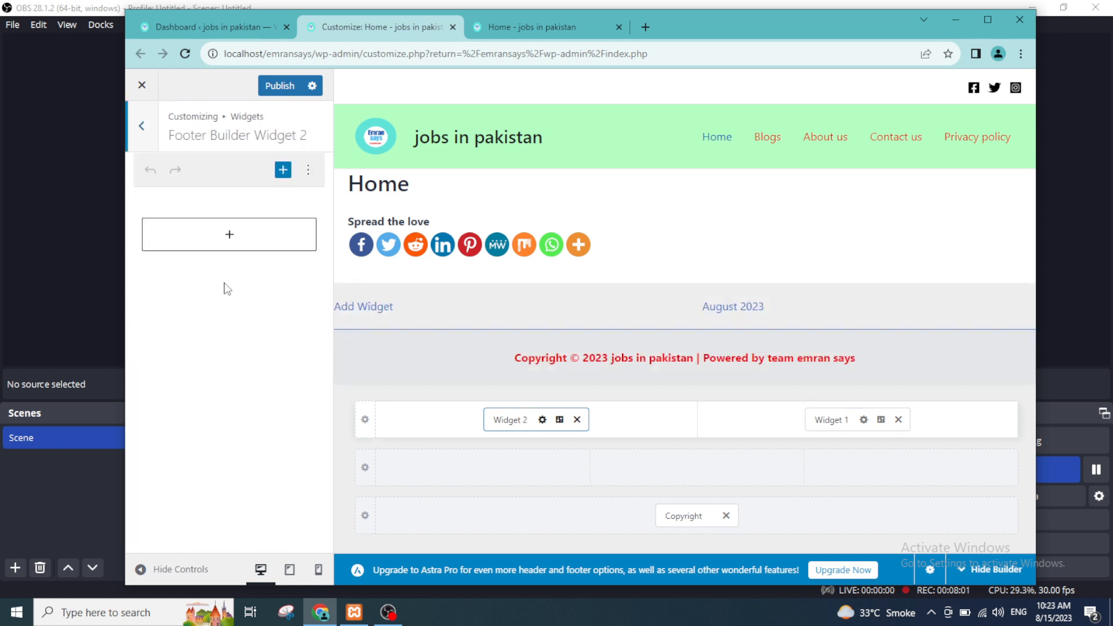
Step: Browse the full block library and add a Latest Posts block to Footer Builder Widget 2
{"action": "left_click", "coordinate": [217, 242]}
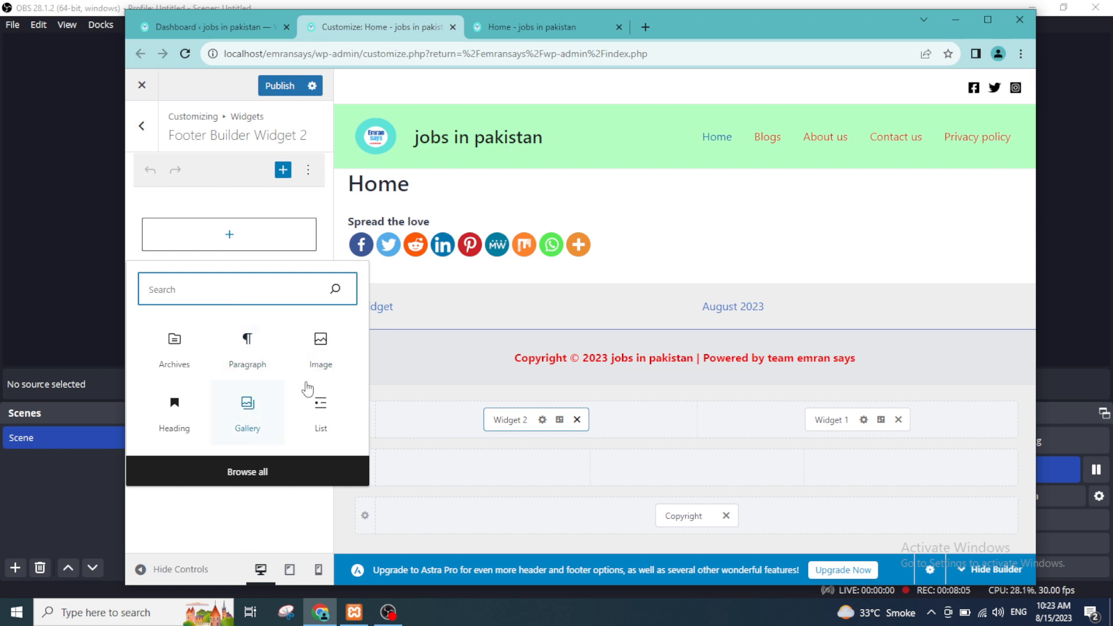
{"action": "left_click", "coordinate": [250, 475]}
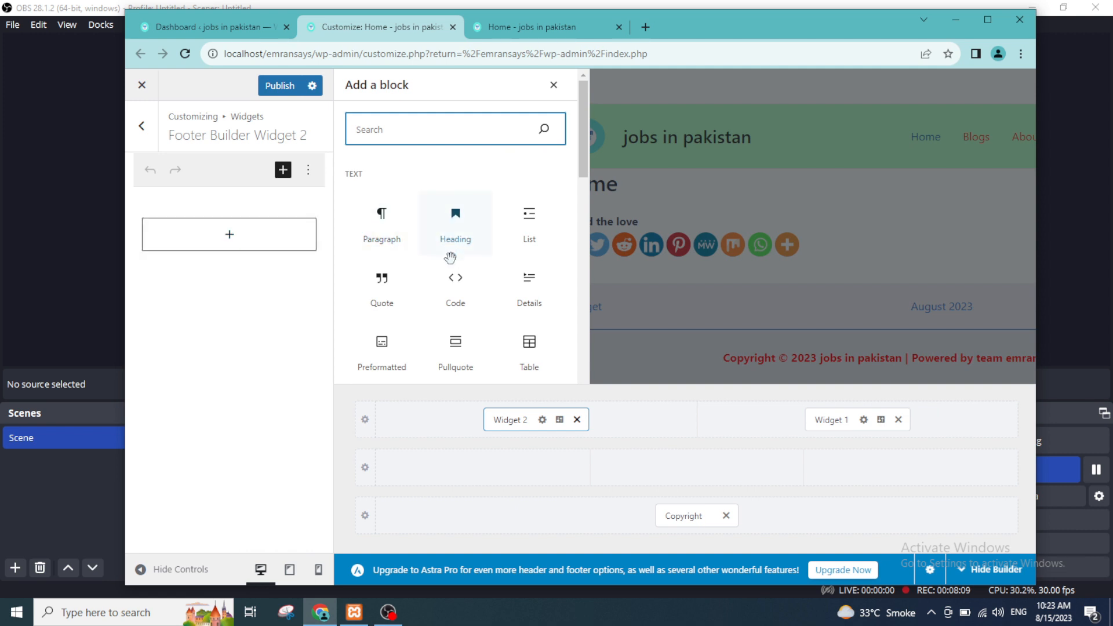
{"action": "scroll", "coordinate": [450, 258], "scroll_direction": "down", "scroll_amount": 5}
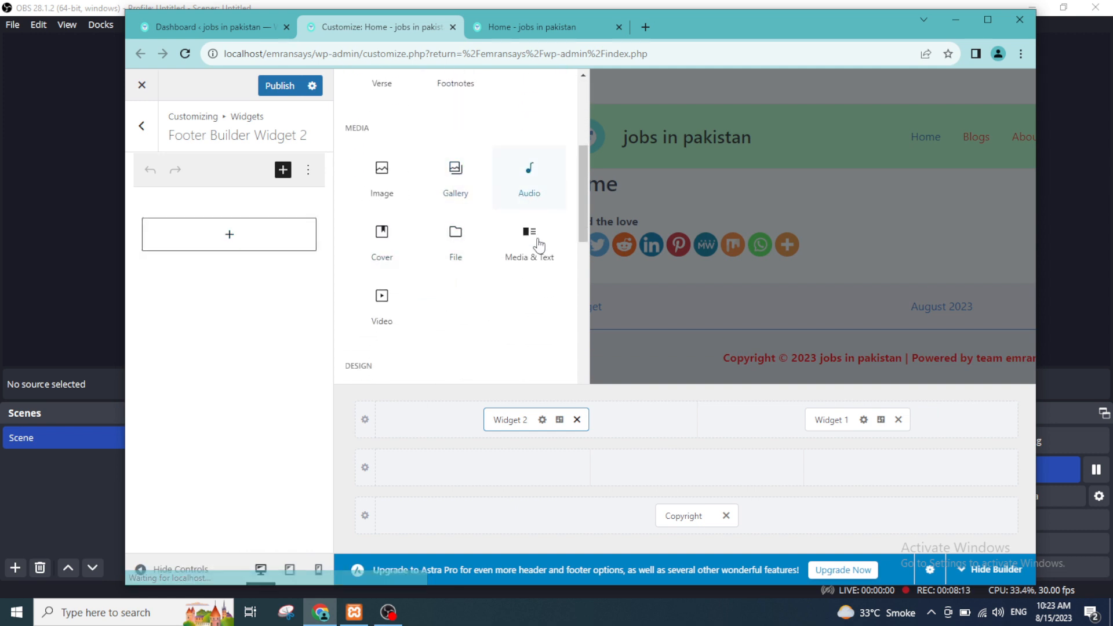
{"action": "scroll", "coordinate": [389, 298], "scroll_direction": "down", "scroll_amount": 1}
{"action": "scroll", "coordinate": [382, 290], "scroll_direction": "down", "scroll_amount": 2}
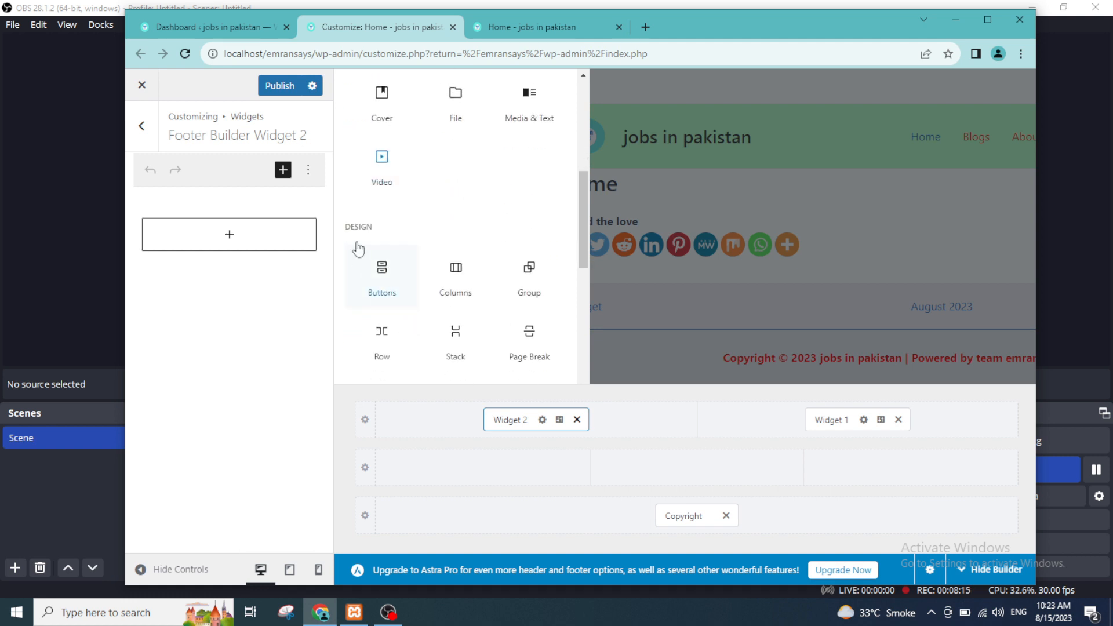
{"action": "scroll", "coordinate": [410, 323], "scroll_direction": "down", "scroll_amount": 2}
{"action": "scroll", "coordinate": [396, 357], "scroll_direction": "down", "scroll_amount": 2}
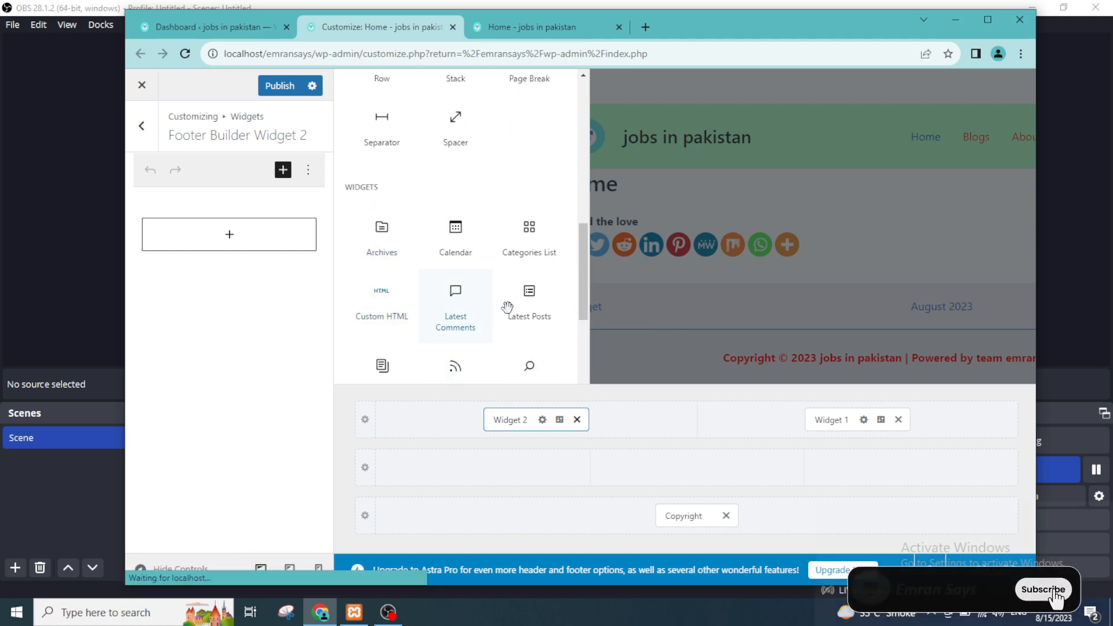
{"action": "scroll", "coordinate": [517, 237], "scroll_direction": "down", "scroll_amount": 1}
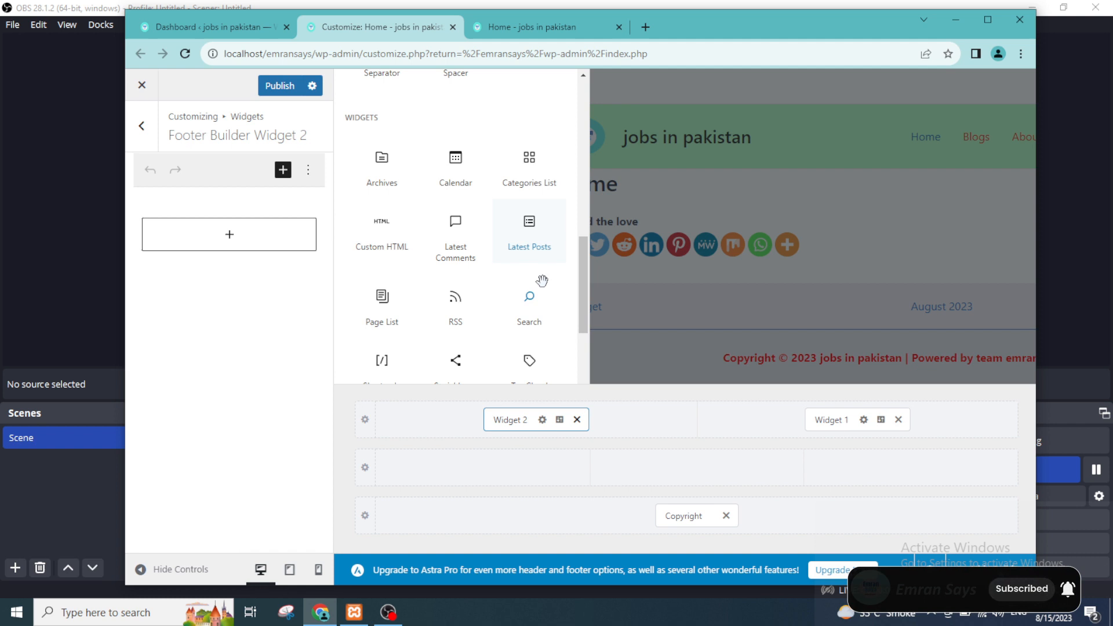
{"action": "left_click", "coordinate": [529, 227]}
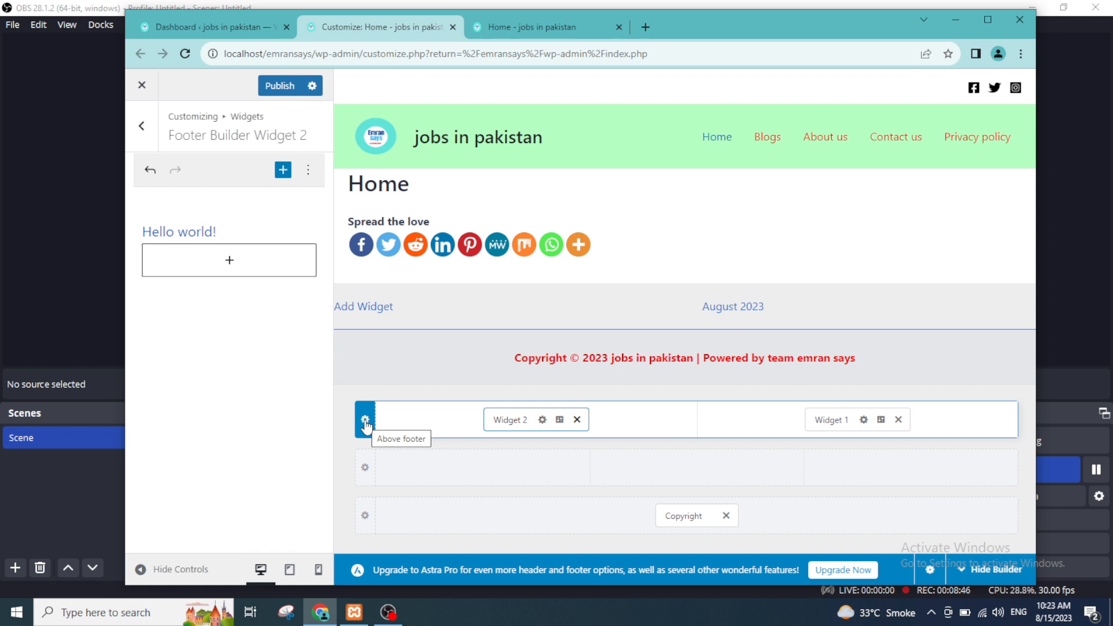
Step: Set the Above Footer row to 3 columns and move Widget 1 to the third column and Widget 2 to the second
{"action": "left_click", "coordinate": [365, 421]}
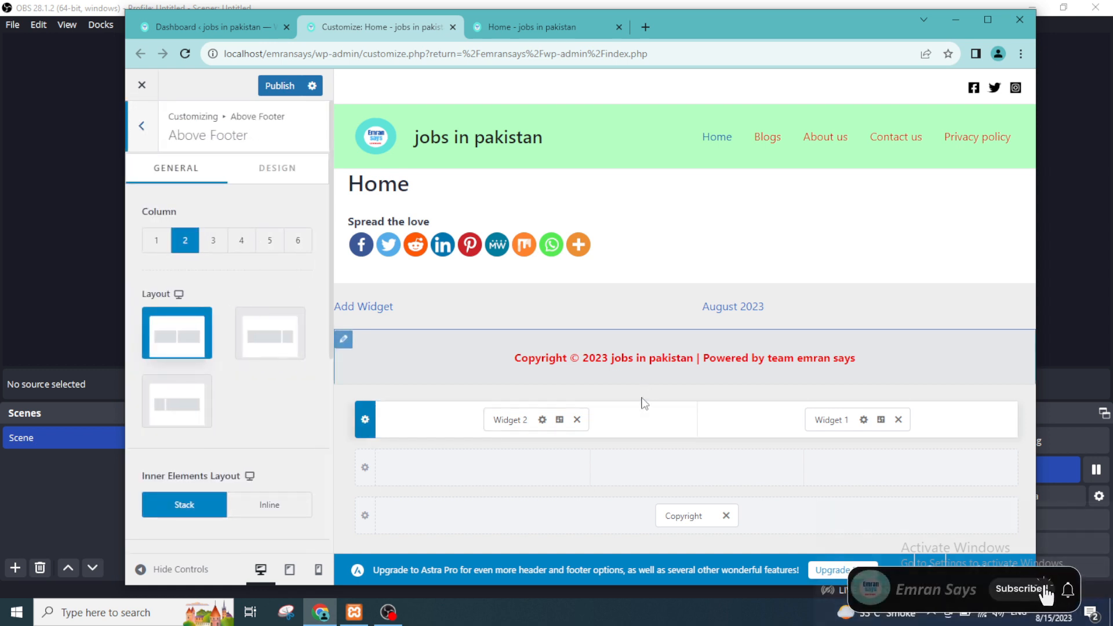
{"action": "left_click", "coordinate": [212, 242]}
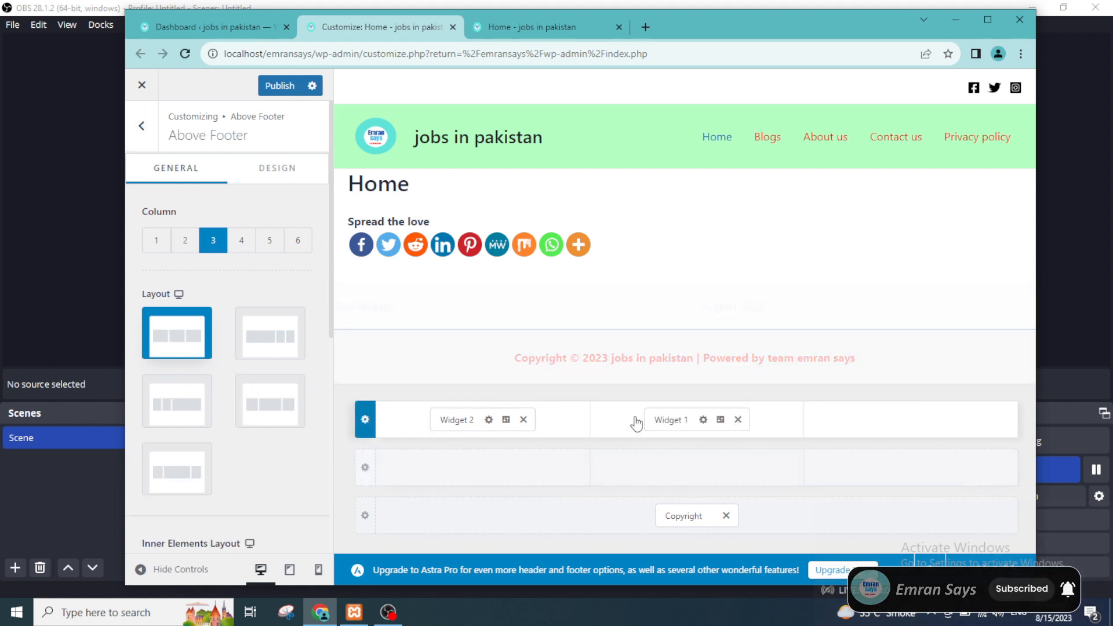
{"action": "left_click_drag", "start_coordinate": [673, 421], "coordinate": [870, 434]}
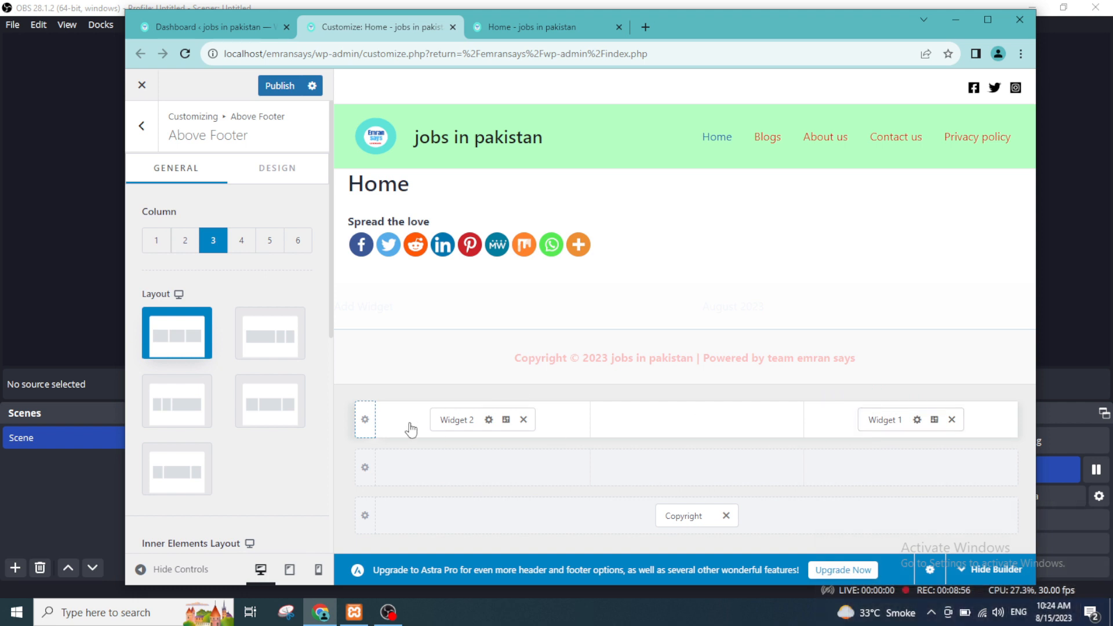
{"action": "left_click_drag", "start_coordinate": [443, 420], "coordinate": [648, 427]}
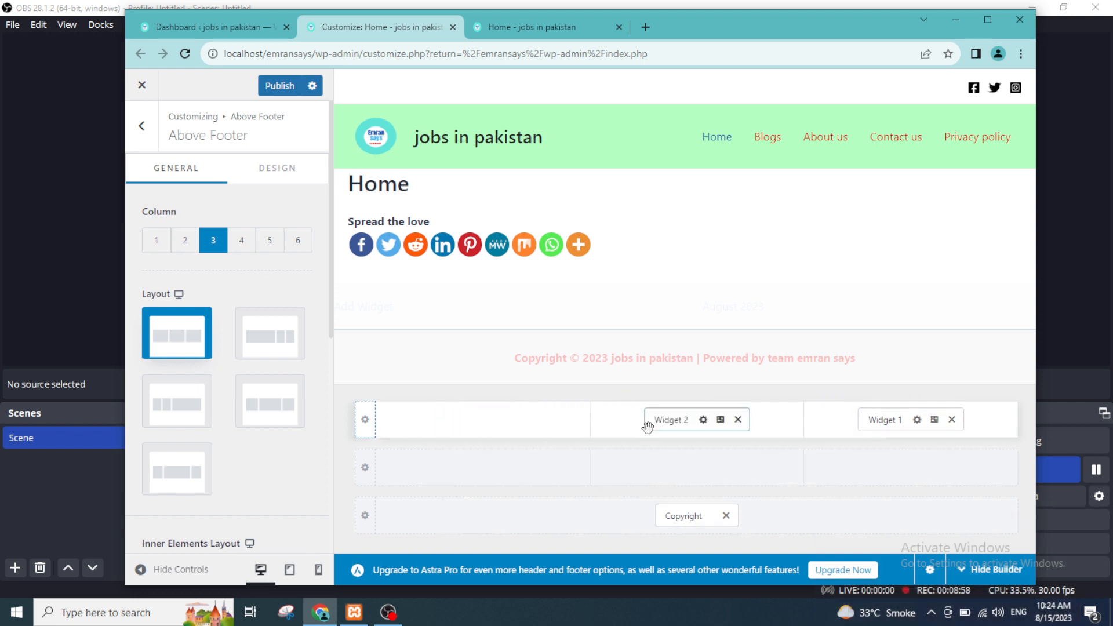
Step: Add Widget 3 to the empty first column of the Above Footer row and open its settings
{"action": "left_click", "coordinate": [482, 419]}
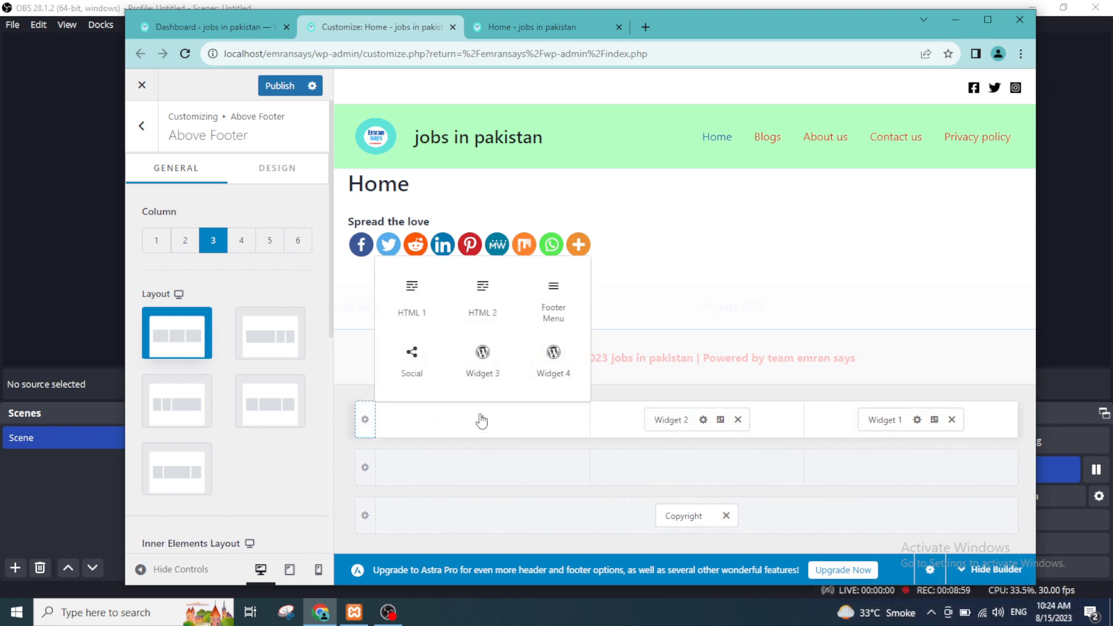
{"action": "left_click", "coordinate": [486, 361]}
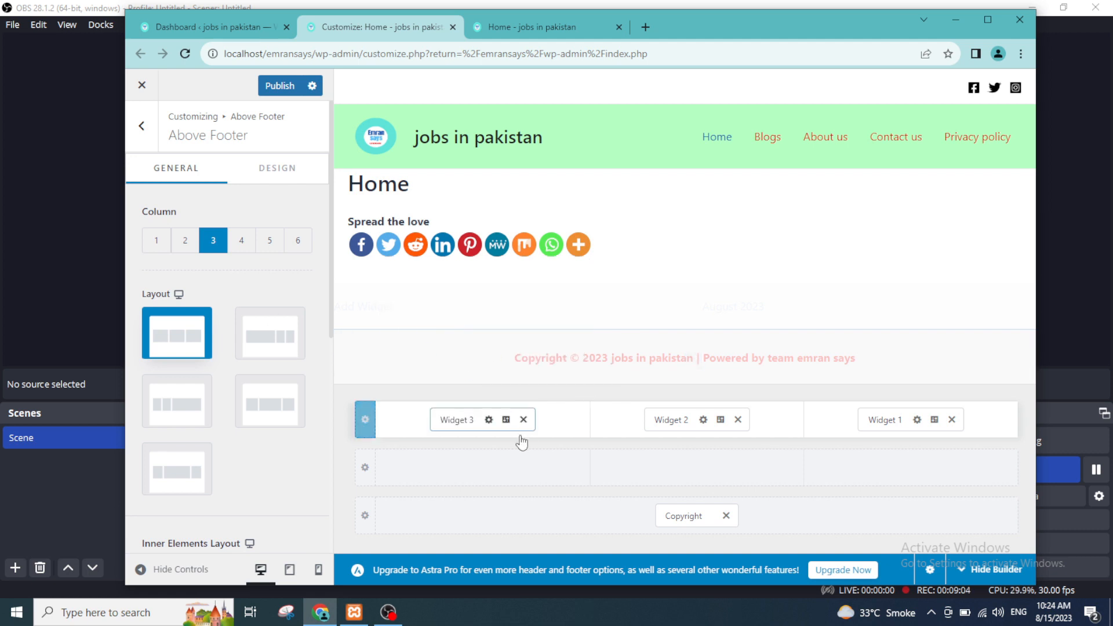
{"action": "left_click", "coordinate": [457, 420]}
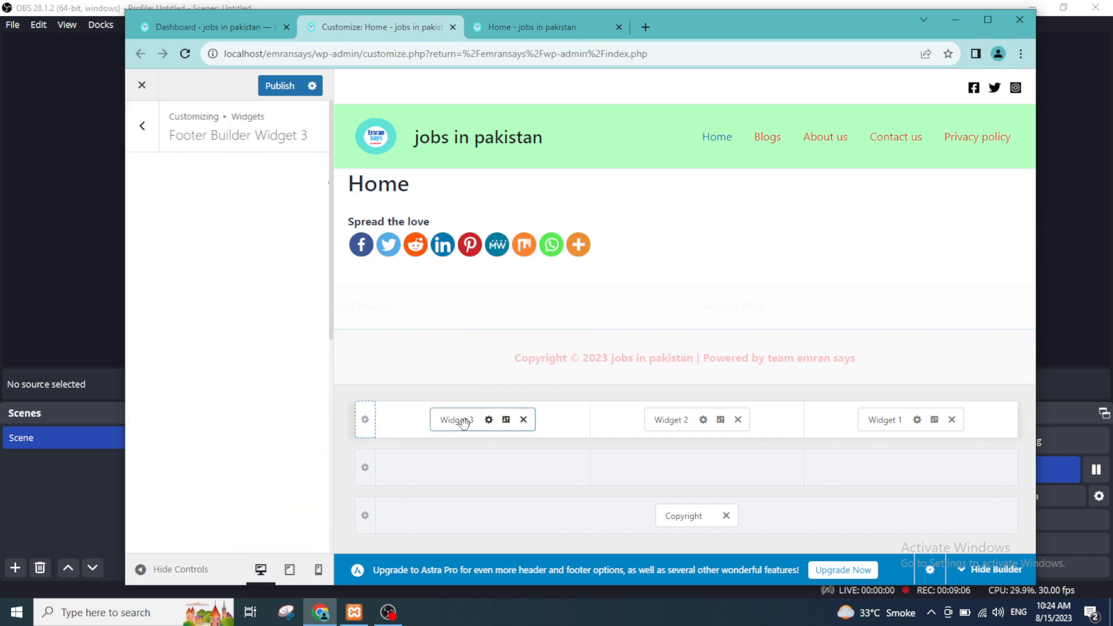
Step: Search the blocks for "soci" and add a Social Icons block to Footer Builder Widget 3
{"action": "left_click", "coordinate": [235, 253]}
{"action": "type", "text": "socia"}
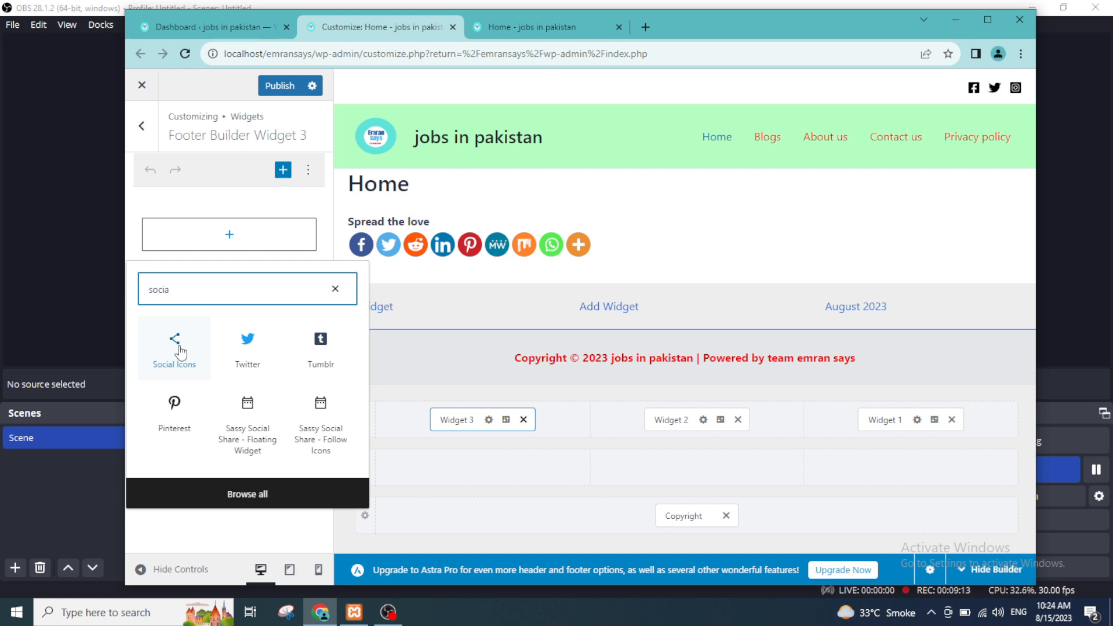
{"action": "left_click", "coordinate": [174, 345]}
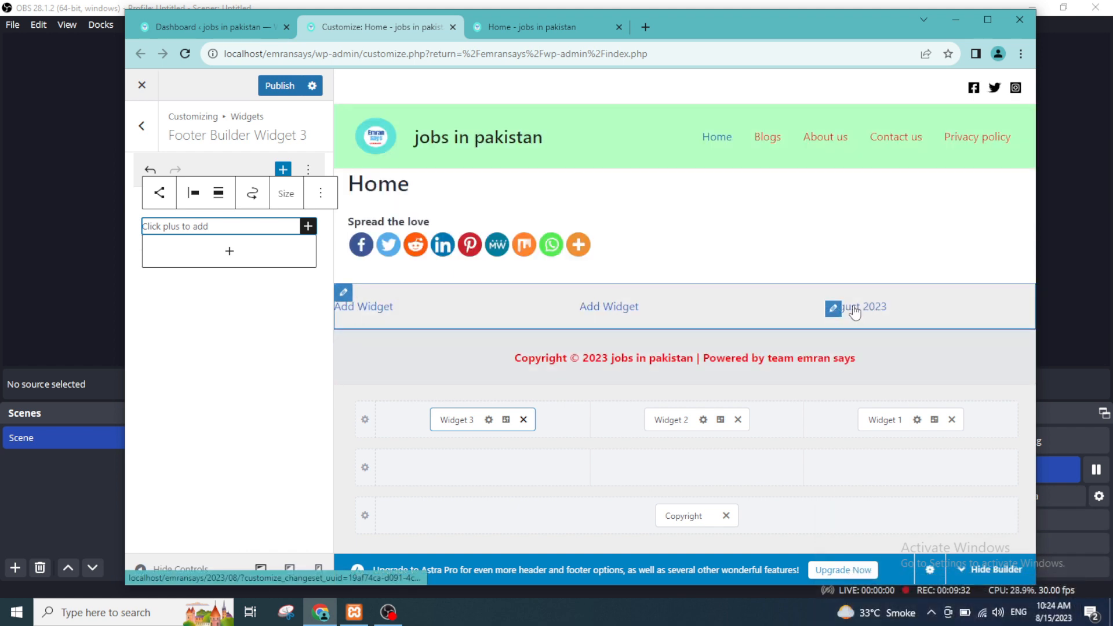
Step: Publish the footer changes and check the Above Footer widgets on the reloaded live home page against the Customizer preview
{"action": "left_click", "coordinate": [267, 87]}
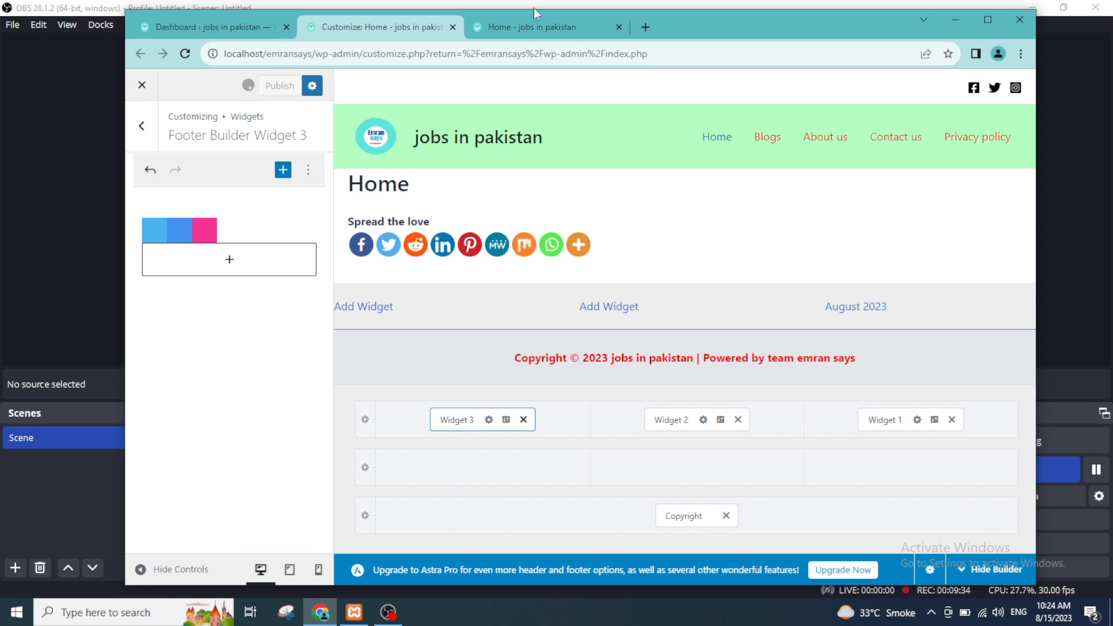
{"action": "left_click", "coordinate": [517, 26]}
{"action": "left_click", "coordinate": [260, 55]}
{"action": "key", "text": "Return"}
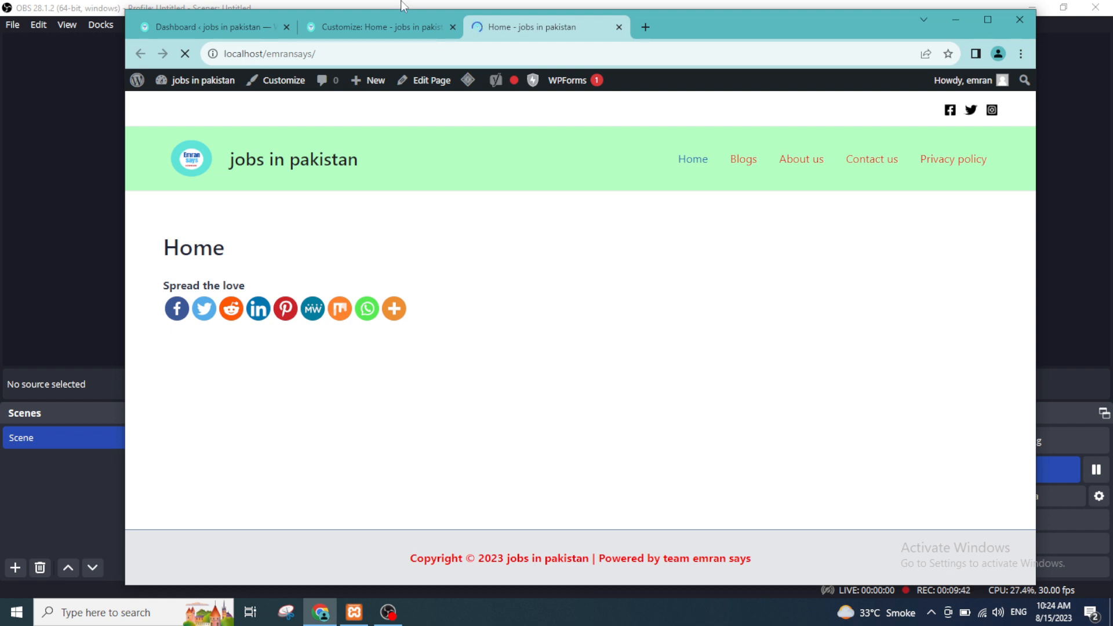
{"action": "left_click", "coordinate": [386, 20]}
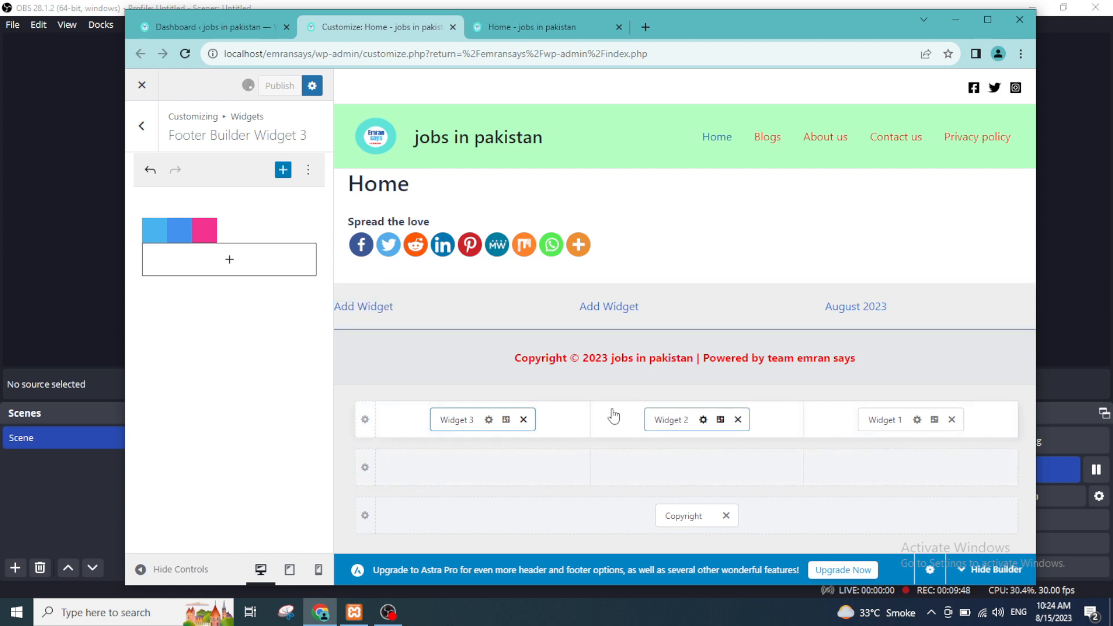
{"action": "left_click", "coordinate": [531, 21]}
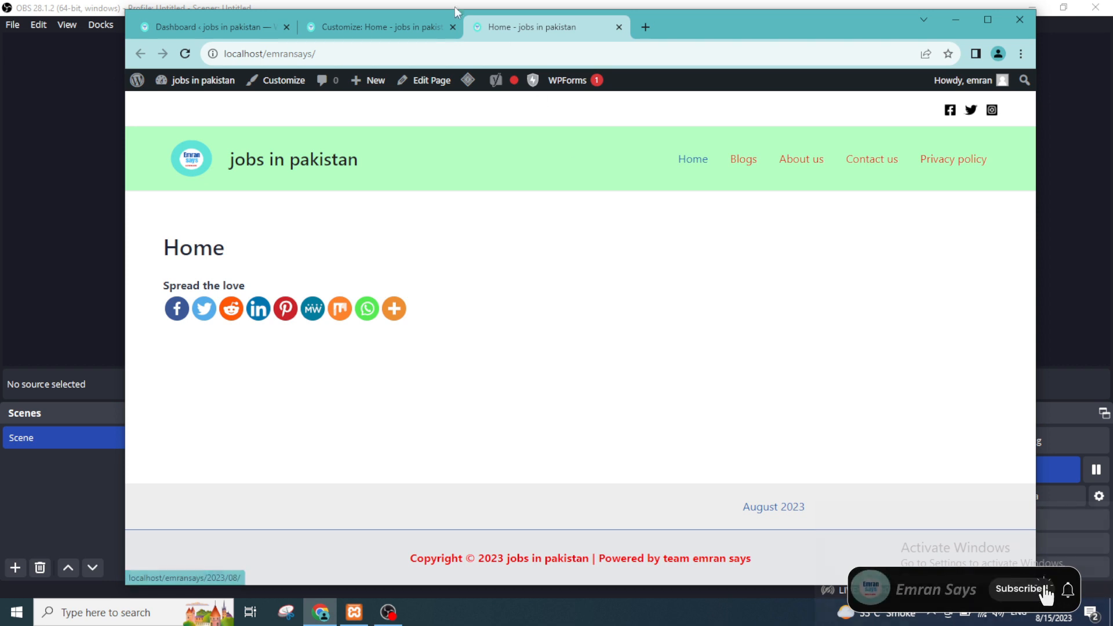
Step: Return to the Customizer and add a TikTok icon to the Social Icons block in Footer Builder Widget 3
{"action": "left_click", "coordinate": [400, 27]}
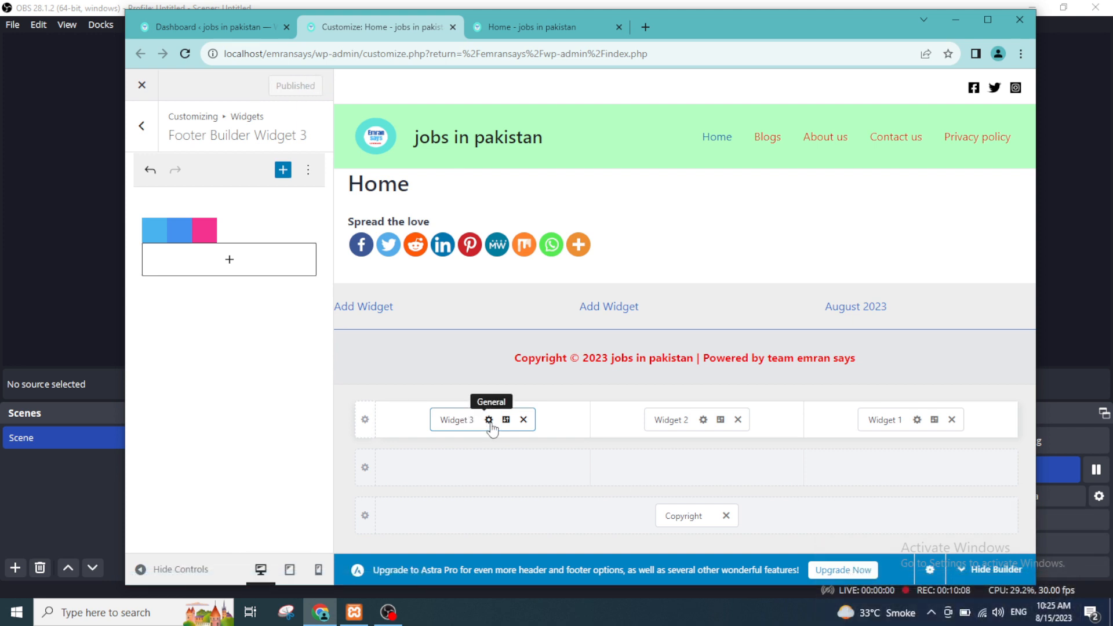
{"action": "left_click", "coordinate": [489, 421]}
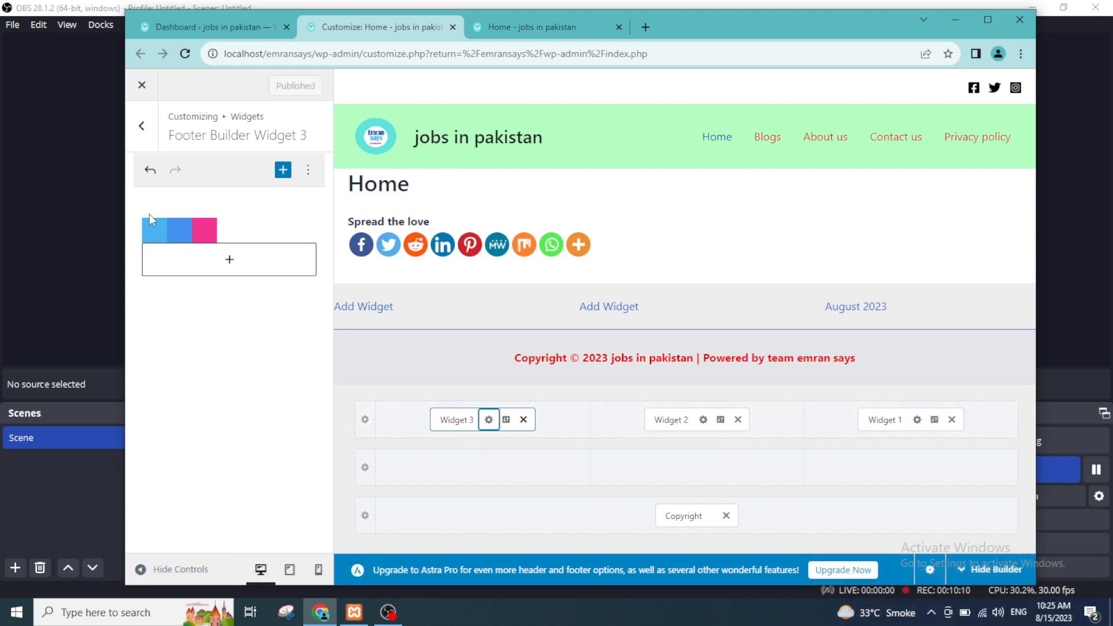
{"action": "left_click", "coordinate": [185, 240]}
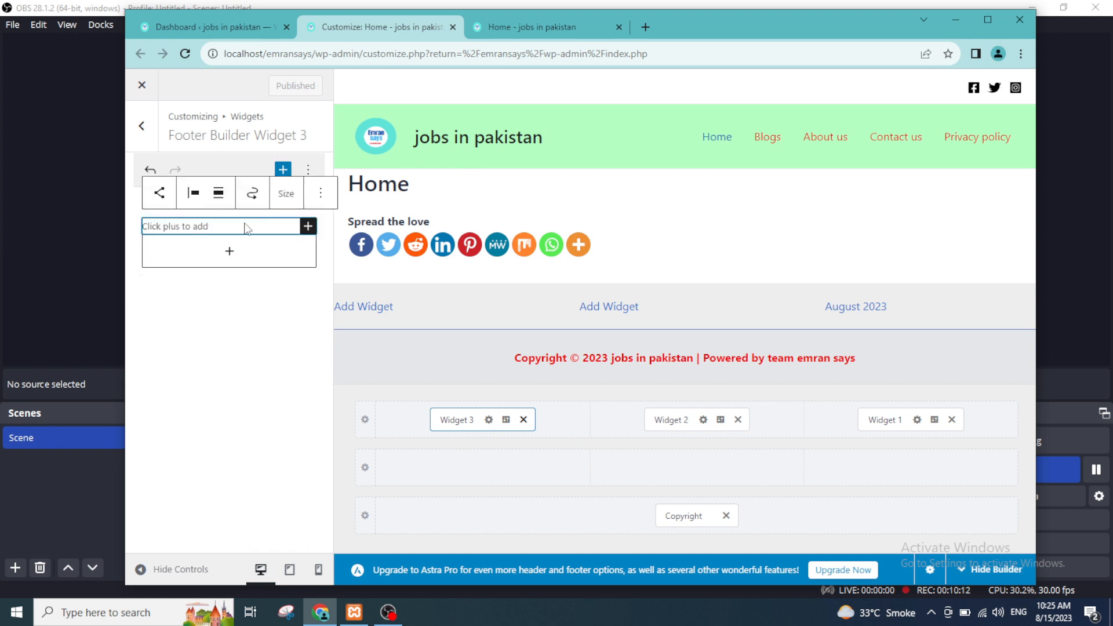
{"action": "left_click", "coordinate": [309, 227]}
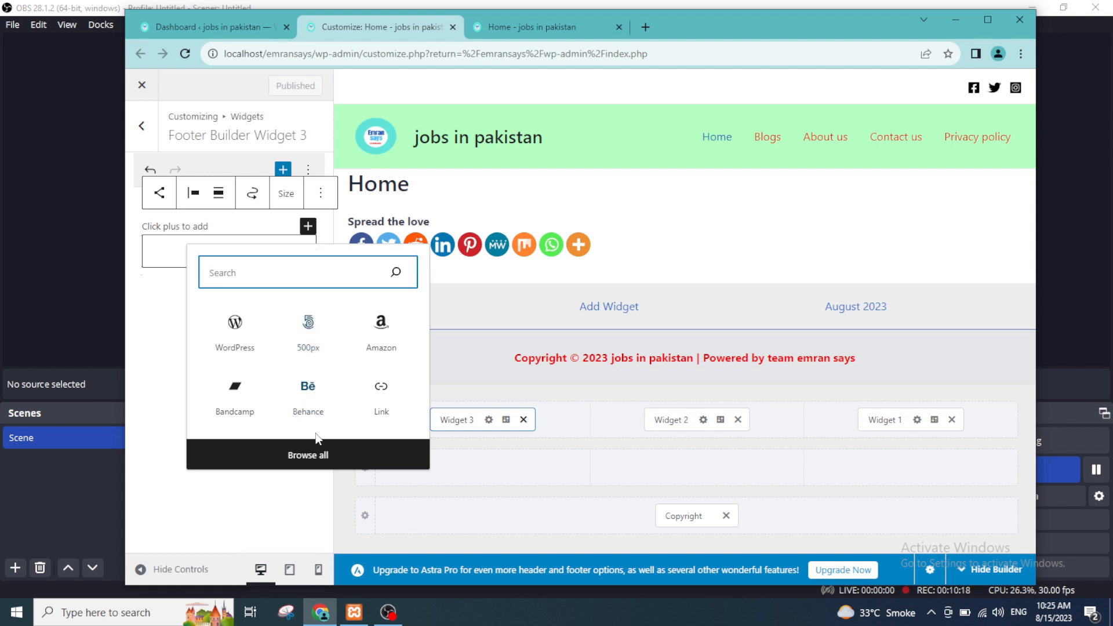
{"action": "left_click", "coordinate": [318, 456]}
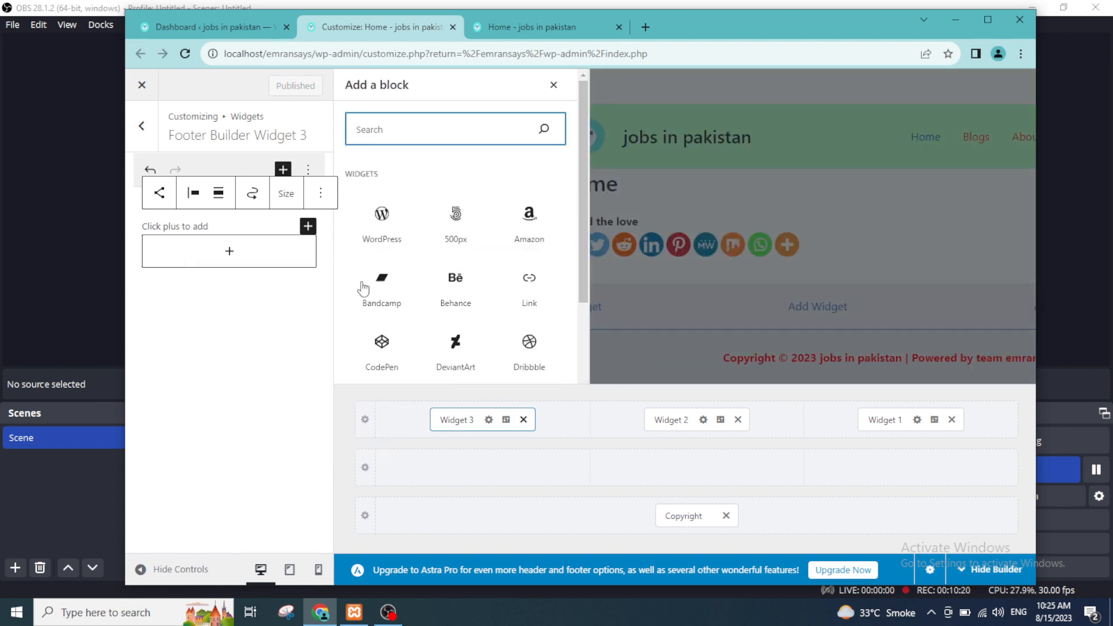
{"action": "scroll", "coordinate": [455, 258], "scroll_direction": "down", "scroll_amount": 3}
{"action": "scroll", "coordinate": [498, 191], "scroll_direction": "up", "scroll_amount": 3}
{"action": "scroll", "coordinate": [516, 231], "scroll_direction": "down", "scroll_amount": 5}
{"action": "scroll", "coordinate": [503, 238], "scroll_direction": "down", "scroll_amount": 5}
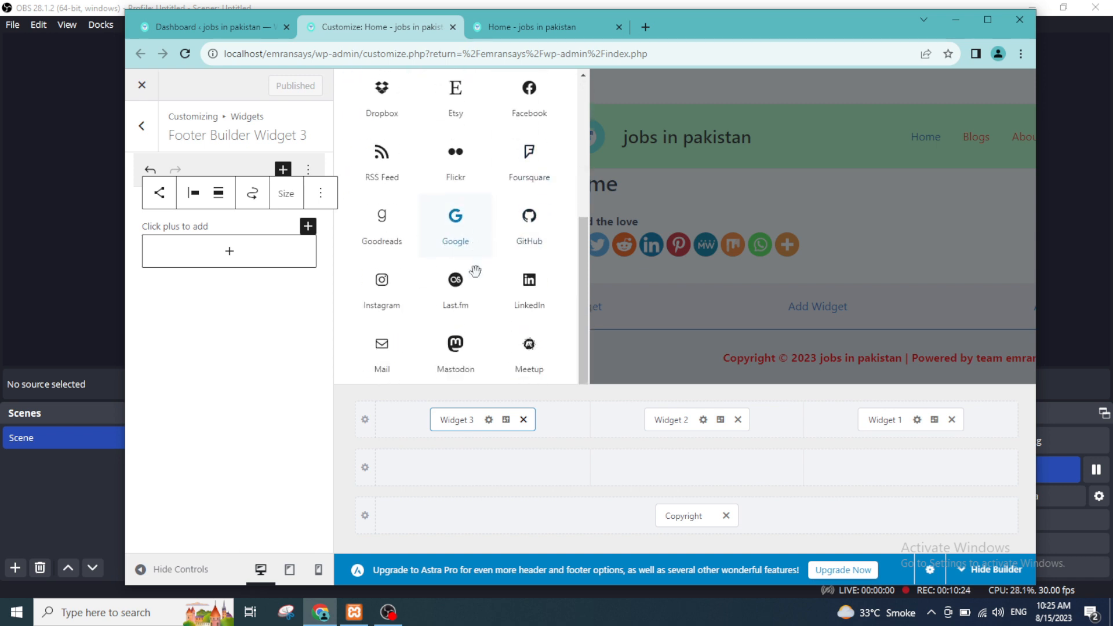
{"action": "scroll", "coordinate": [480, 293], "scroll_direction": "down", "scroll_amount": 1}
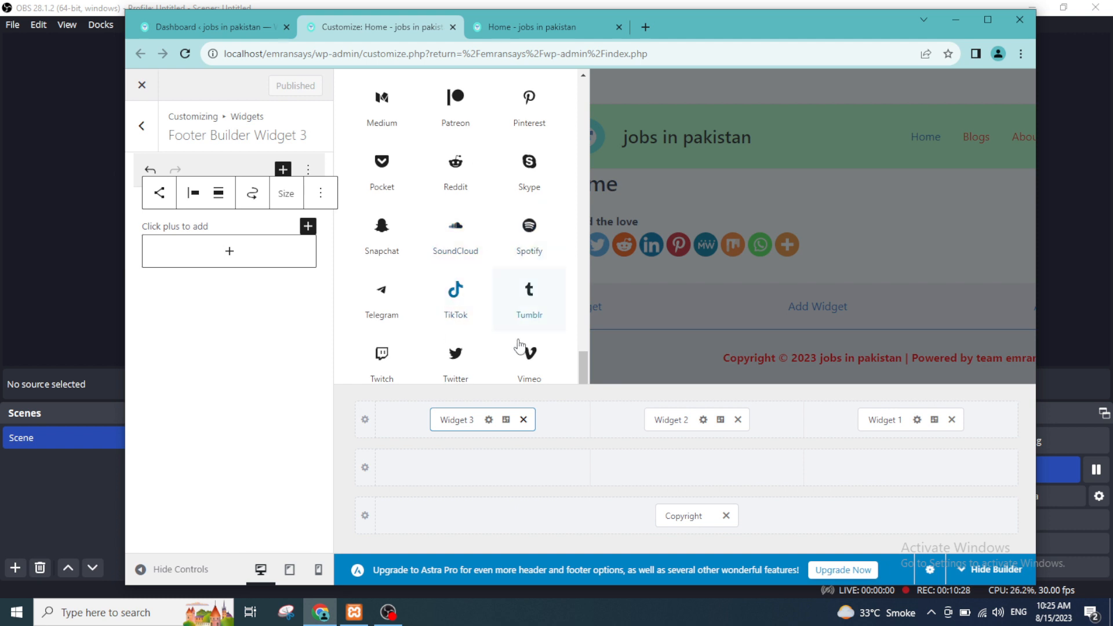
{"action": "left_click", "coordinate": [467, 298]}
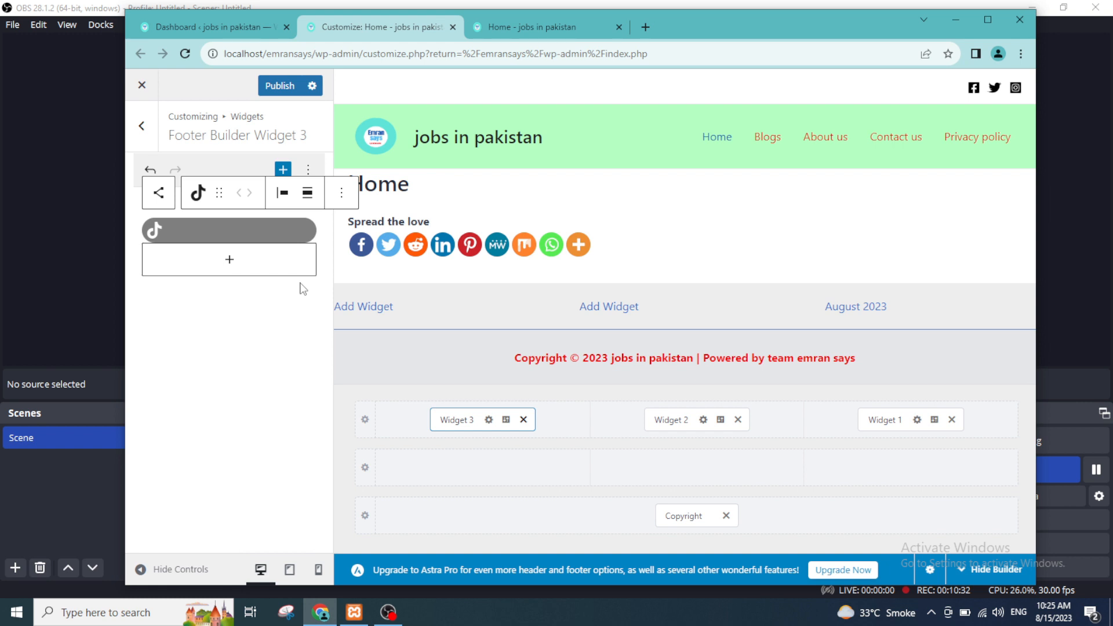
{"action": "left_click", "coordinate": [227, 261]}
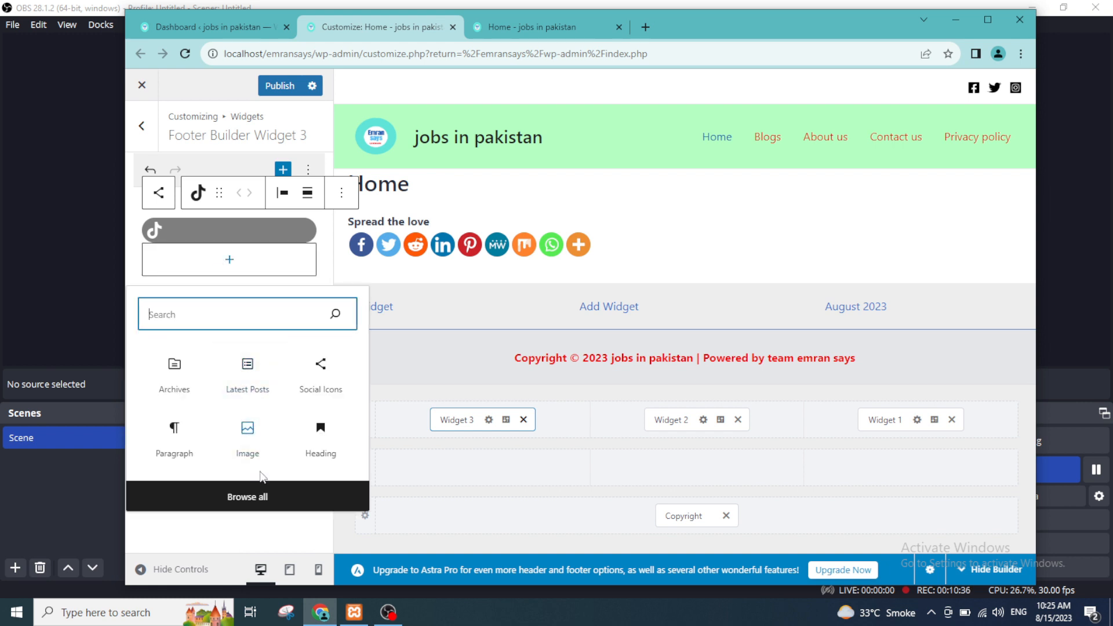
{"action": "type", "text": "fa"}
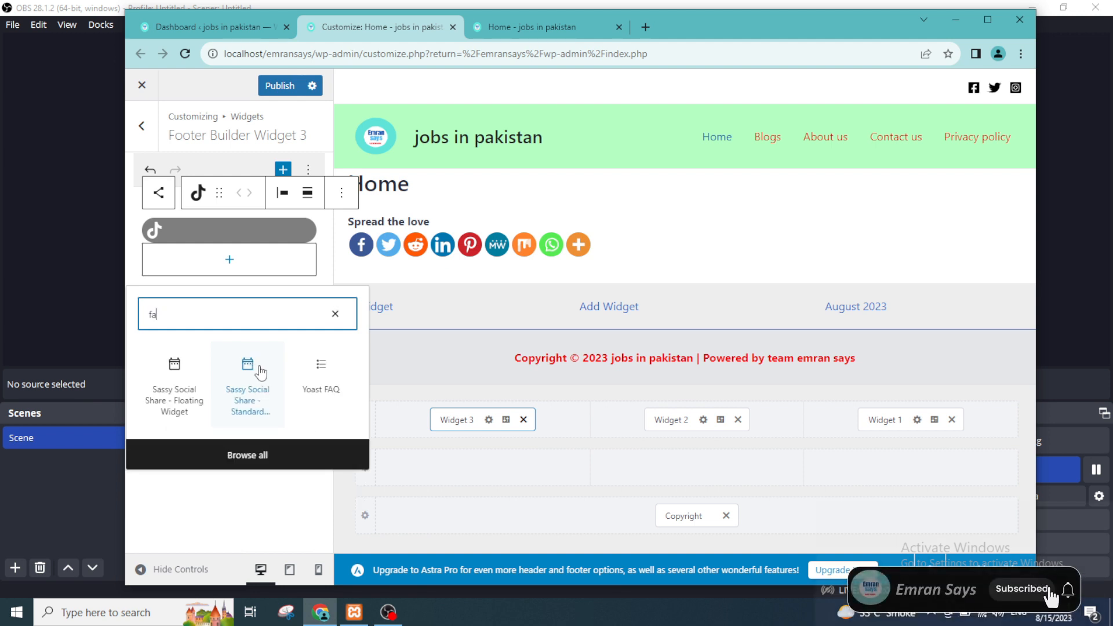
{"action": "key", "text": "BackSpace"}
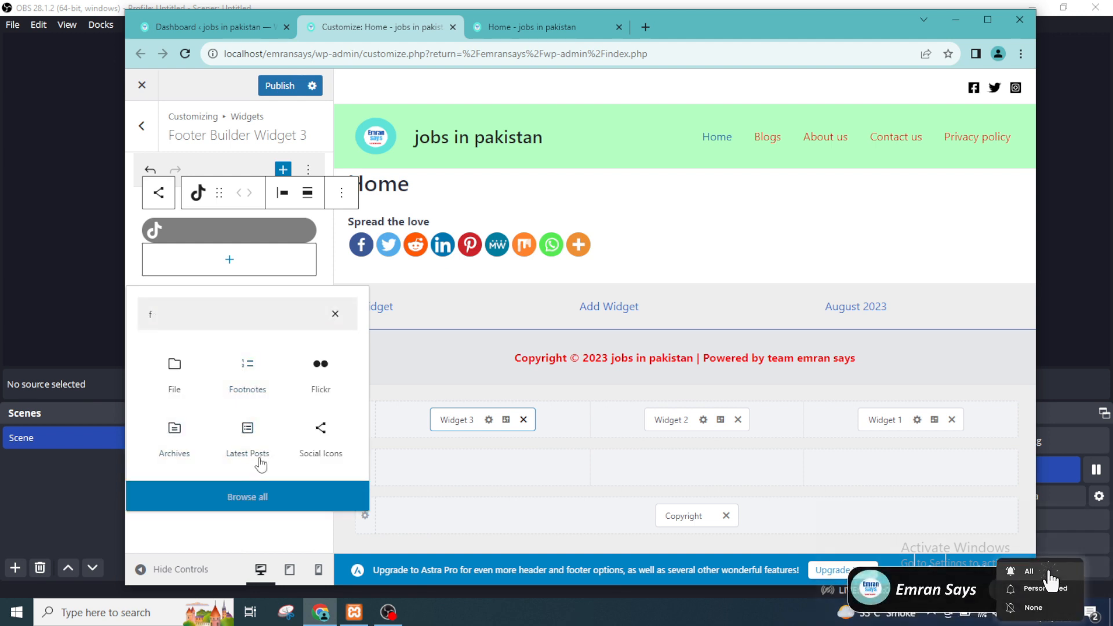
{"action": "left_click", "coordinate": [258, 496]}
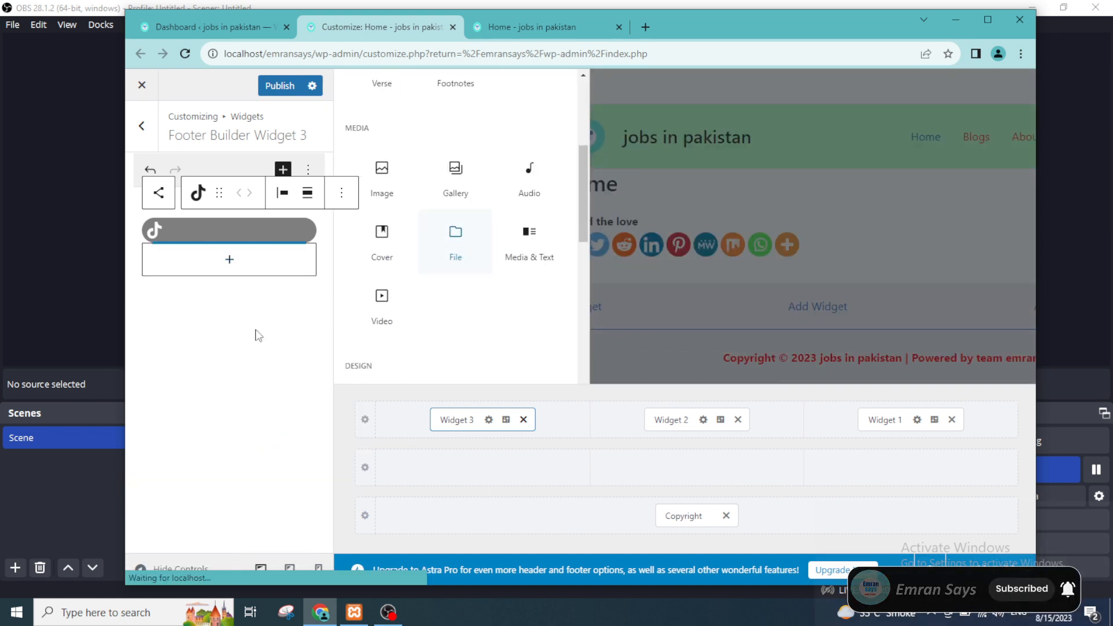
{"action": "left_click", "coordinate": [766, 417]}
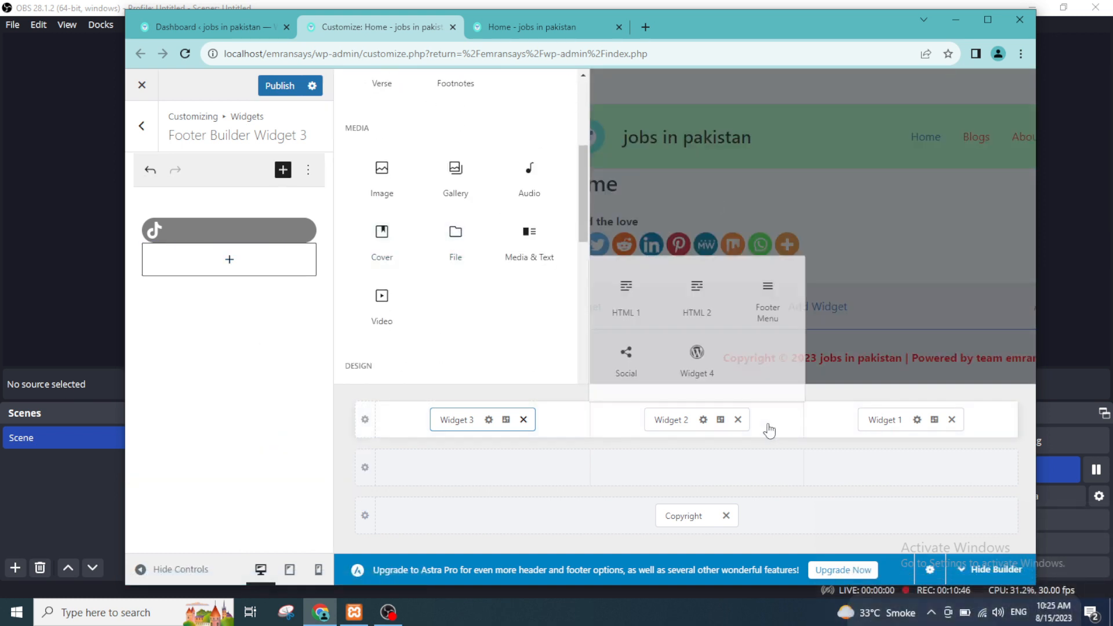
{"action": "left_click", "coordinate": [502, 423]}
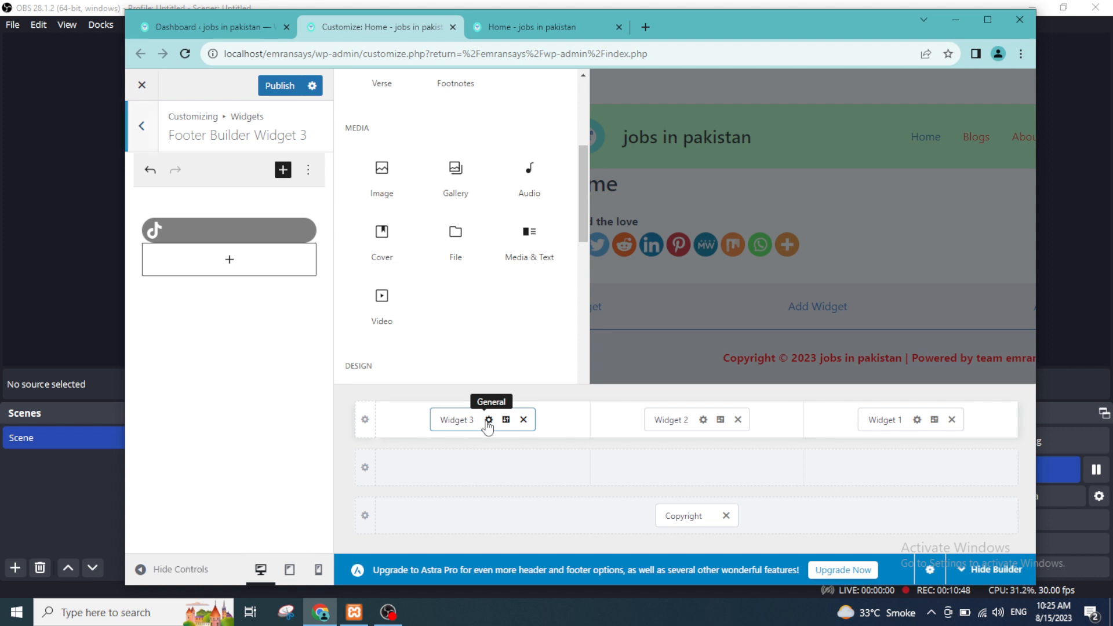
{"action": "left_click", "coordinate": [534, 191]}
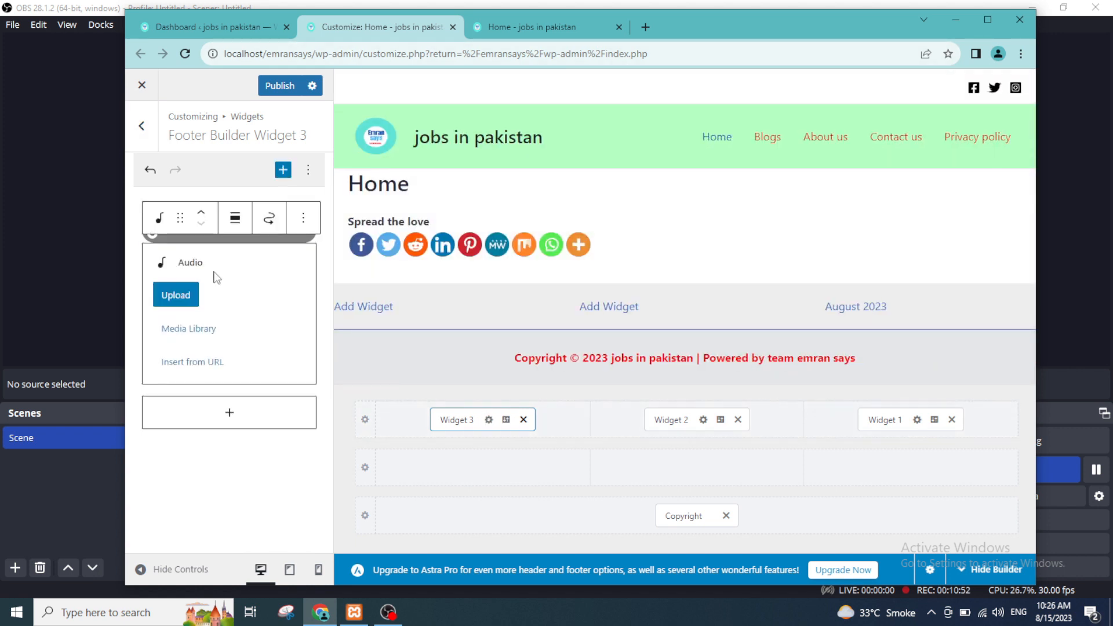
{"action": "left_click", "coordinate": [303, 218]}
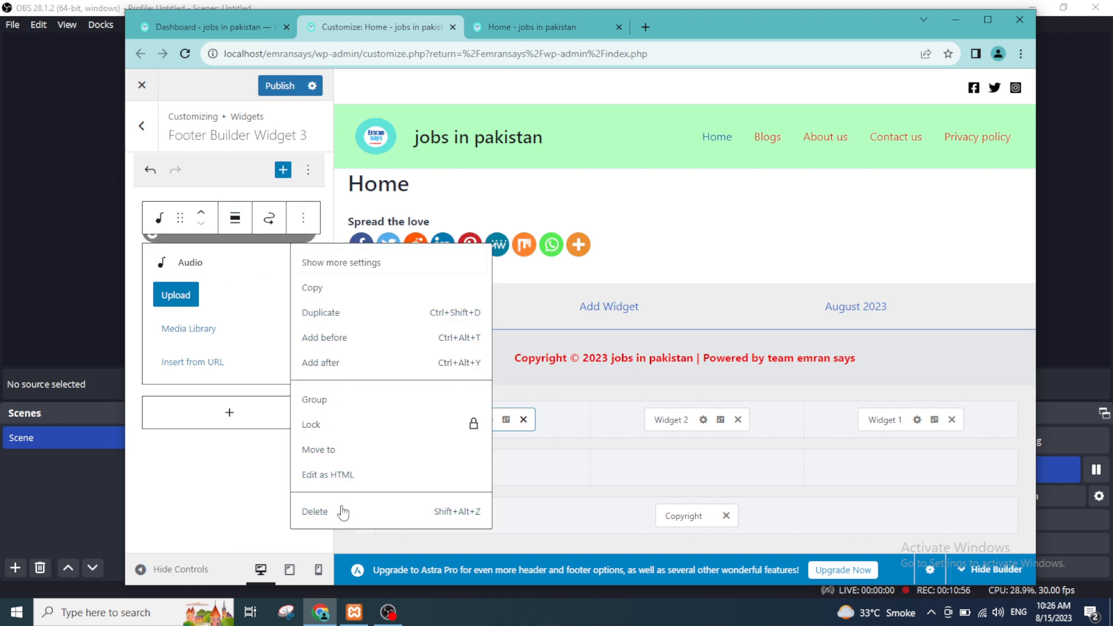
{"action": "left_click", "coordinate": [316, 511]}
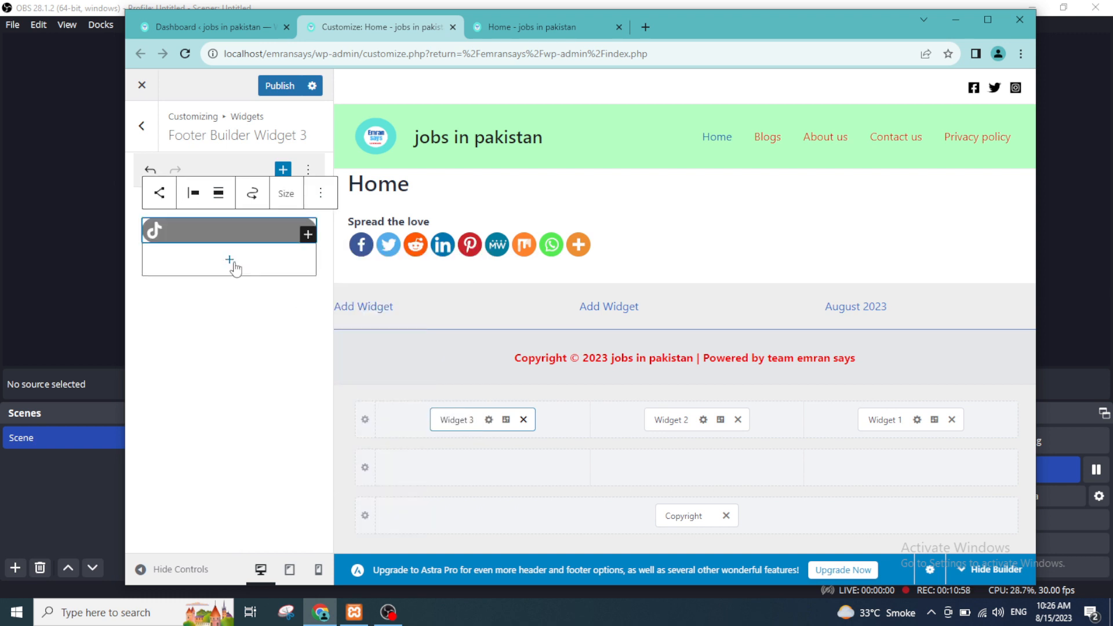
Step: Publish the Widget 3 changes and reload the live home page to check the footer
{"action": "left_click", "coordinate": [296, 86]}
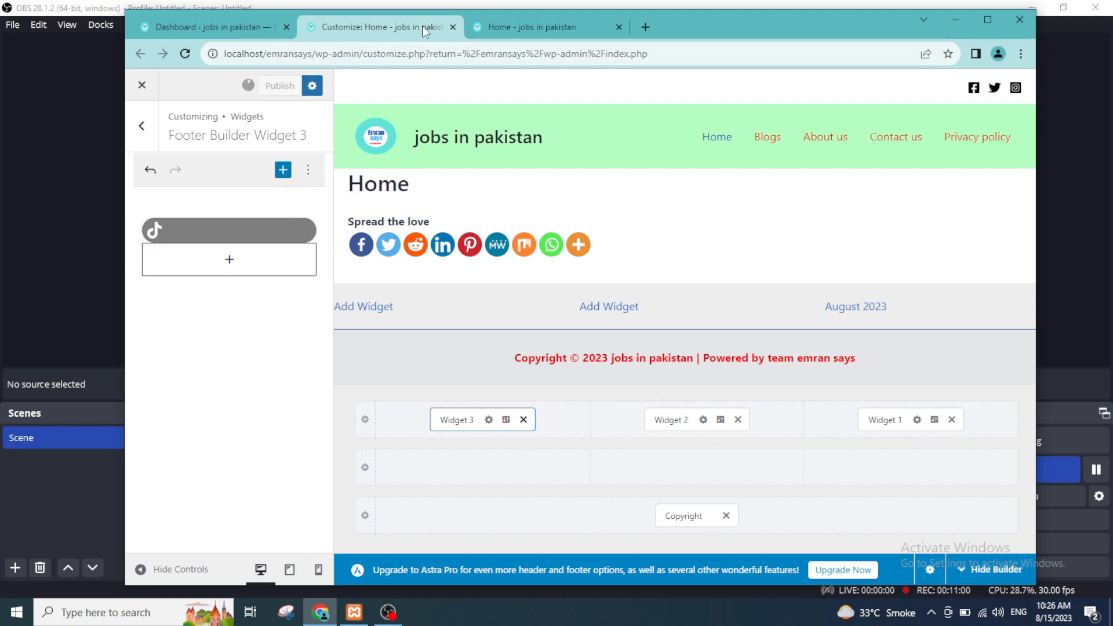
{"action": "left_click", "coordinate": [530, 25]}
{"action": "left_click", "coordinate": [258, 54]}
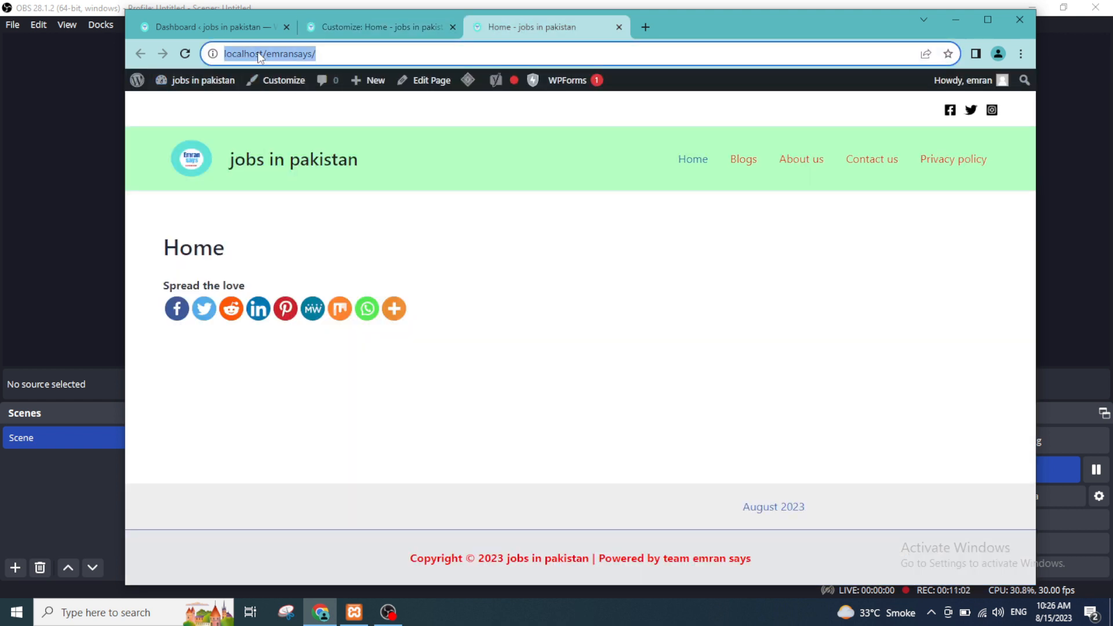
{"action": "key", "text": "Return"}
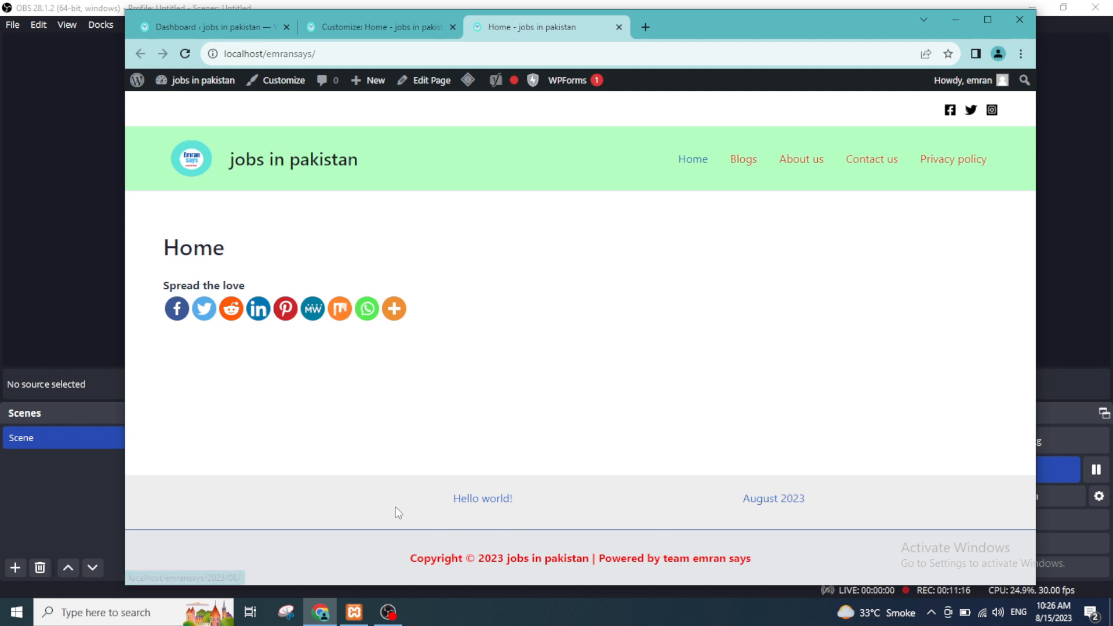
Step: Replace Widget 3 with the Social element in the first column of the Above Footer row
{"action": "left_click", "coordinate": [352, 32]}
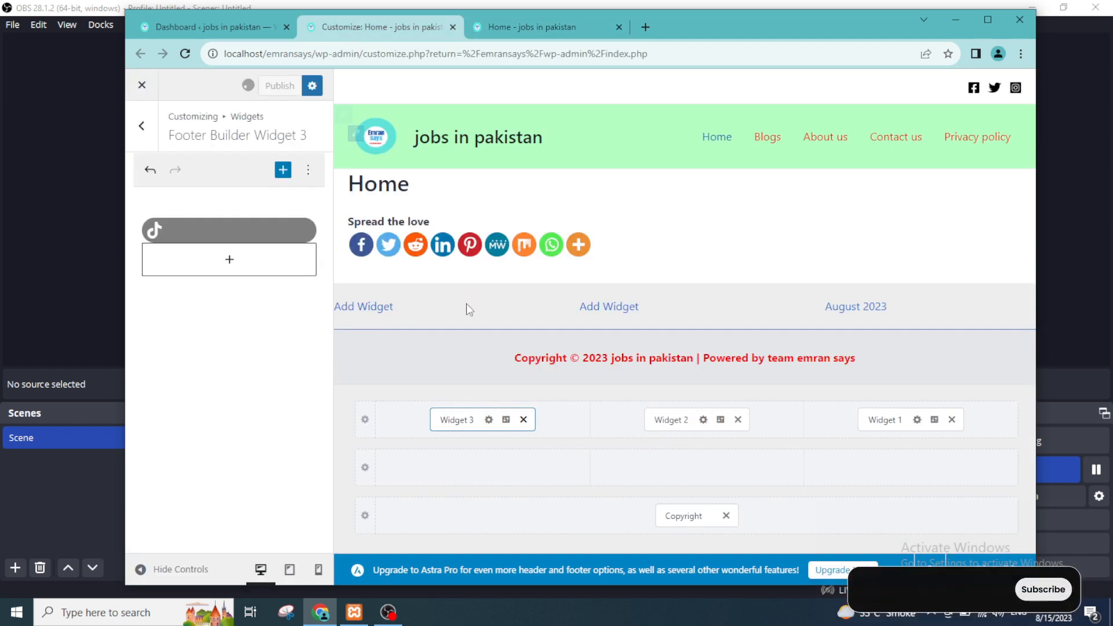
{"action": "left_click", "coordinate": [461, 421]}
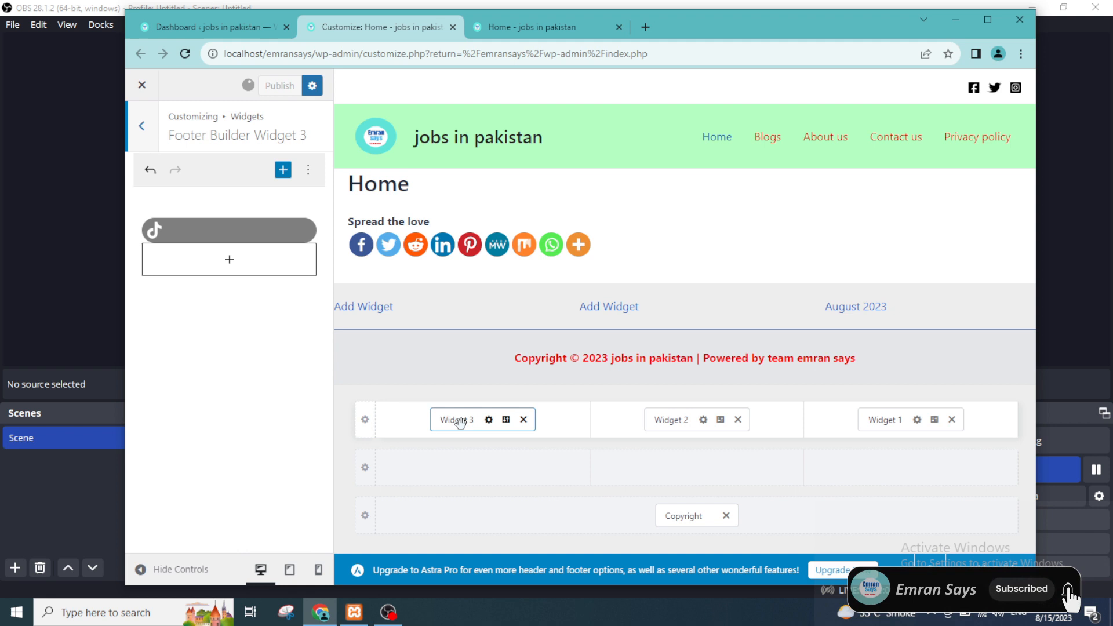
{"action": "left_click", "coordinate": [523, 420]}
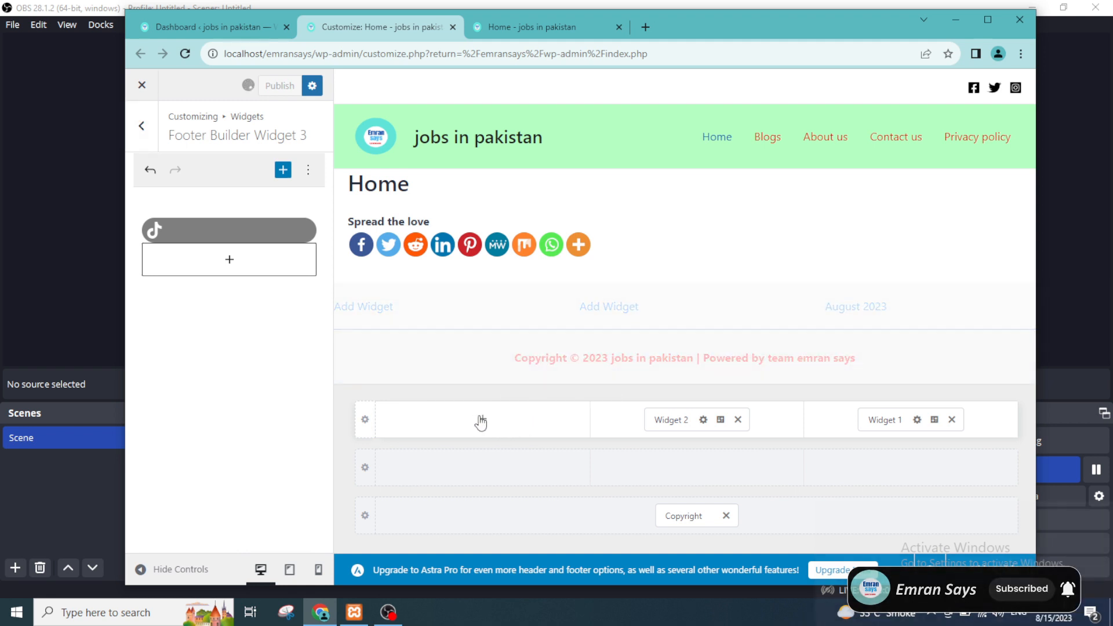
{"action": "left_click", "coordinate": [481, 420]}
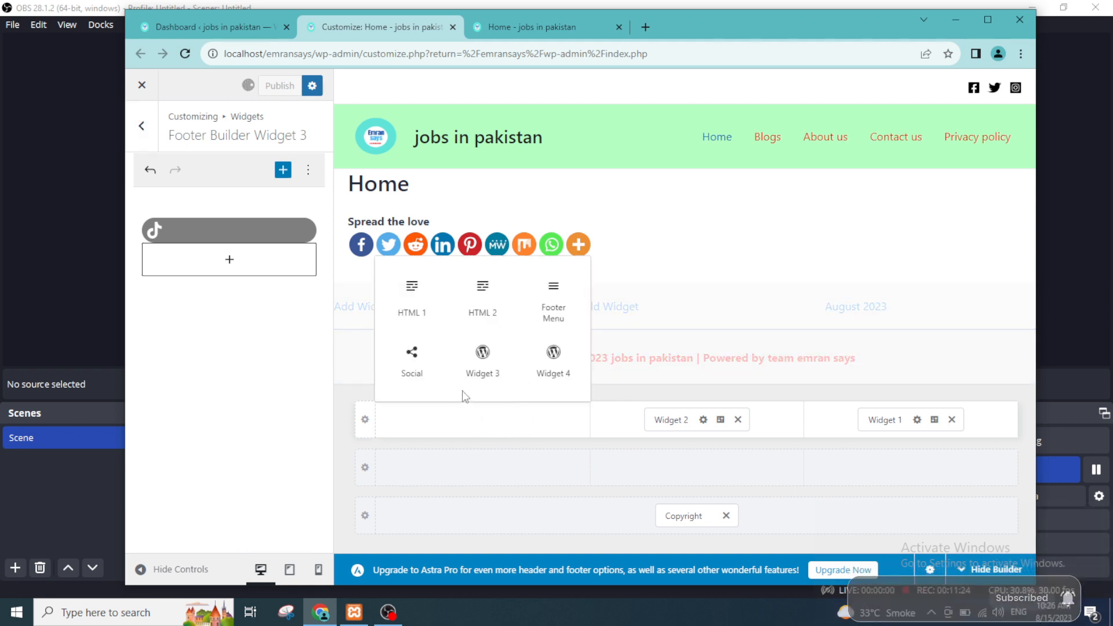
{"action": "left_click", "coordinate": [489, 364]}
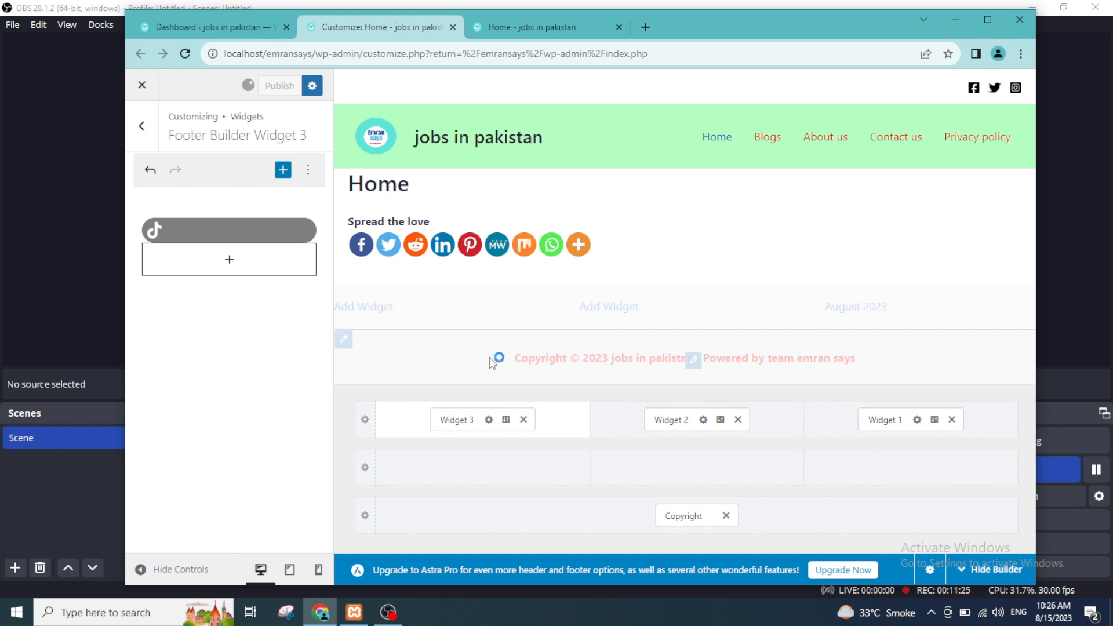
{"action": "left_click", "coordinate": [523, 419]}
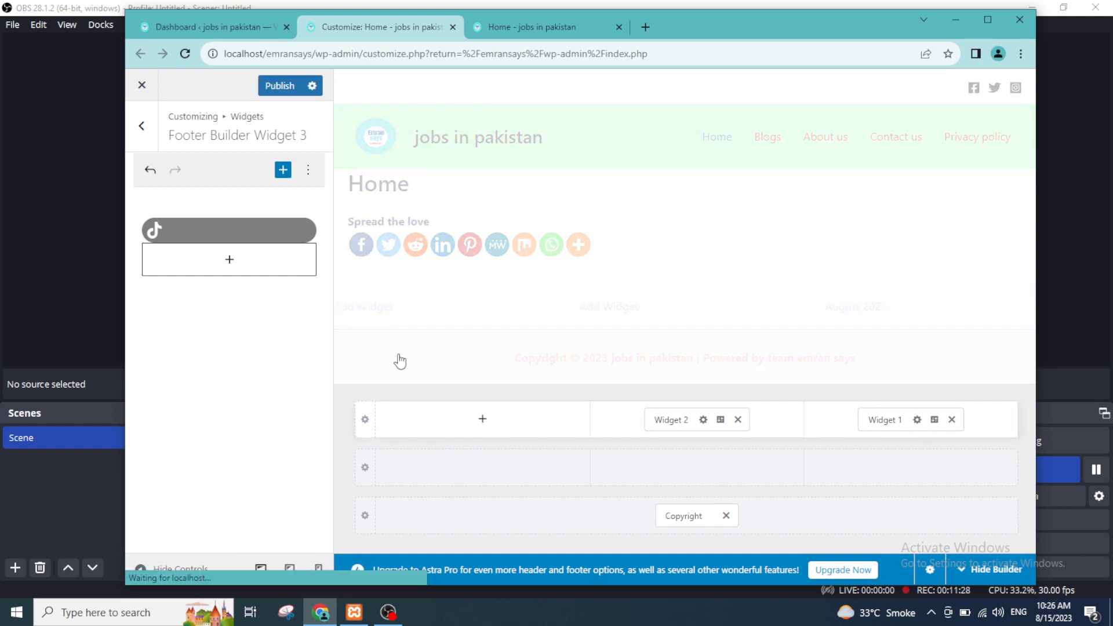
{"action": "left_click", "coordinate": [482, 419]}
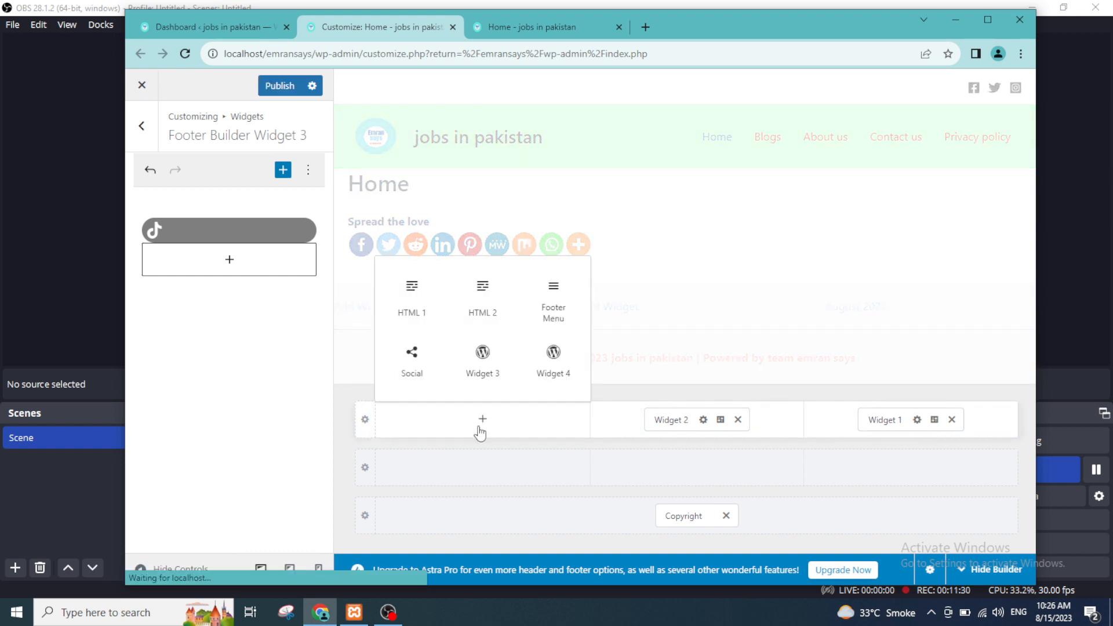
{"action": "left_click", "coordinate": [414, 357]}
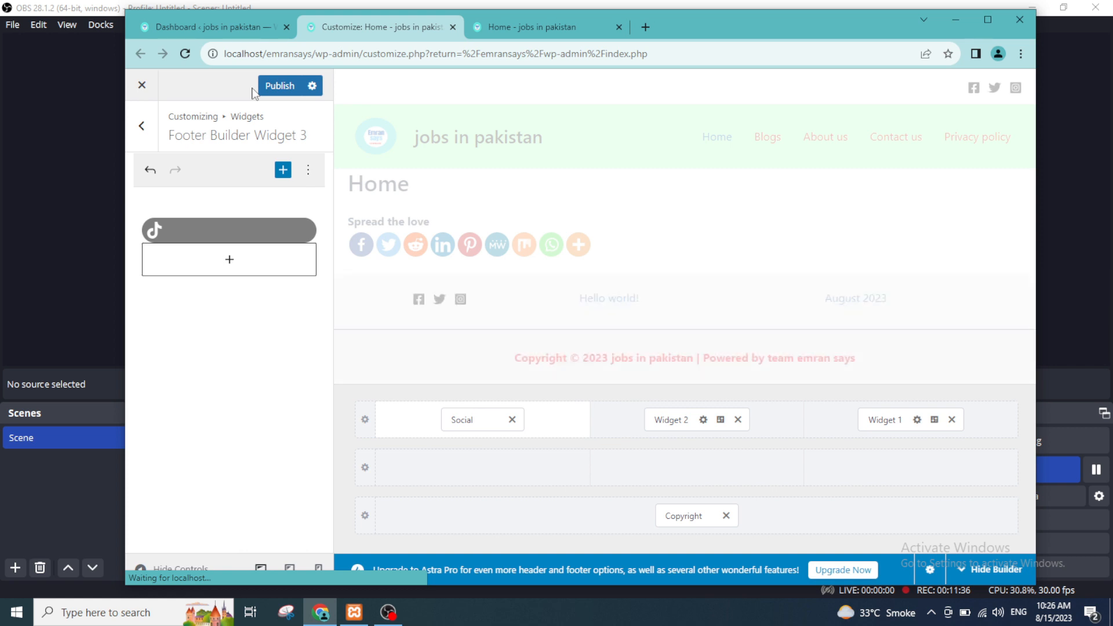
Step: Publish the Social element change and check the footer on the live home page
{"action": "left_click", "coordinate": [279, 85]}
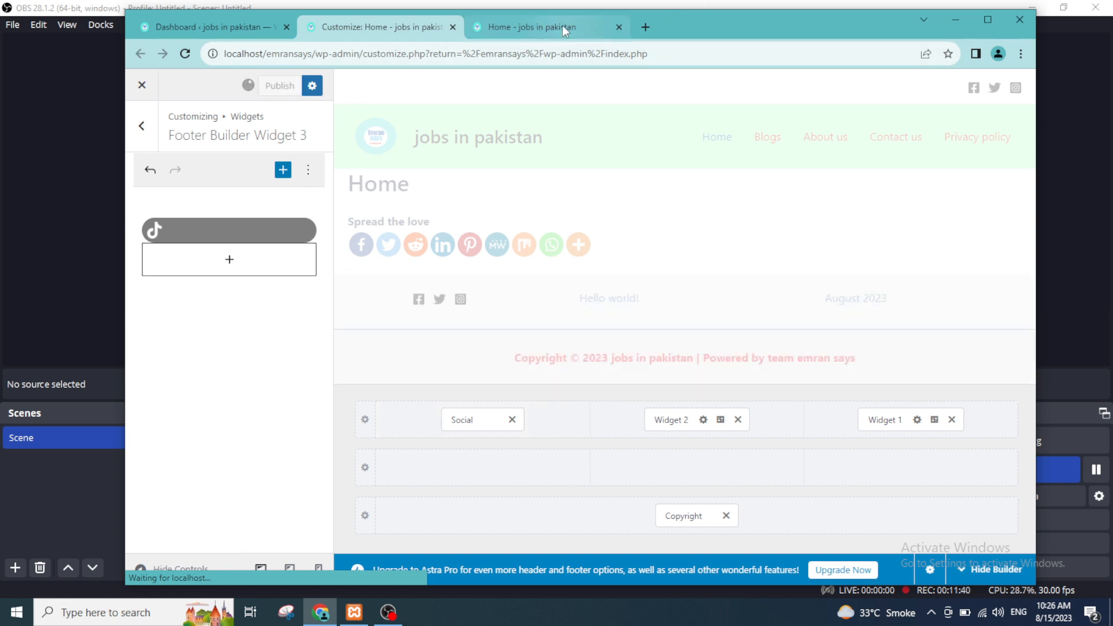
{"action": "mouse_move", "coordinate": [563, 28]}
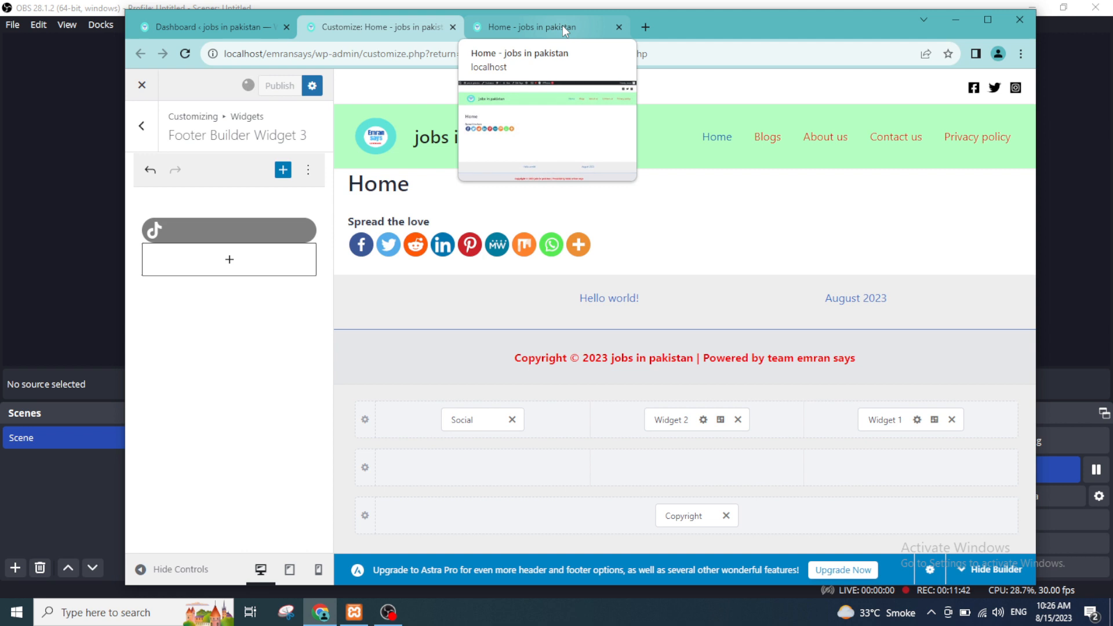
{"action": "left_click", "coordinate": [563, 27]}
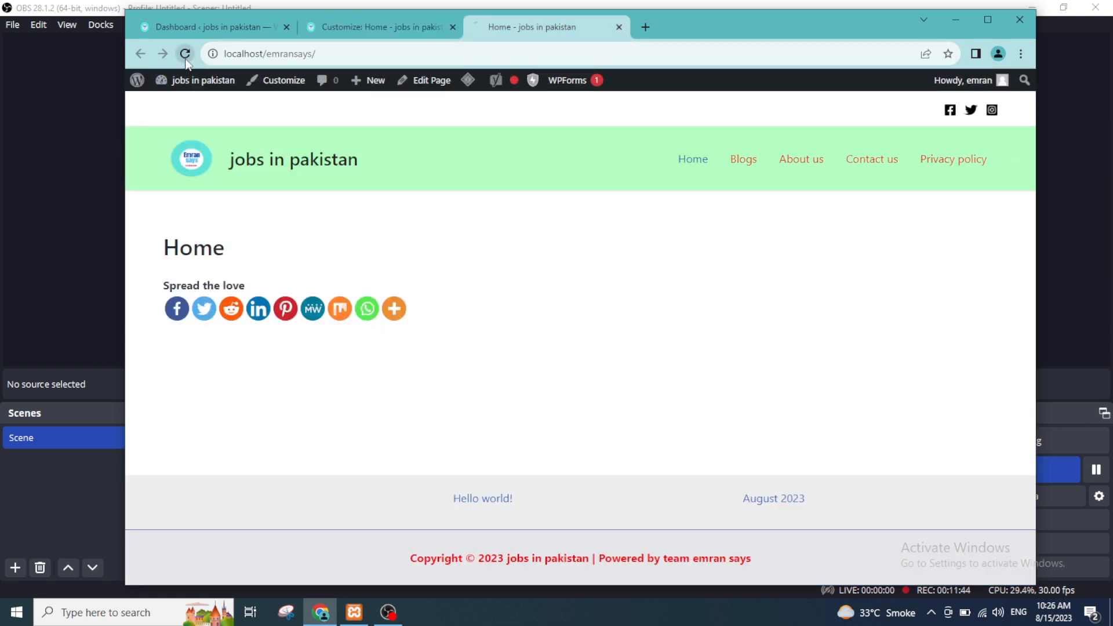
{"action": "left_click", "coordinate": [318, 163]}
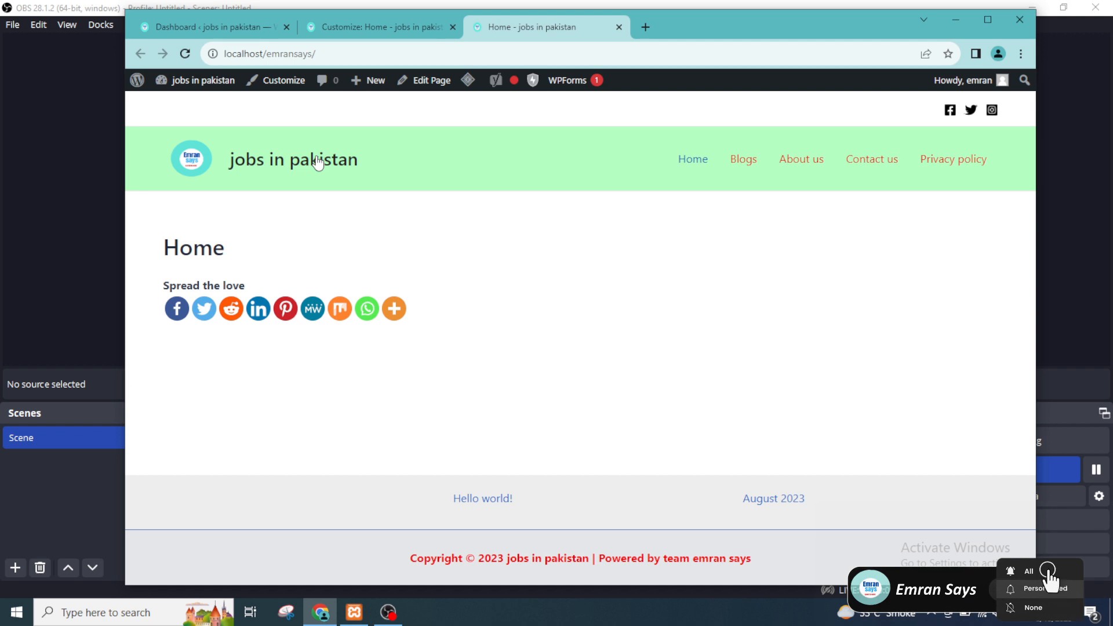
Step: View the Social element's settings in the Customizer and reload the live home page to check the footer's social icons
{"action": "left_click", "coordinate": [394, 28]}
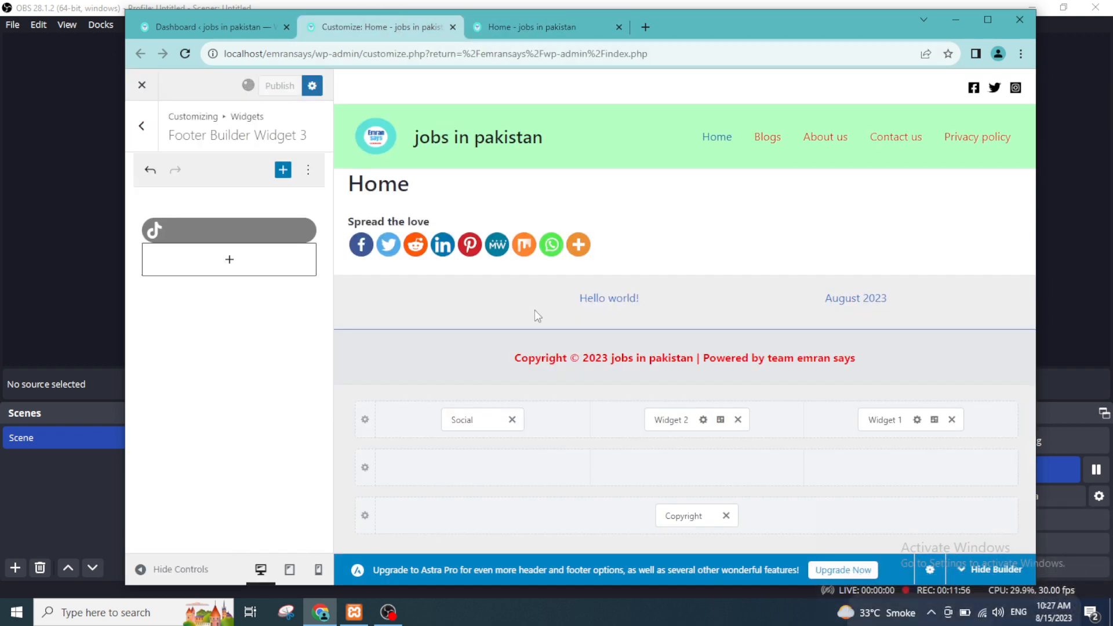
{"action": "left_click", "coordinate": [471, 425]}
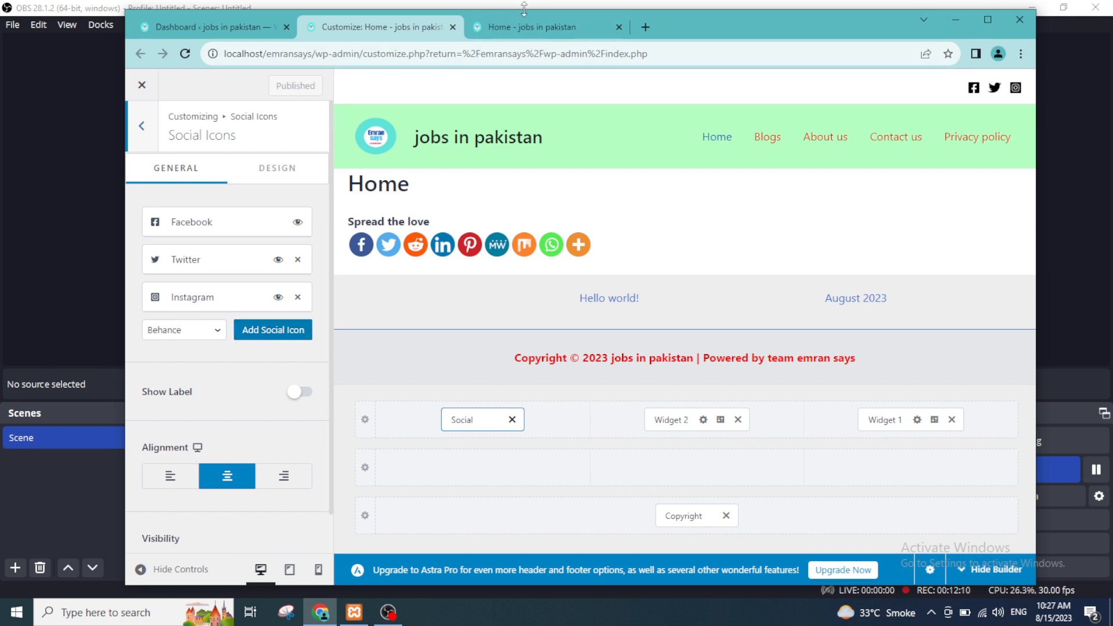
{"action": "left_click", "coordinate": [526, 27]}
{"action": "left_click", "coordinate": [186, 54]}
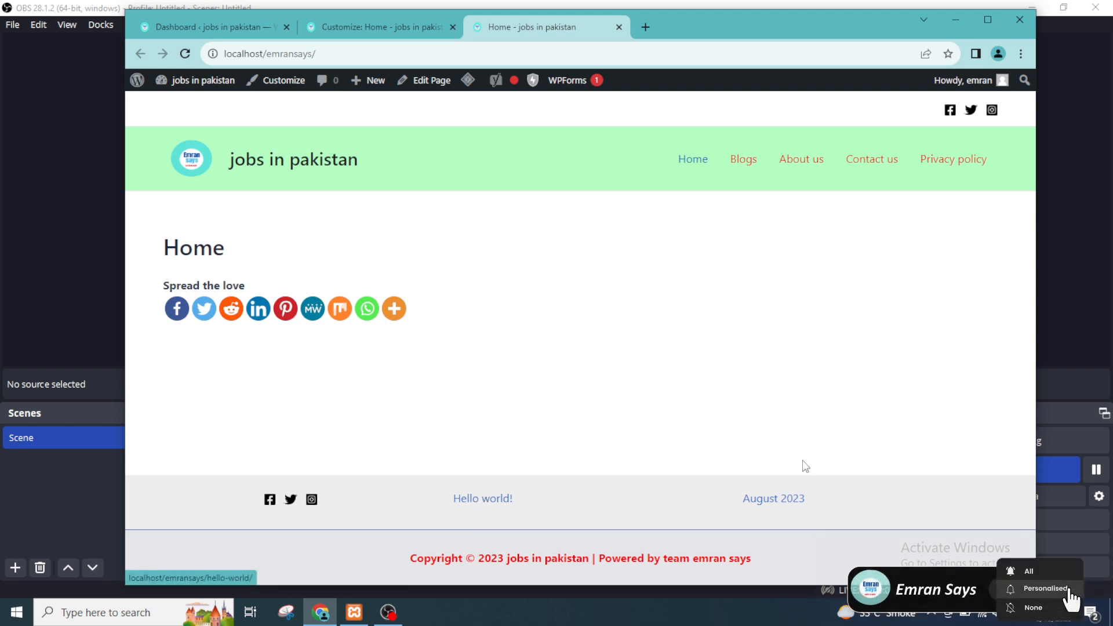
Step: Open footer Widget 2 in the Customizer and view its block editor options
{"action": "left_click", "coordinate": [371, 28]}
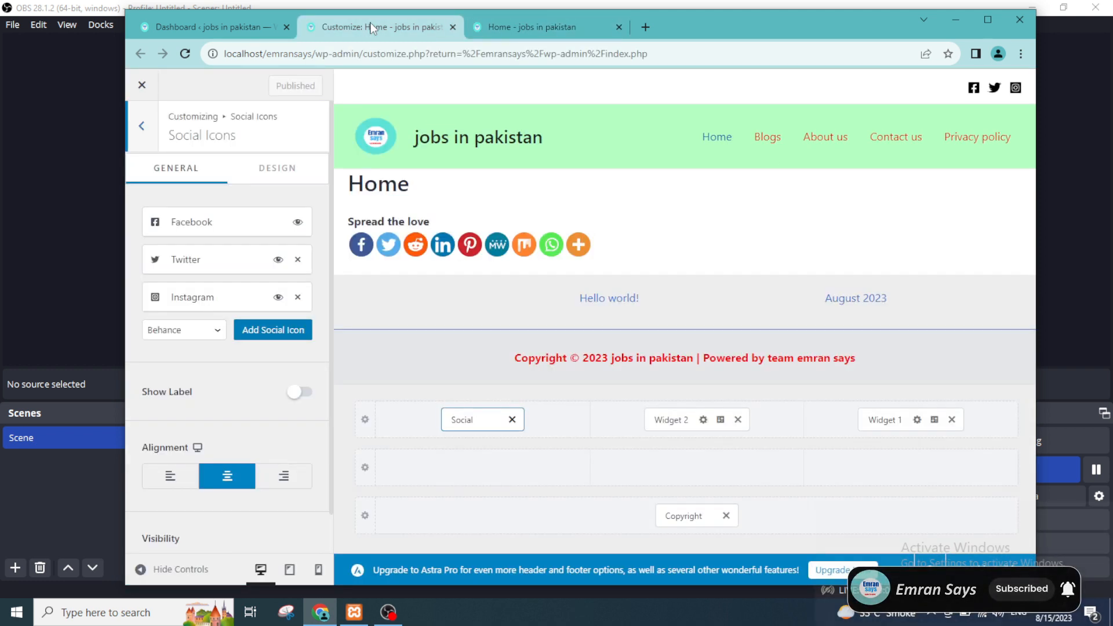
{"action": "left_click", "coordinate": [668, 420]}
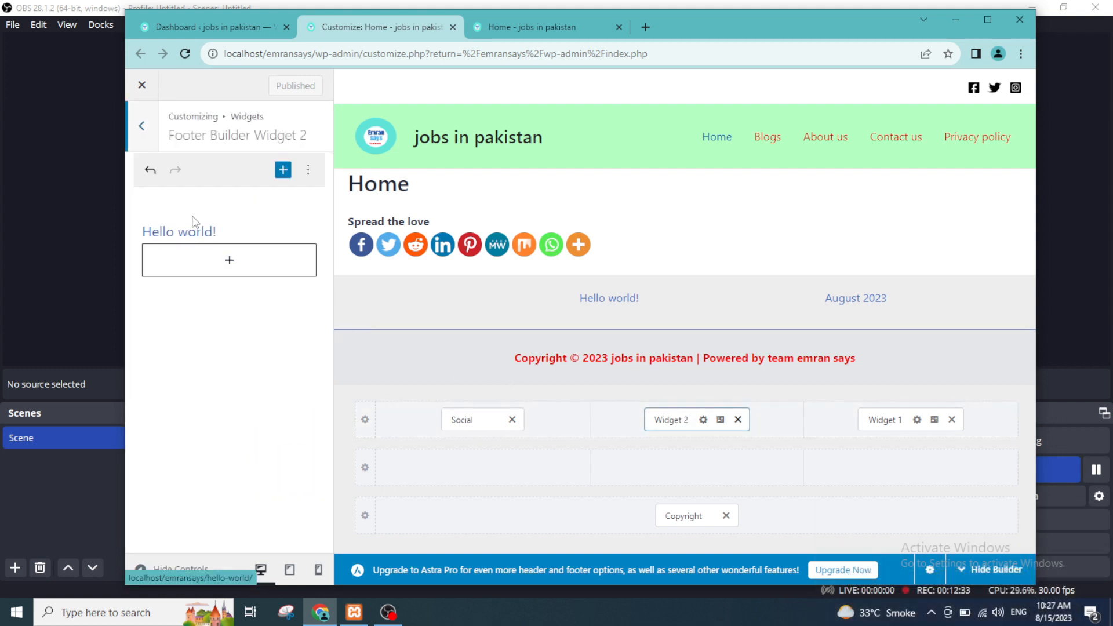
{"action": "left_click", "coordinate": [308, 170]}
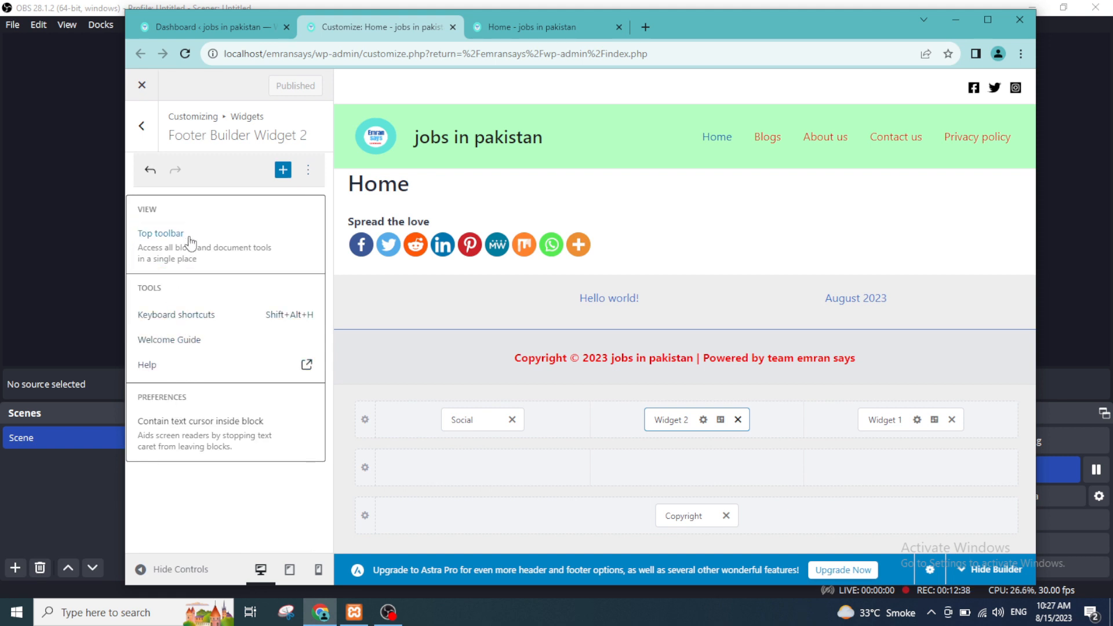
{"action": "left_click", "coordinate": [220, 531]}
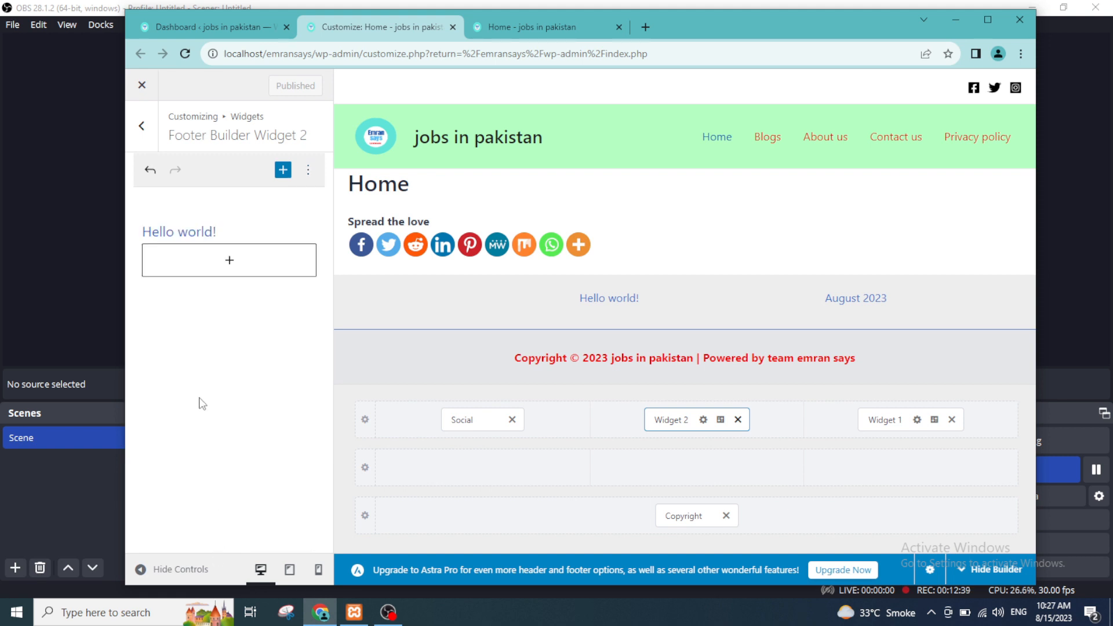
Step: View the block options of Widget 2's Latest Posts block and access that block from the footer preview
{"action": "left_click", "coordinate": [168, 234]}
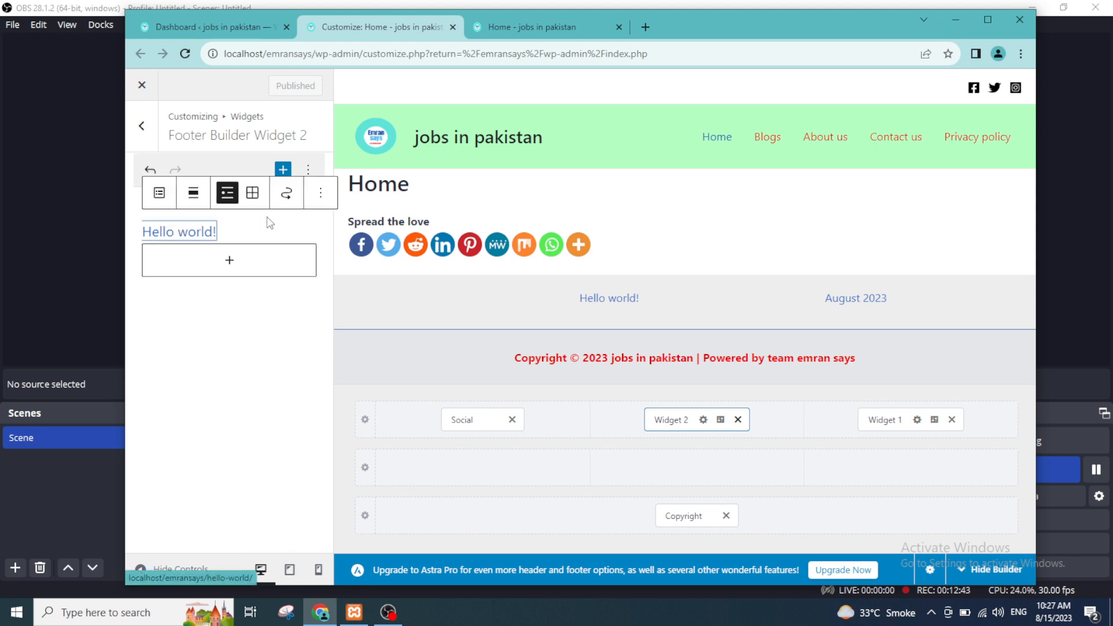
{"action": "left_click", "coordinate": [320, 195]}
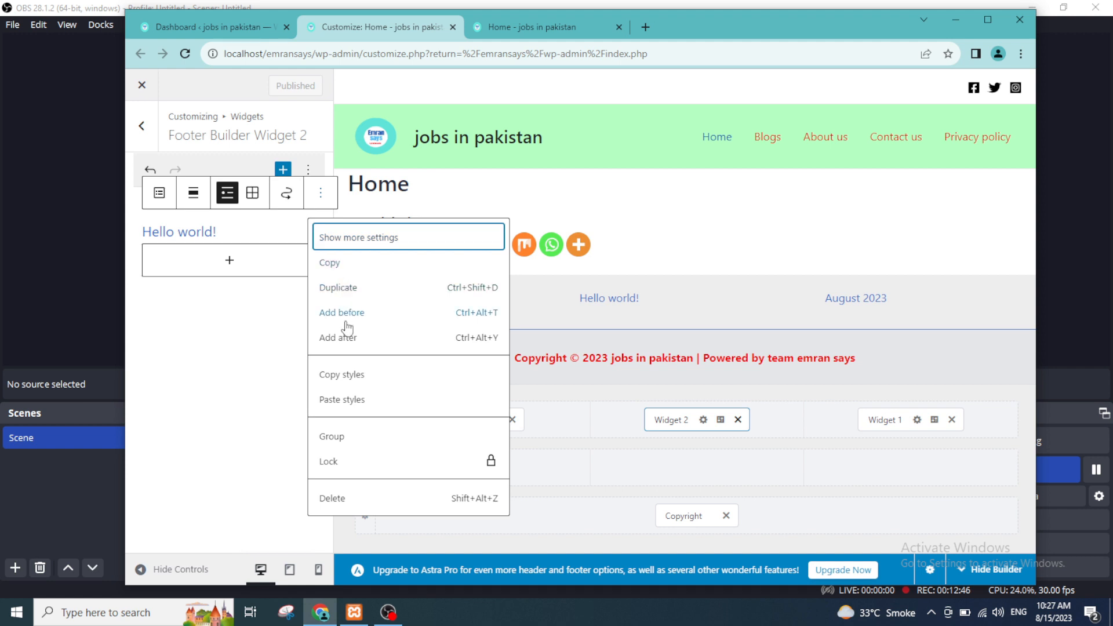
{"action": "left_click", "coordinate": [220, 381]}
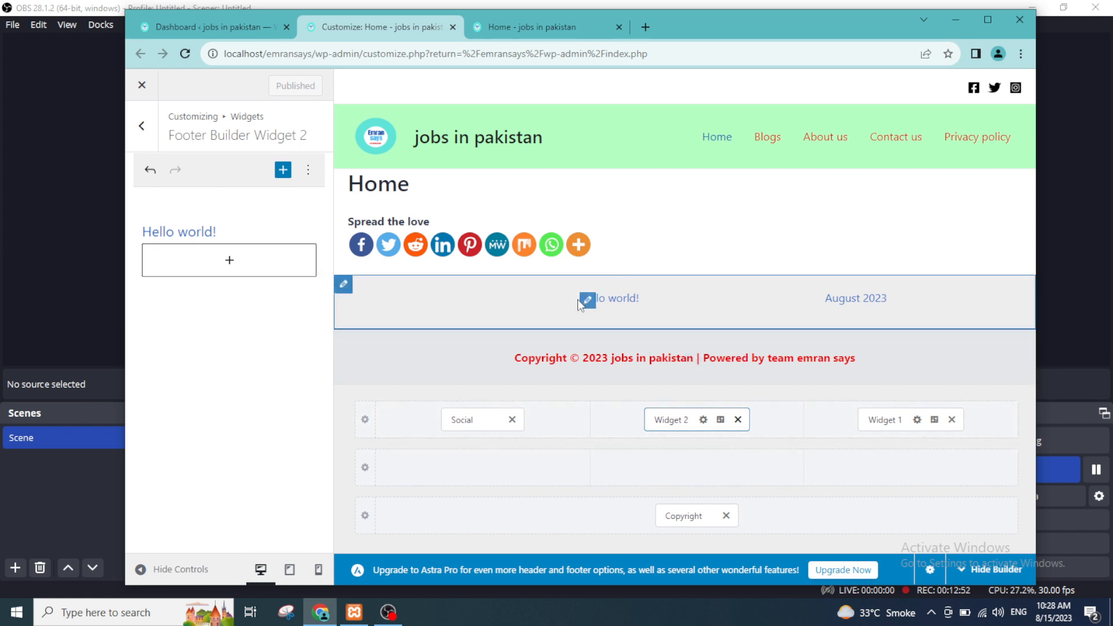
{"action": "left_click", "coordinate": [585, 300]}
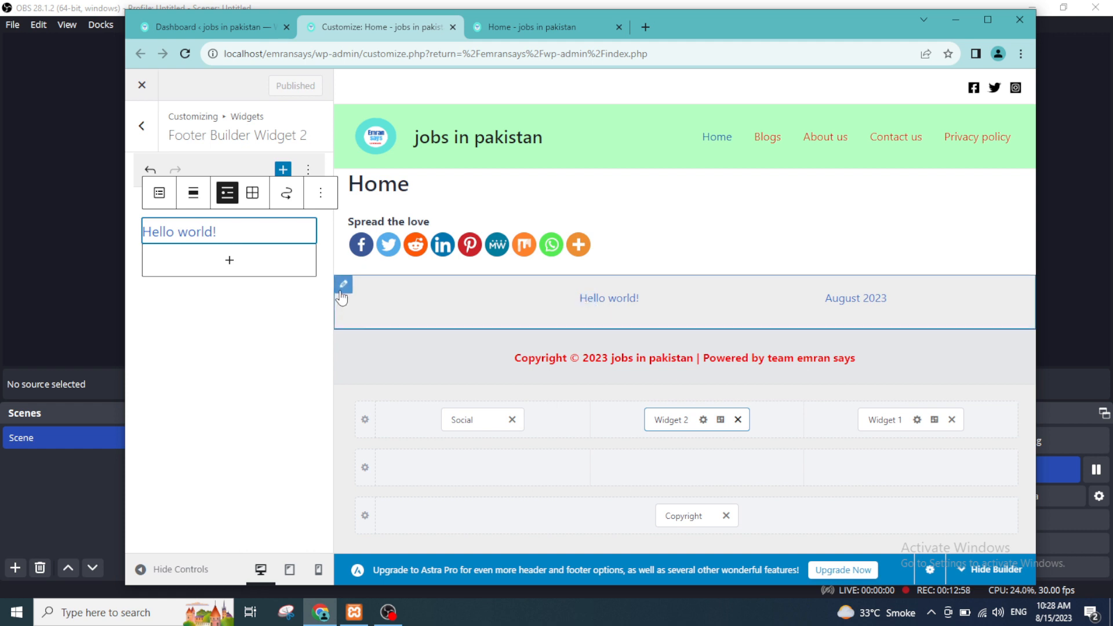
{"action": "double_click", "coordinate": [206, 233]}
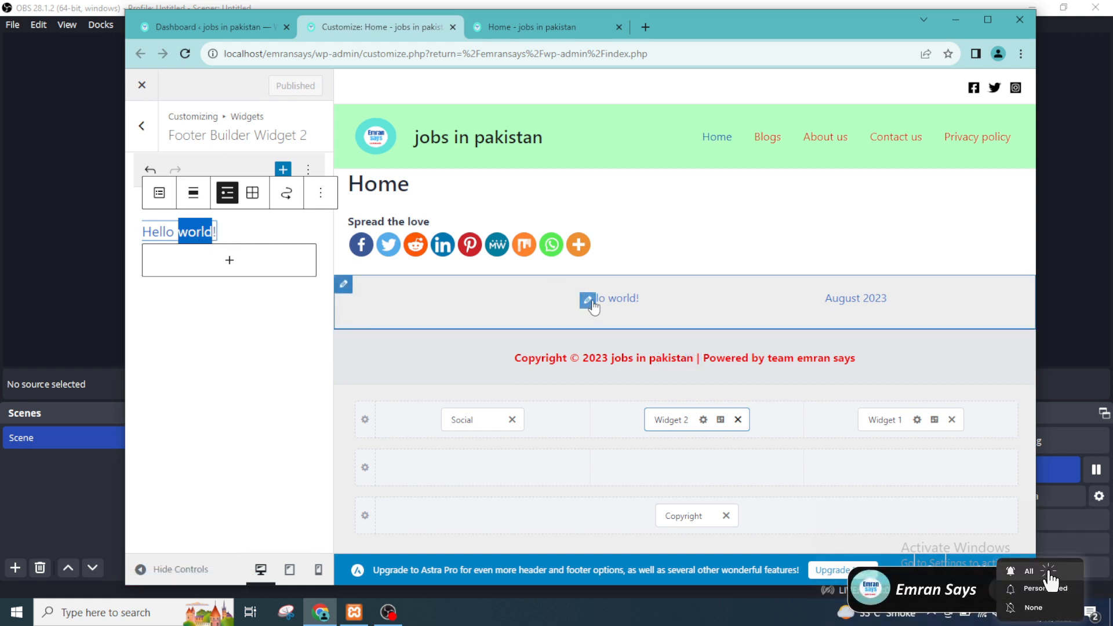
{"action": "left_click", "coordinate": [590, 305]}
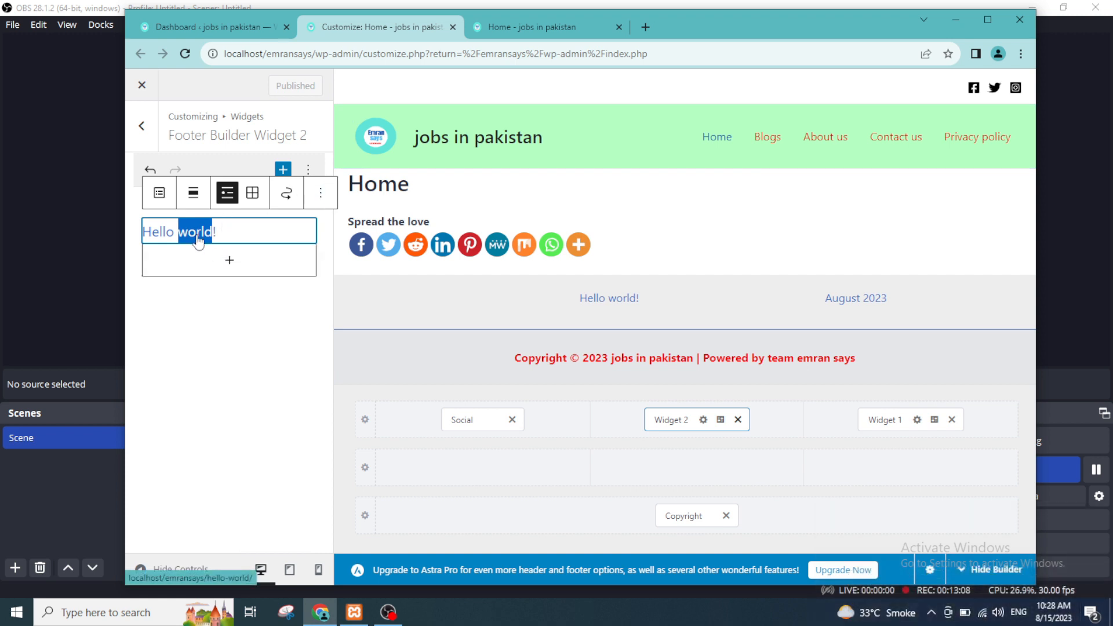
Step: Follow the footer's August 2023 archive link in the preview and open the Hello world! post
{"action": "left_click", "coordinate": [836, 298]}
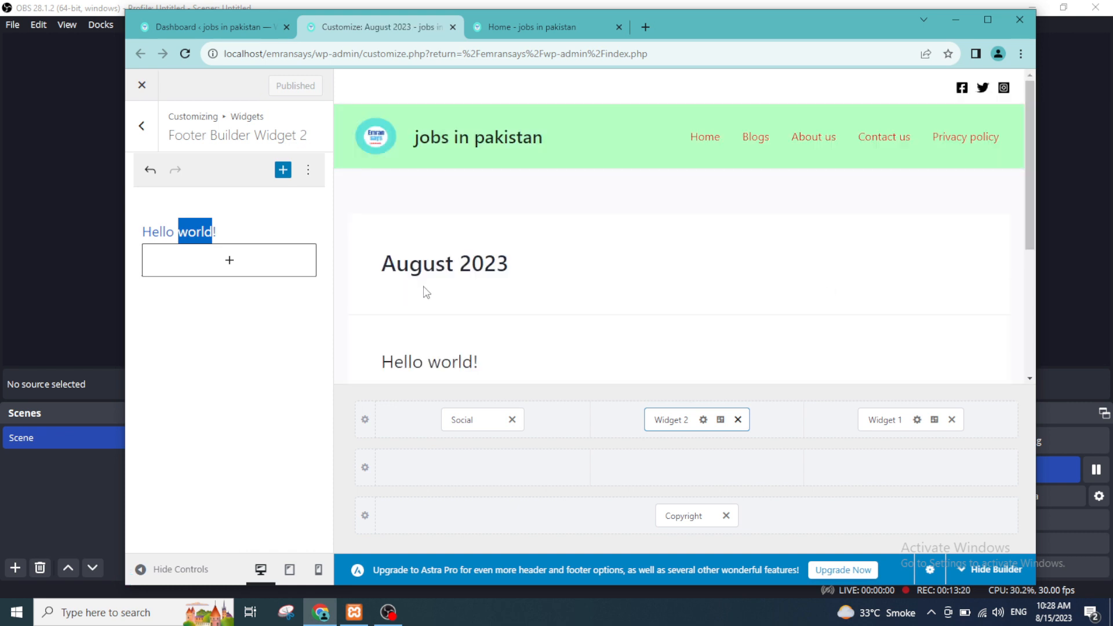
{"action": "left_click", "coordinate": [464, 361]}
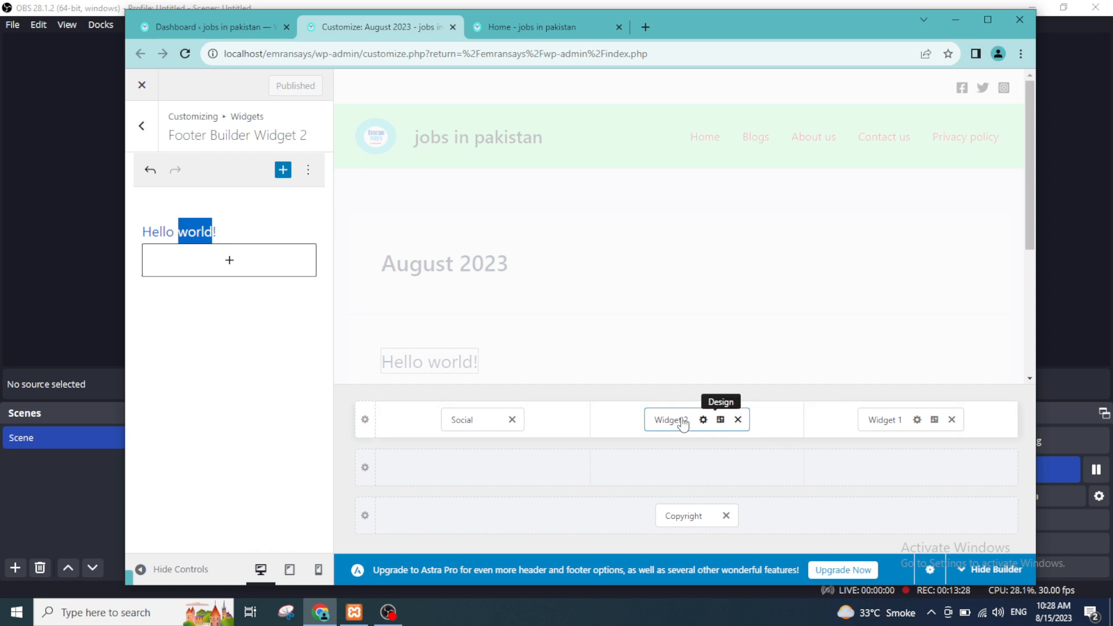
Step: Reopen Widget 2's settings and view the blocks available to add
{"action": "left_click", "coordinate": [707, 424]}
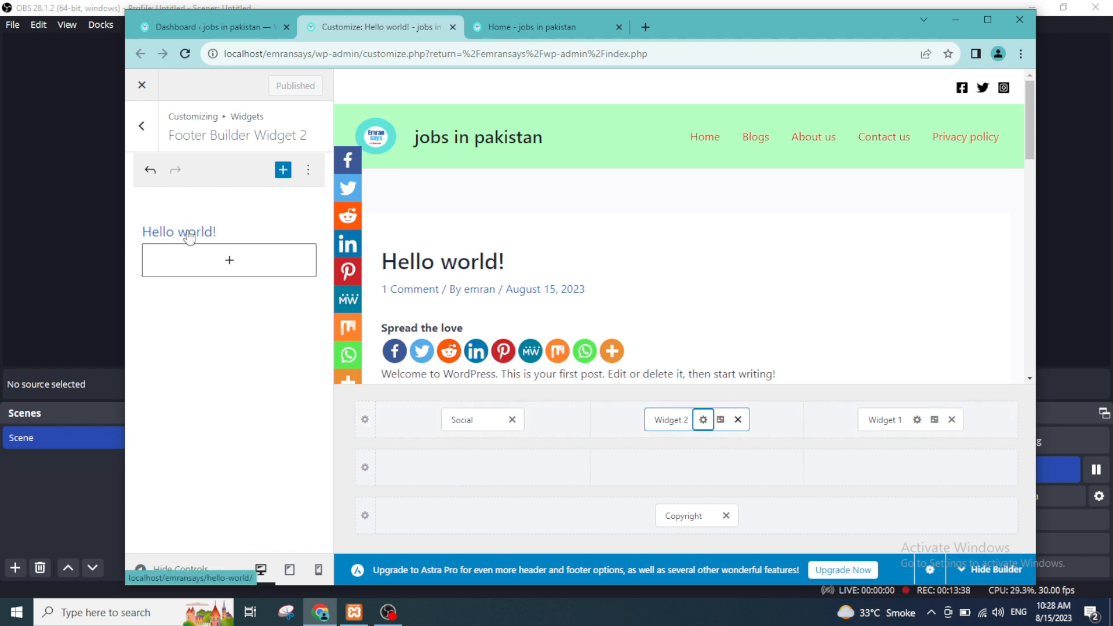
{"action": "left_click", "coordinate": [284, 169]}
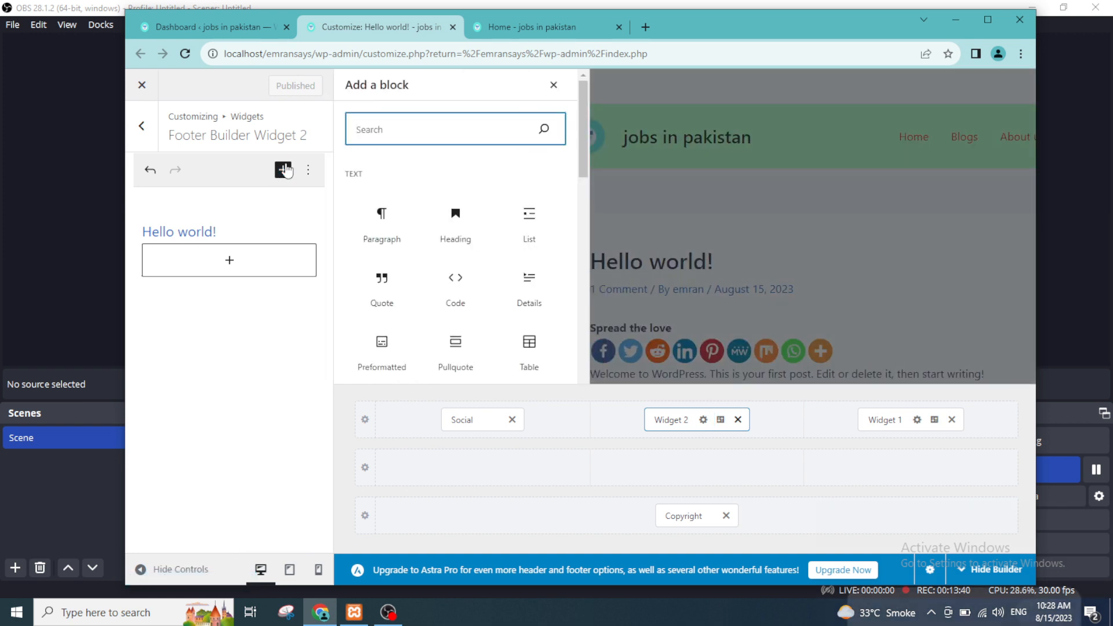
{"action": "left_click", "coordinate": [181, 433]}
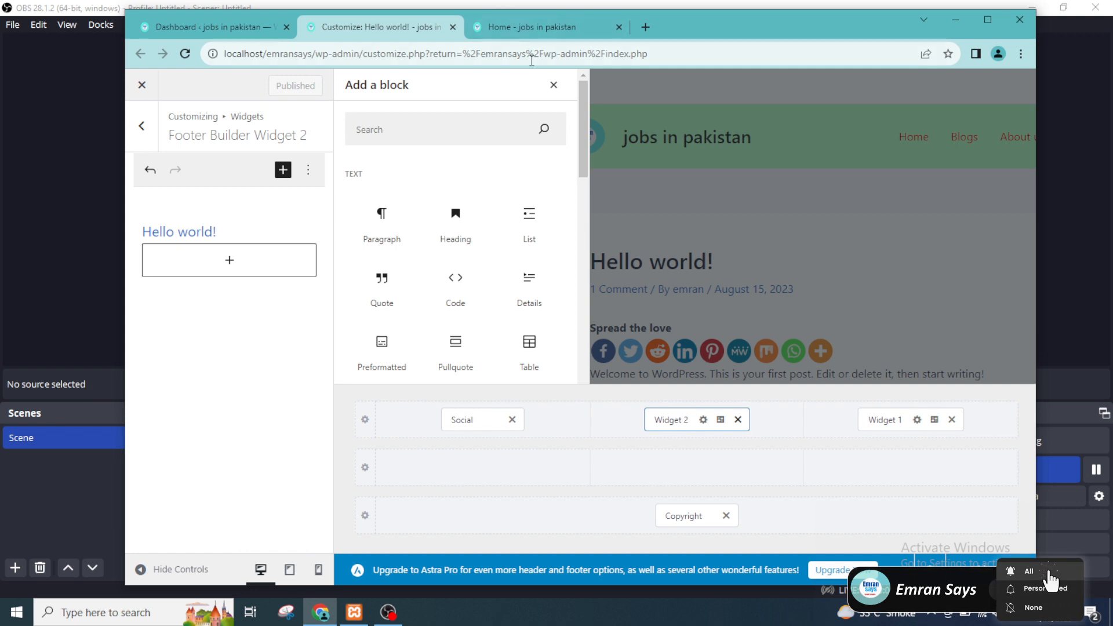
{"action": "left_click", "coordinate": [553, 85]}
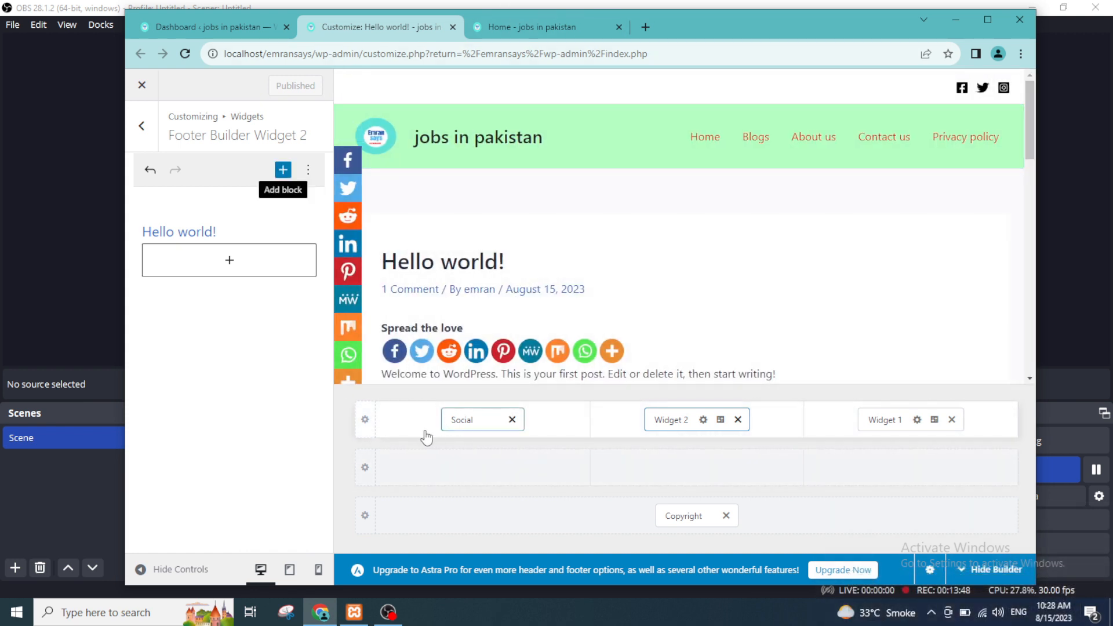
Step: Set the Above Footer row's background to a pale pink colour and check it in the page preview
{"action": "left_click", "coordinate": [364, 420]}
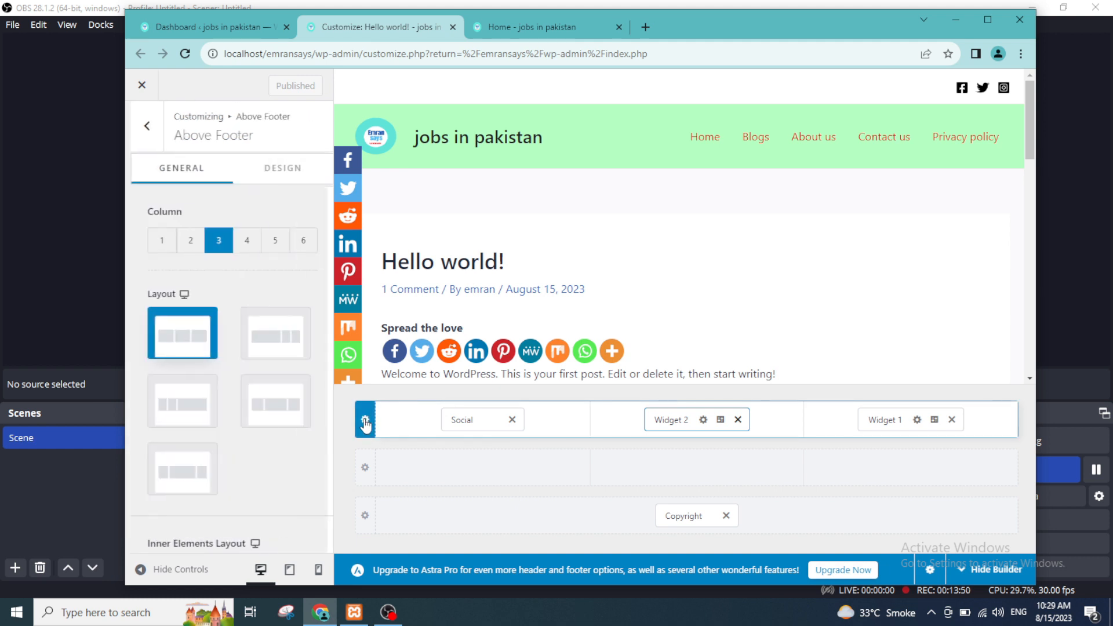
{"action": "left_click", "coordinate": [306, 169]}
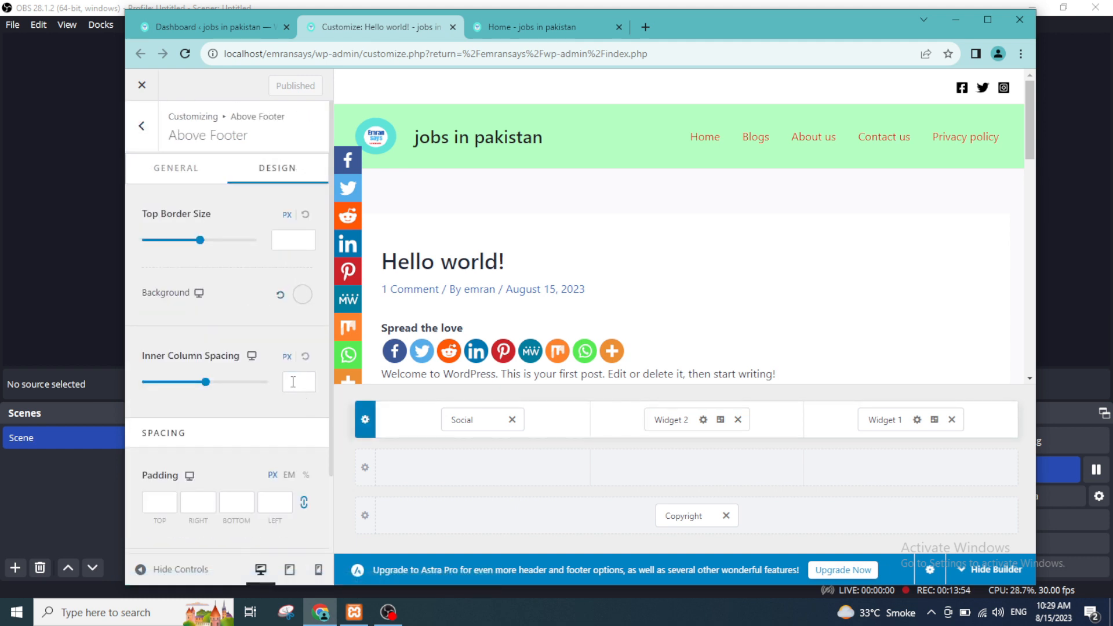
{"action": "scroll", "coordinate": [287, 371], "scroll_direction": "down", "scroll_amount": 2}
{"action": "scroll", "coordinate": [280, 360], "scroll_direction": "up", "scroll_amount": 2}
{"action": "scroll", "coordinate": [302, 294], "scroll_direction": "down", "scroll_amount": 1}
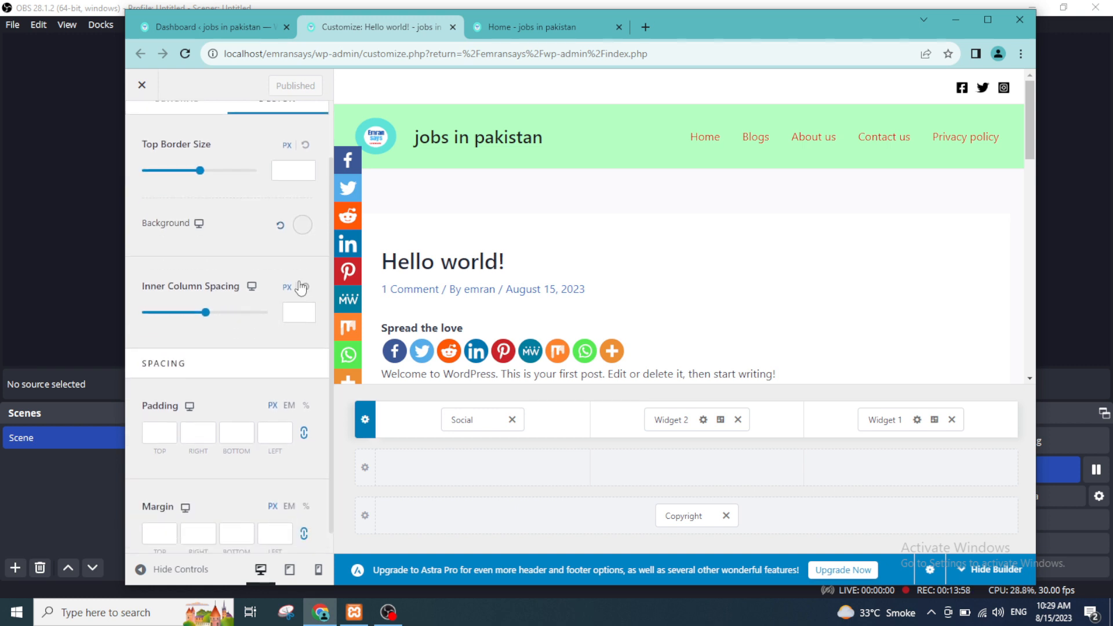
{"action": "left_click", "coordinate": [310, 231]}
{"action": "left_click", "coordinate": [285, 324]}
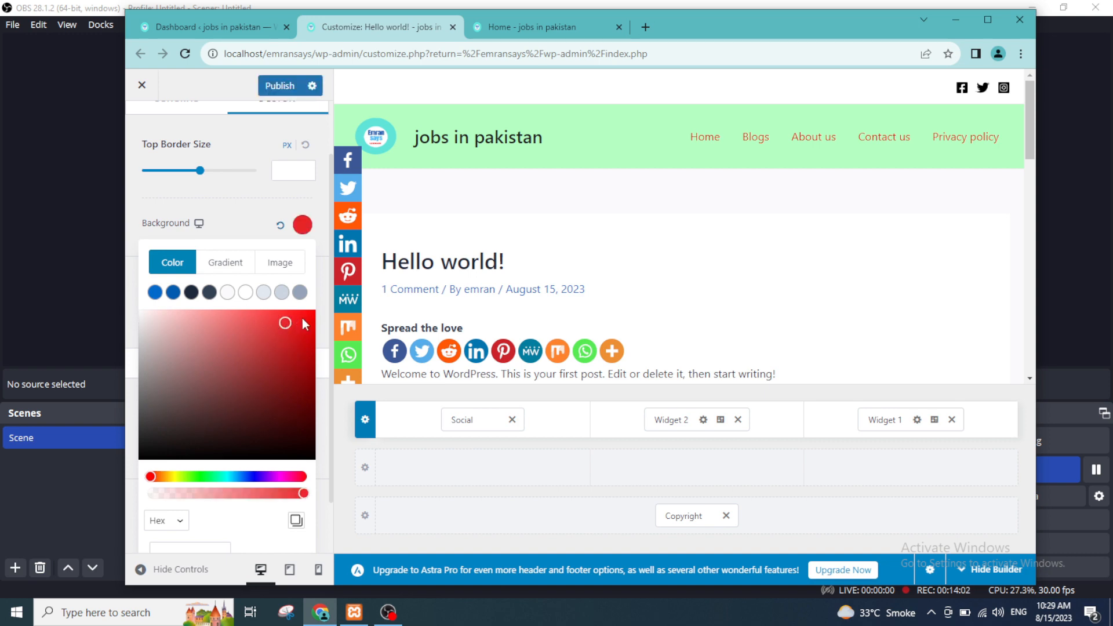
{"action": "left_click", "coordinate": [301, 318]}
{"action": "scroll", "coordinate": [625, 262], "scroll_direction": "down", "scroll_amount": 5}
{"action": "scroll", "coordinate": [626, 263], "scroll_direction": "up", "scroll_amount": 5}
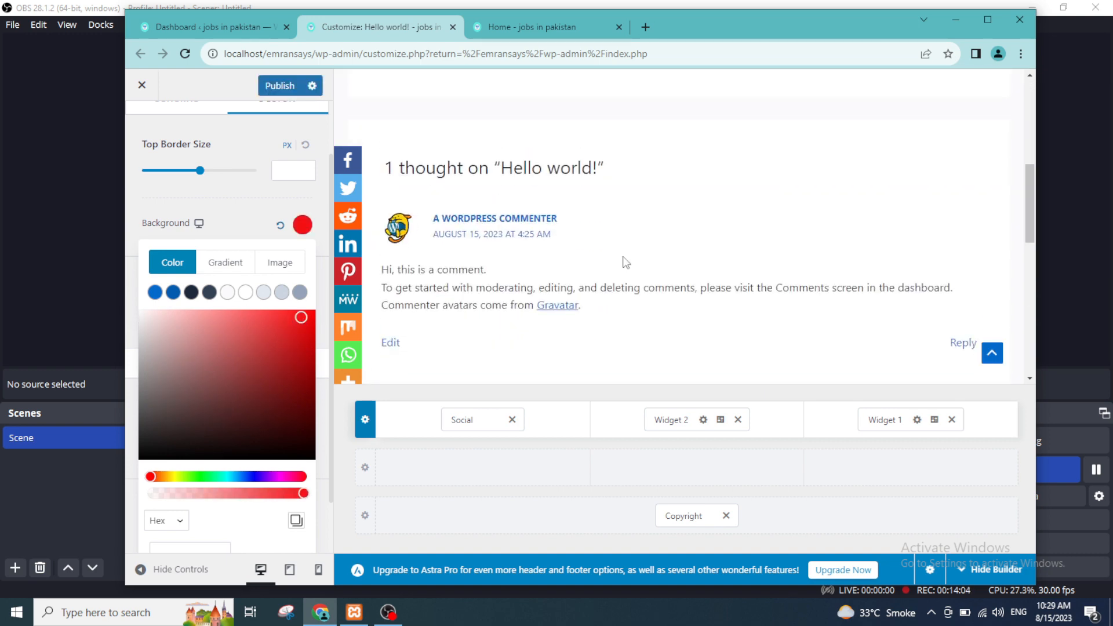
{"action": "scroll", "coordinate": [623, 261], "scroll_direction": "down", "scroll_amount": 11}
{"action": "scroll", "coordinate": [622, 261], "scroll_direction": "down", "scroll_amount": 2}
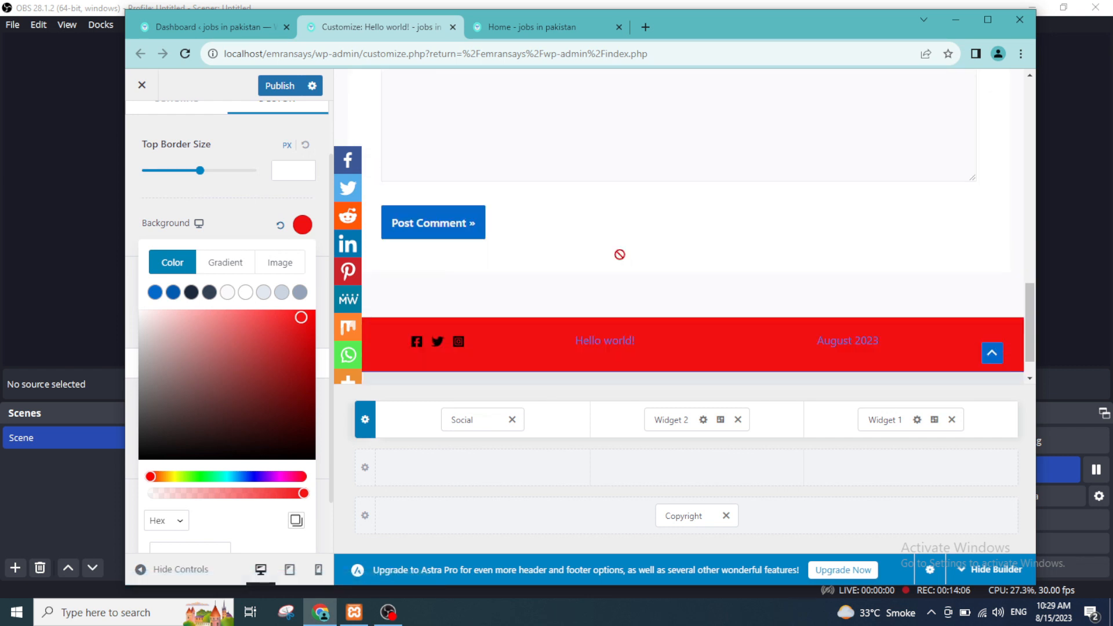
{"action": "left_click_drag", "start_coordinate": [301, 318], "coordinate": [151, 318]}
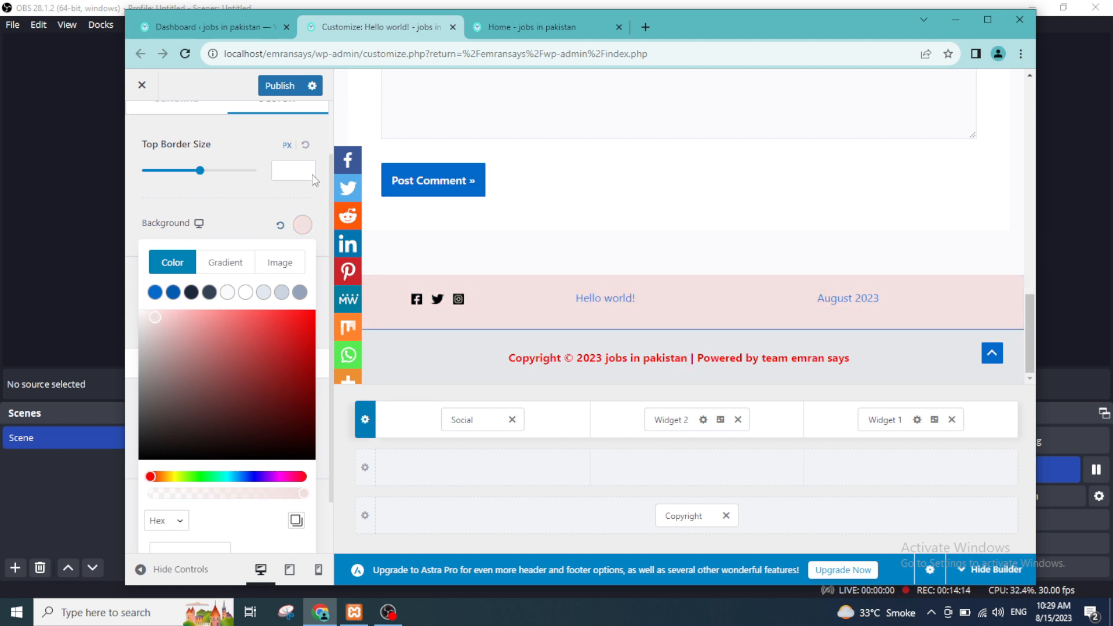
Step: Publish the Above Footer background change and reload the live home page in a maximized window to check the footer
{"action": "left_click", "coordinate": [271, 87]}
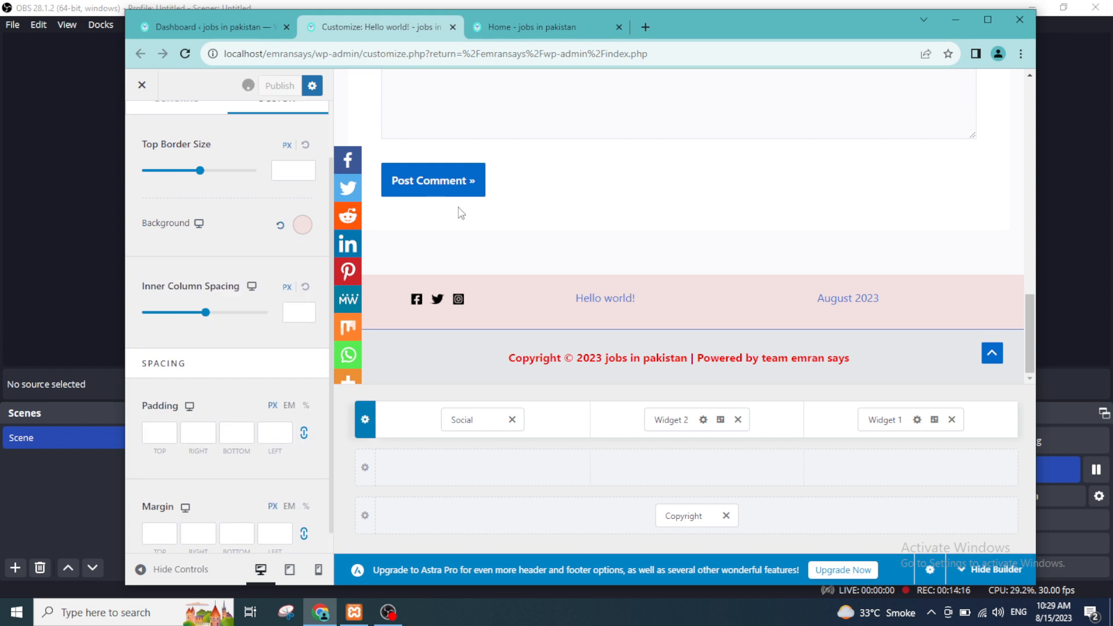
{"action": "left_click", "coordinate": [498, 27]}
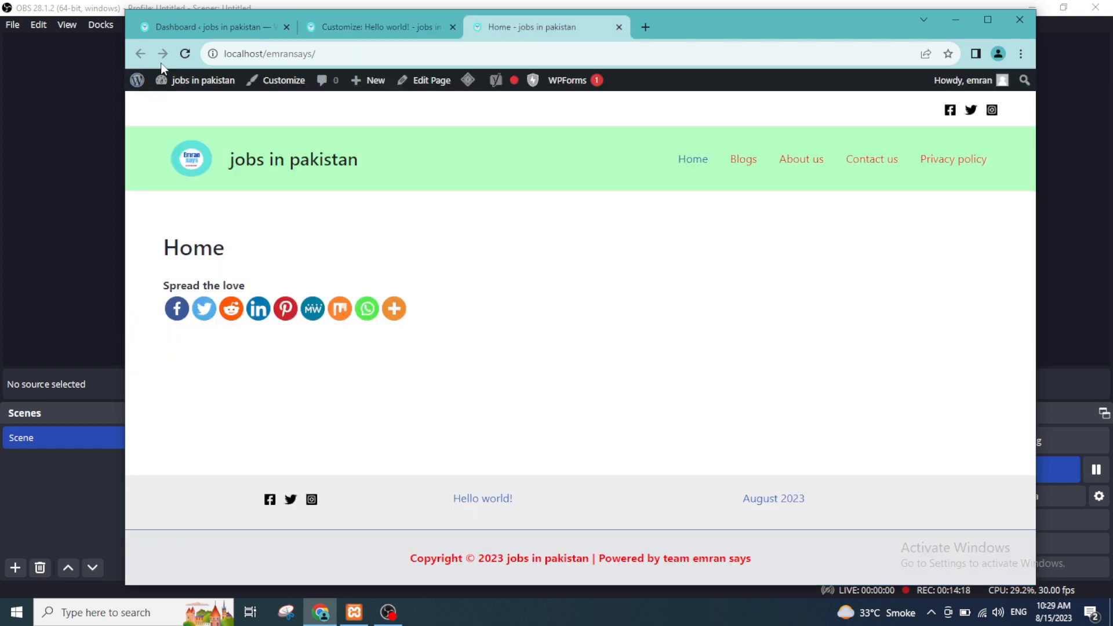
{"action": "left_click", "coordinate": [185, 54]}
{"action": "left_click", "coordinate": [406, 33]}
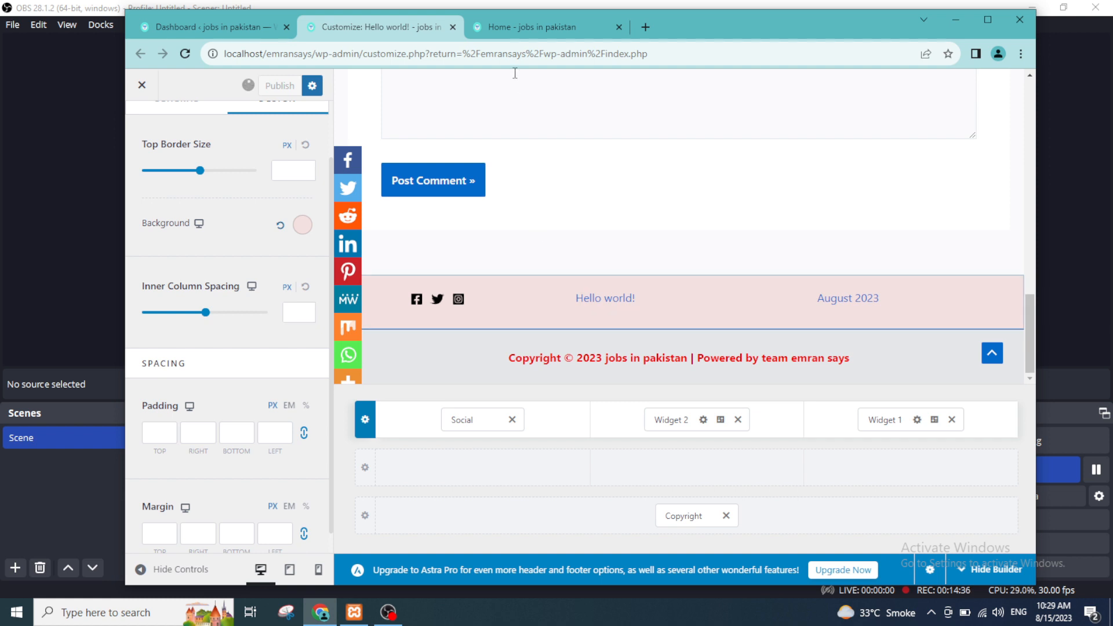
{"action": "left_click", "coordinate": [533, 24]}
{"action": "left_click", "coordinate": [183, 53]}
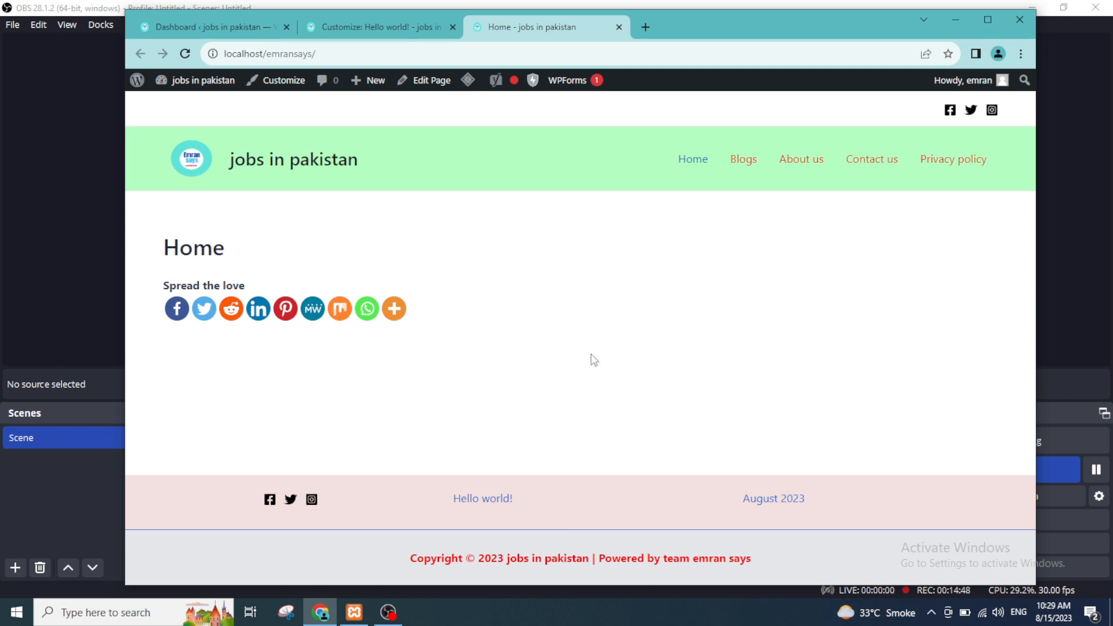
{"action": "left_click", "coordinate": [988, 21]}
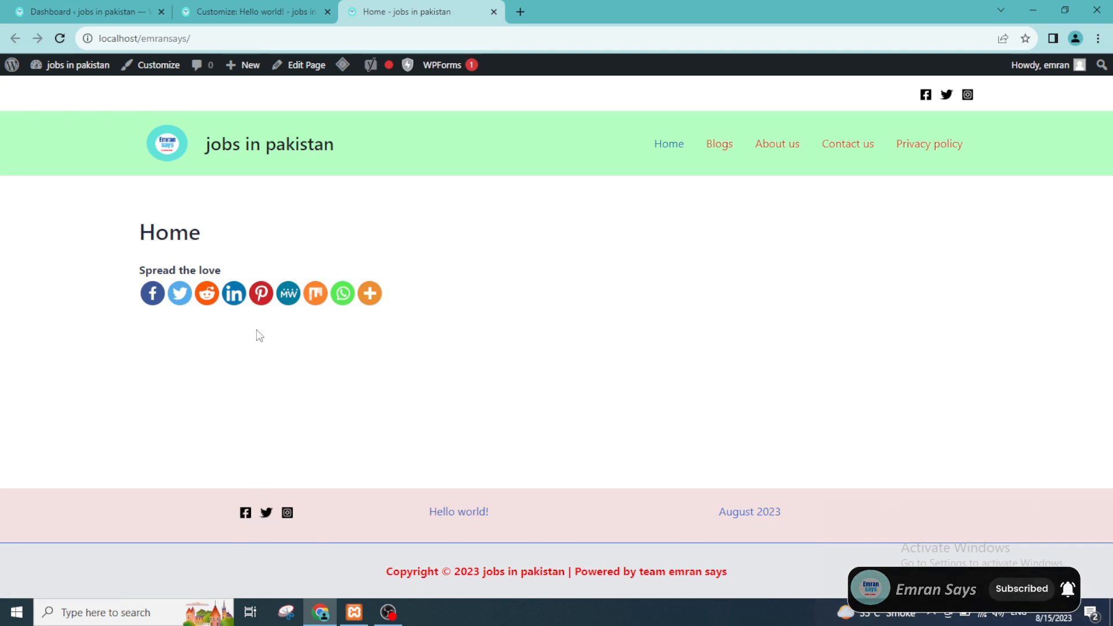
Step: Return to the Customizer and view the Footer Builder's list of elements
{"action": "left_click", "coordinate": [243, 7]}
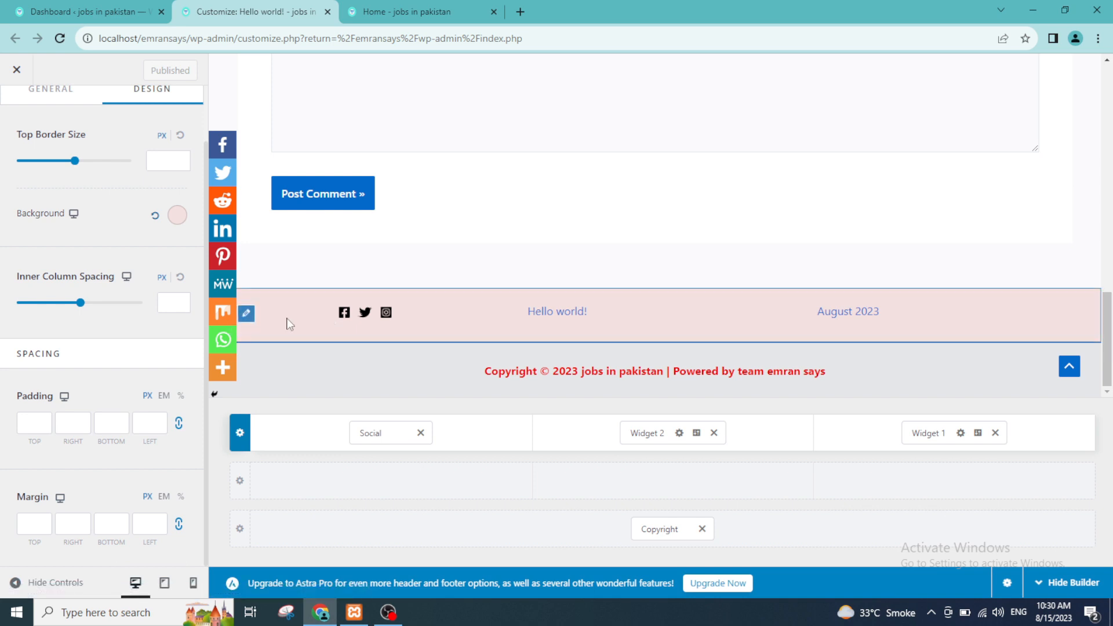
{"action": "left_click", "coordinate": [345, 316]}
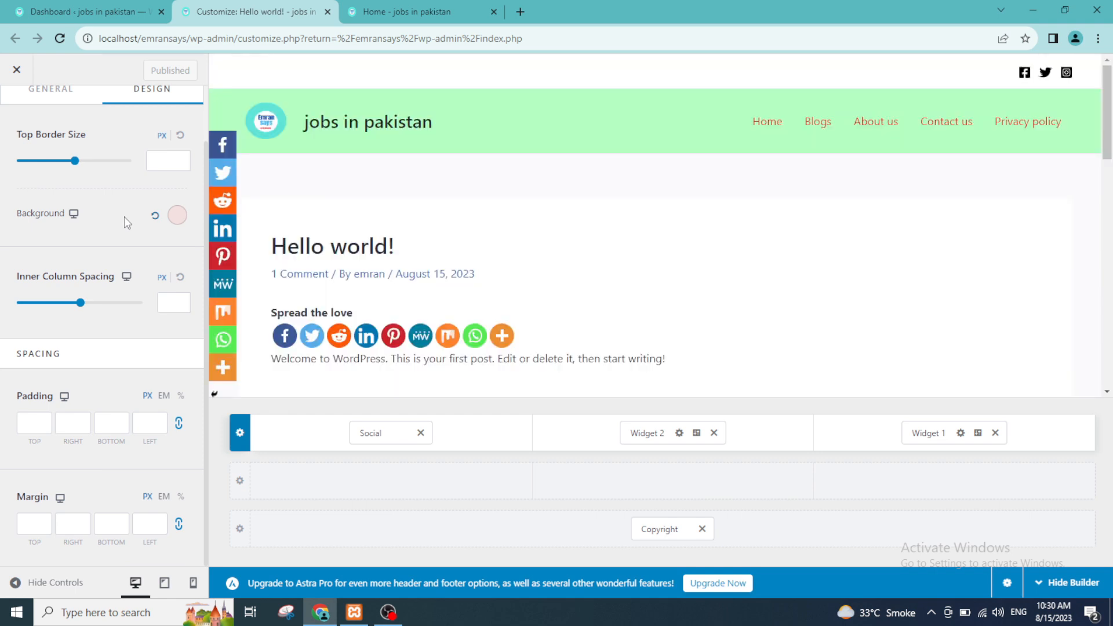
{"action": "scroll", "coordinate": [138, 258], "scroll_direction": "up", "scroll_amount": 1}
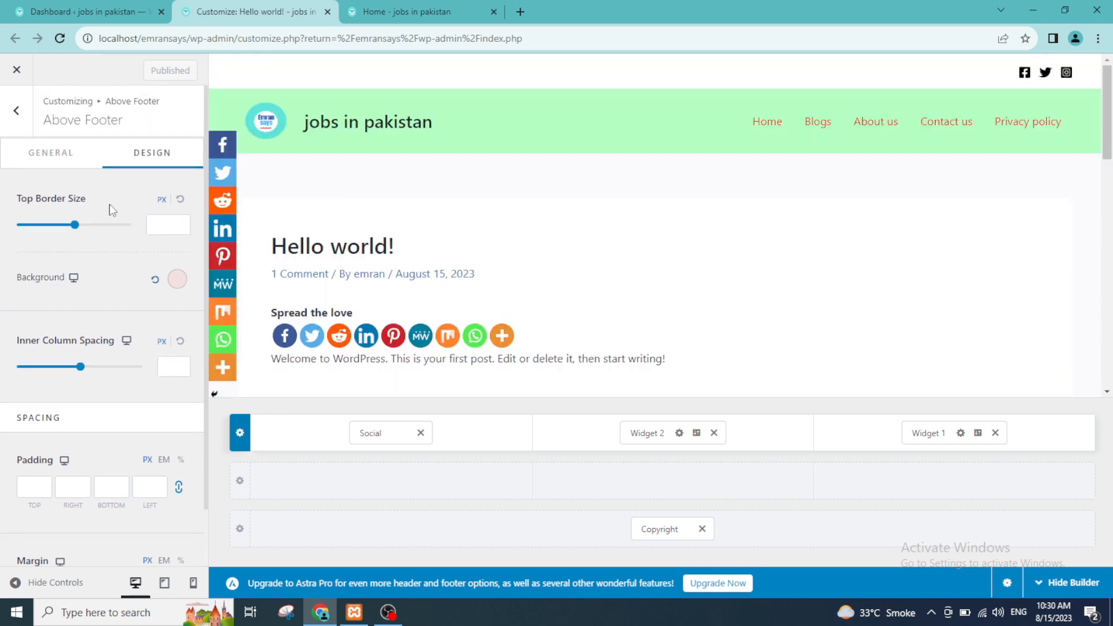
{"action": "left_click", "coordinate": [16, 111]}
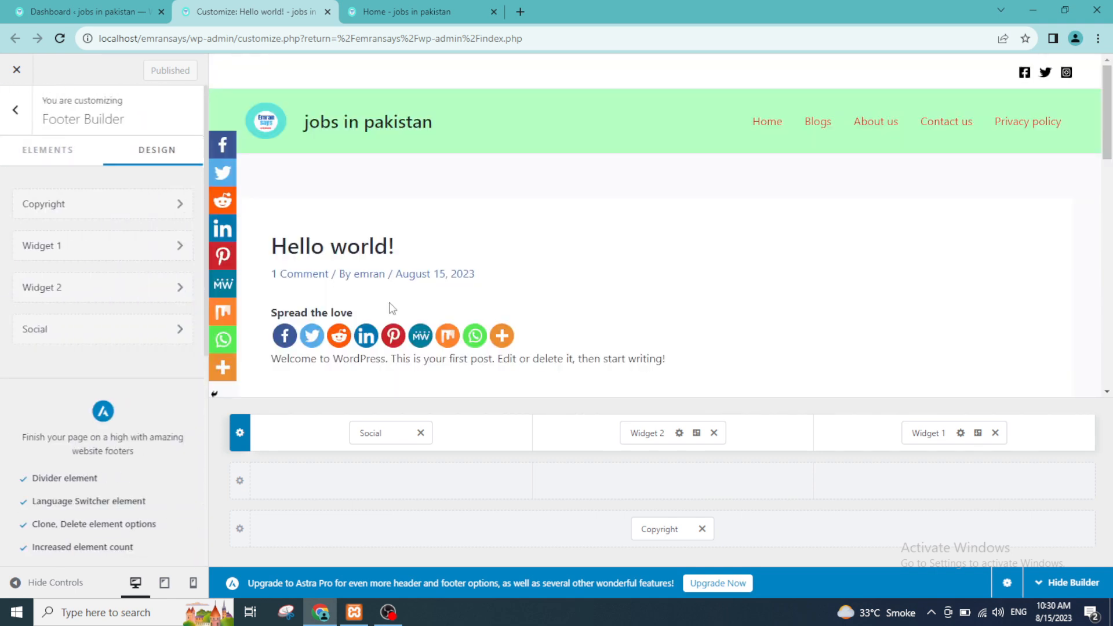
{"action": "scroll", "coordinate": [156, 249], "scroll_direction": "down", "scroll_amount": 1}
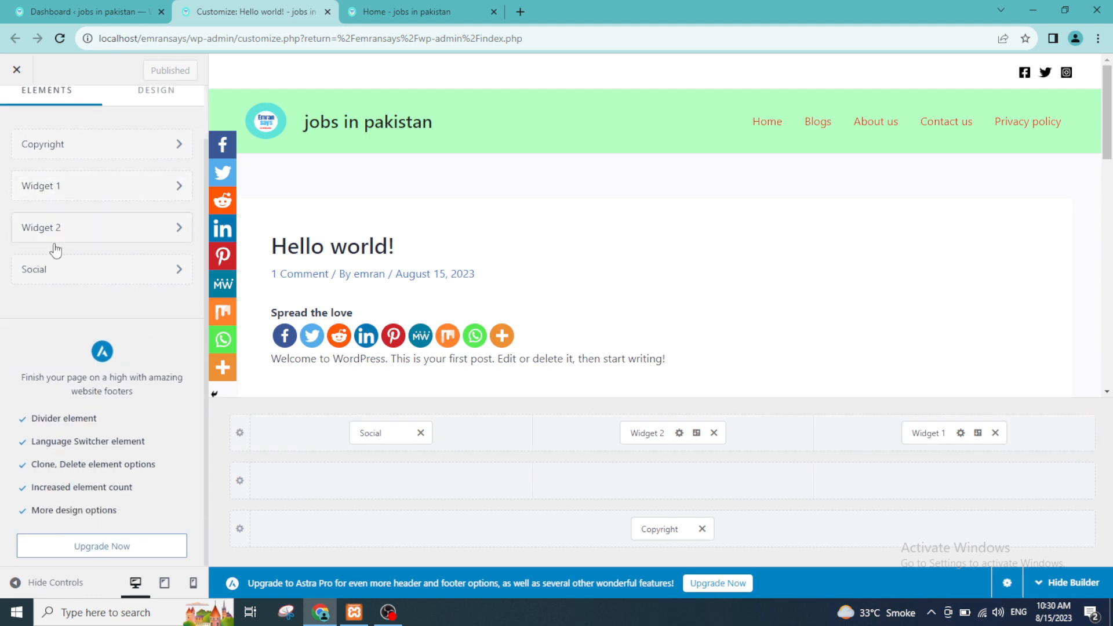
Step: View the footer's Widget 1 and Social element settings, then return to the live home page
{"action": "left_click", "coordinate": [91, 186]}
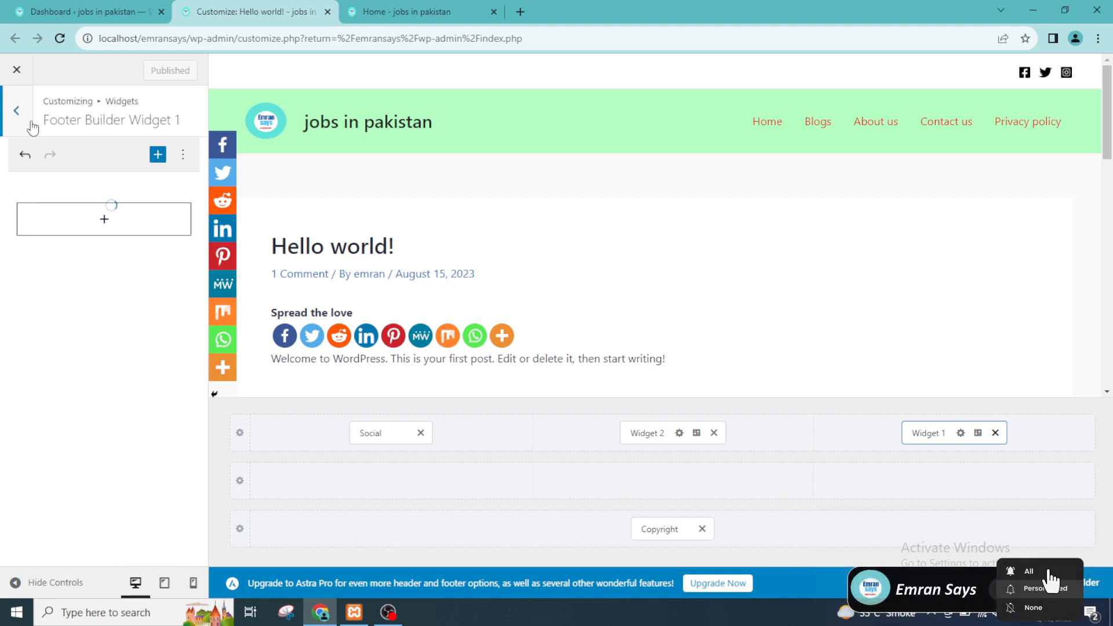
{"action": "left_click", "coordinate": [16, 110]}
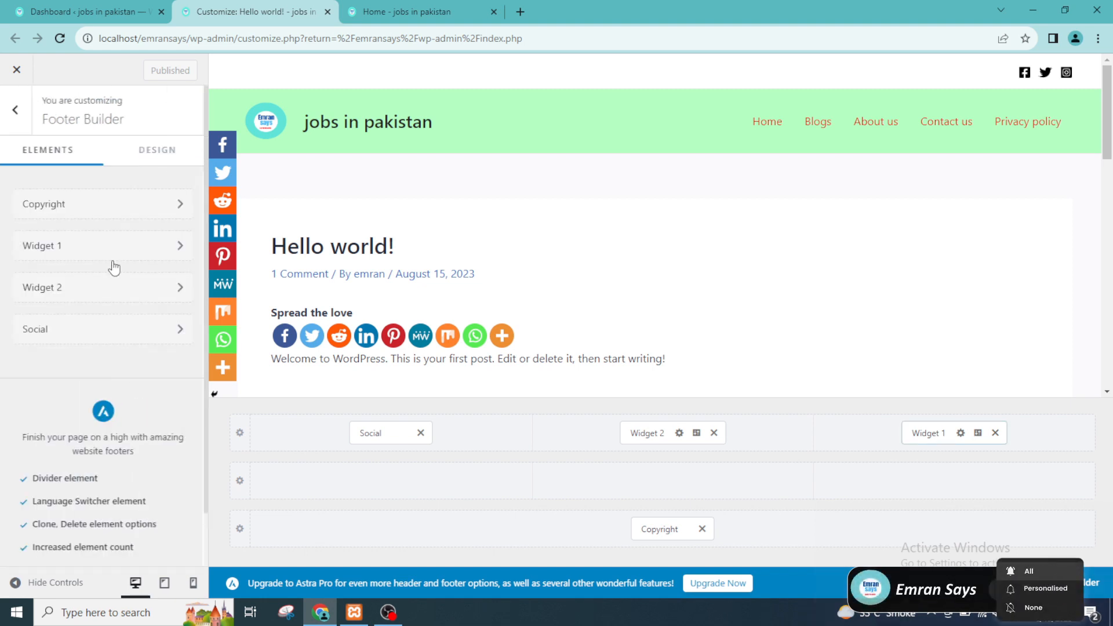
{"action": "left_click", "coordinate": [170, 331]}
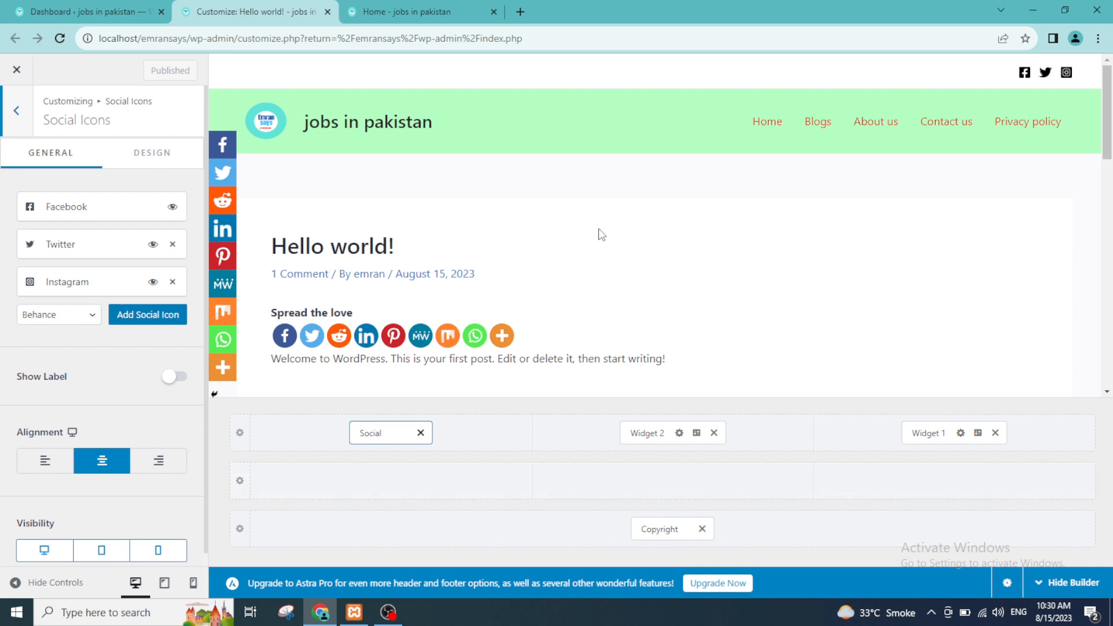
{"action": "left_click", "coordinate": [415, 12]}
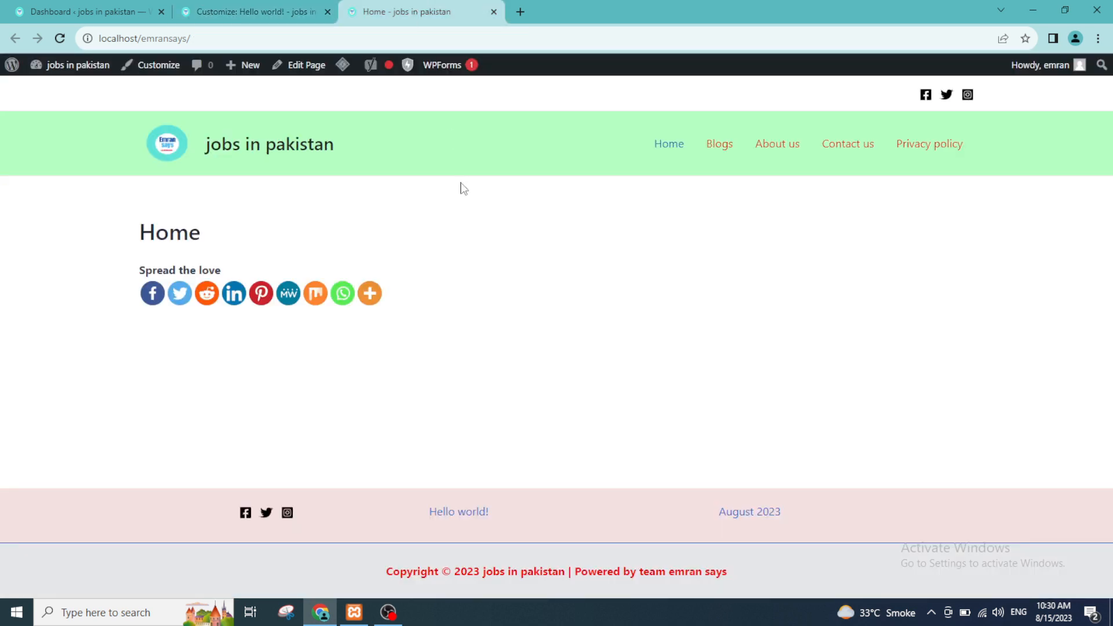